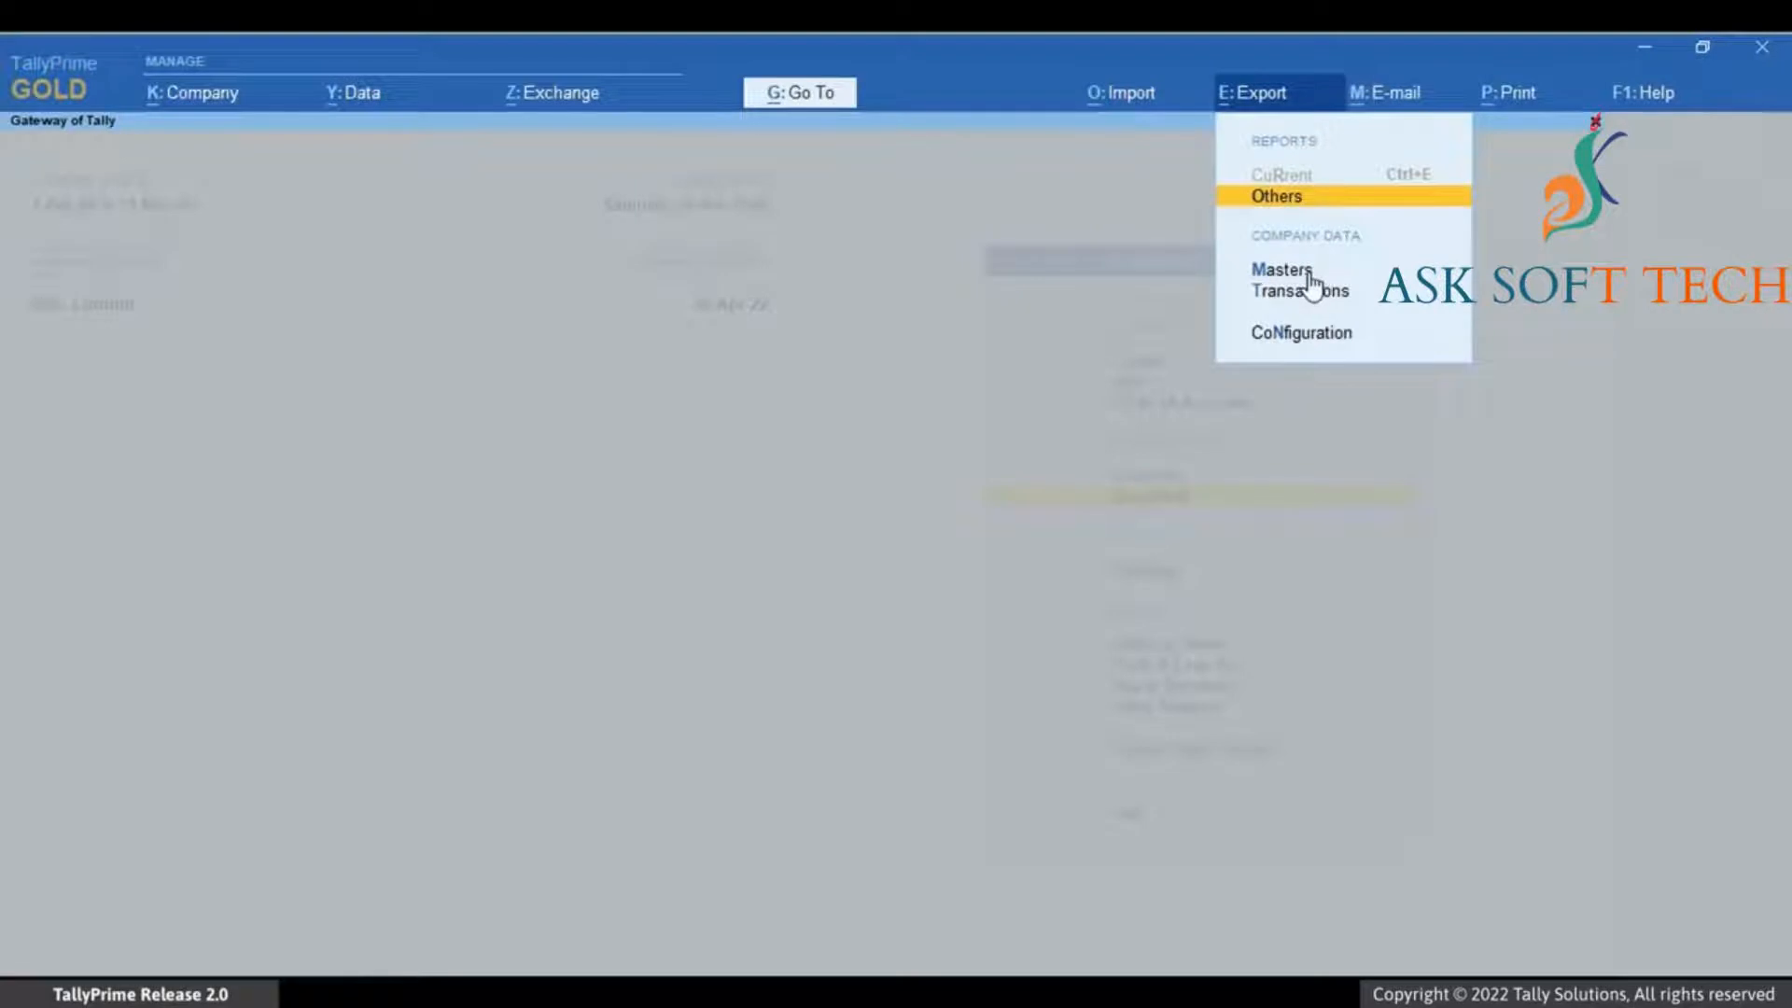
# - Start a masters export and set the type of master to Stock Items in the export configuration
pyautogui.click(1309, 274)
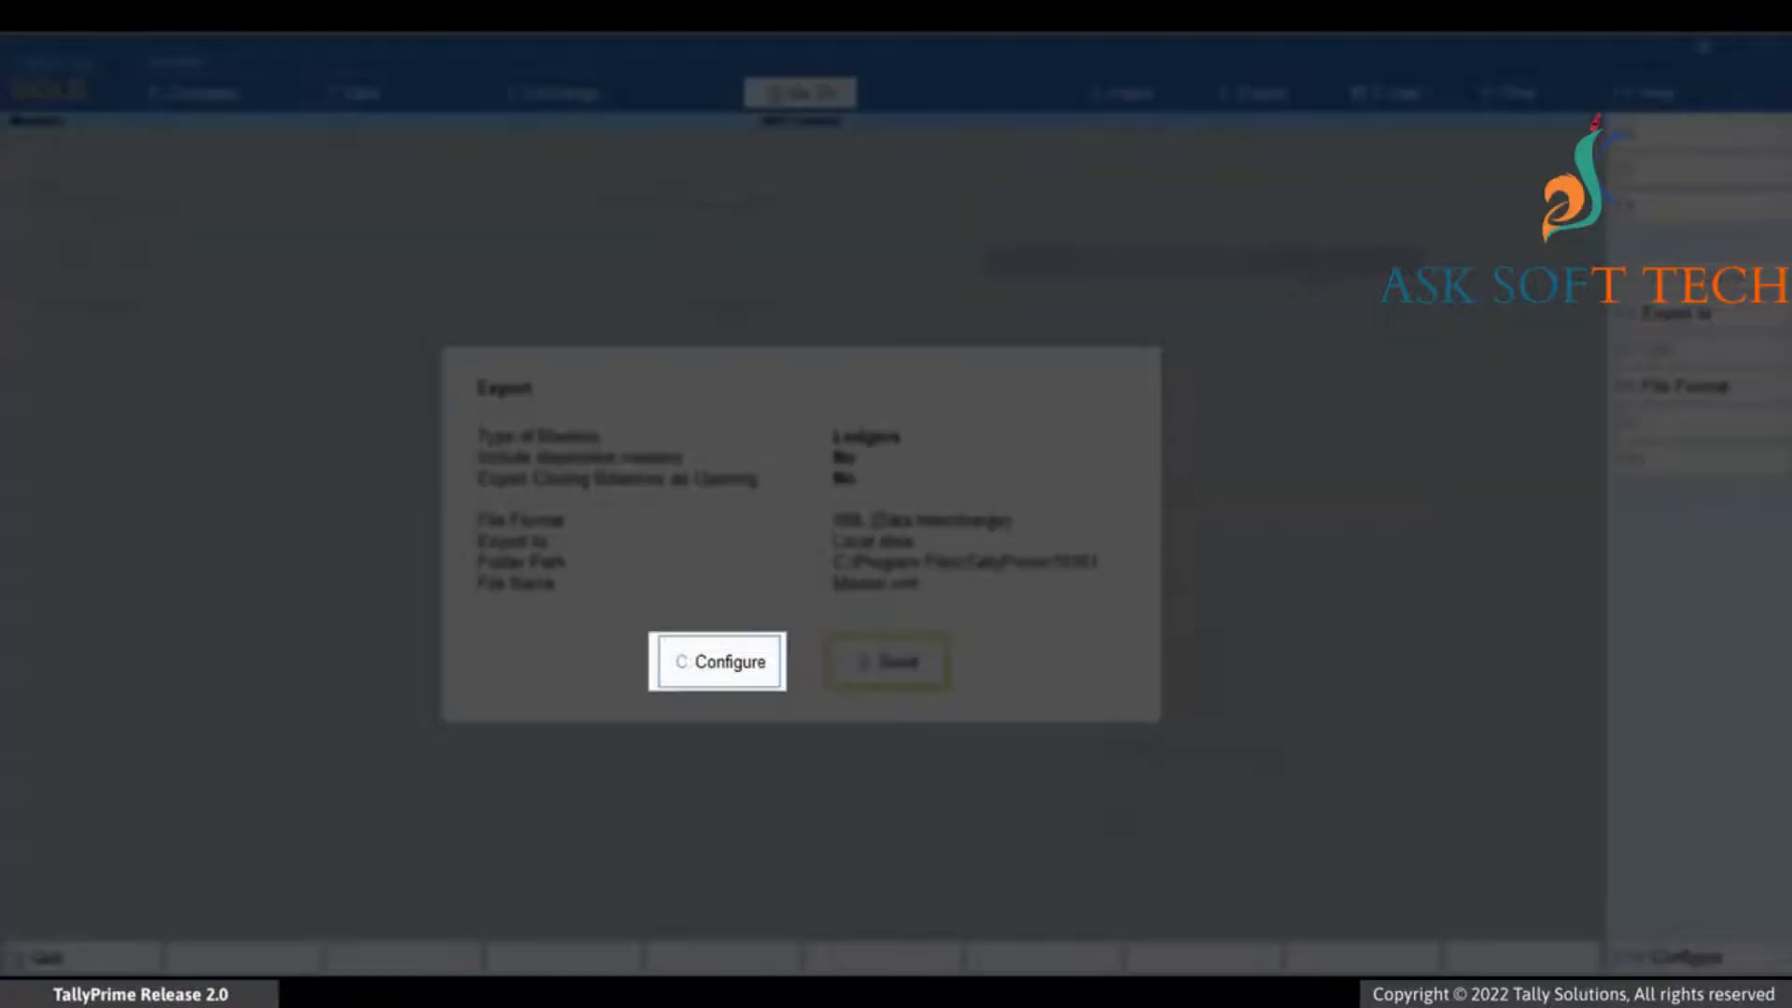
pyautogui.press('c')
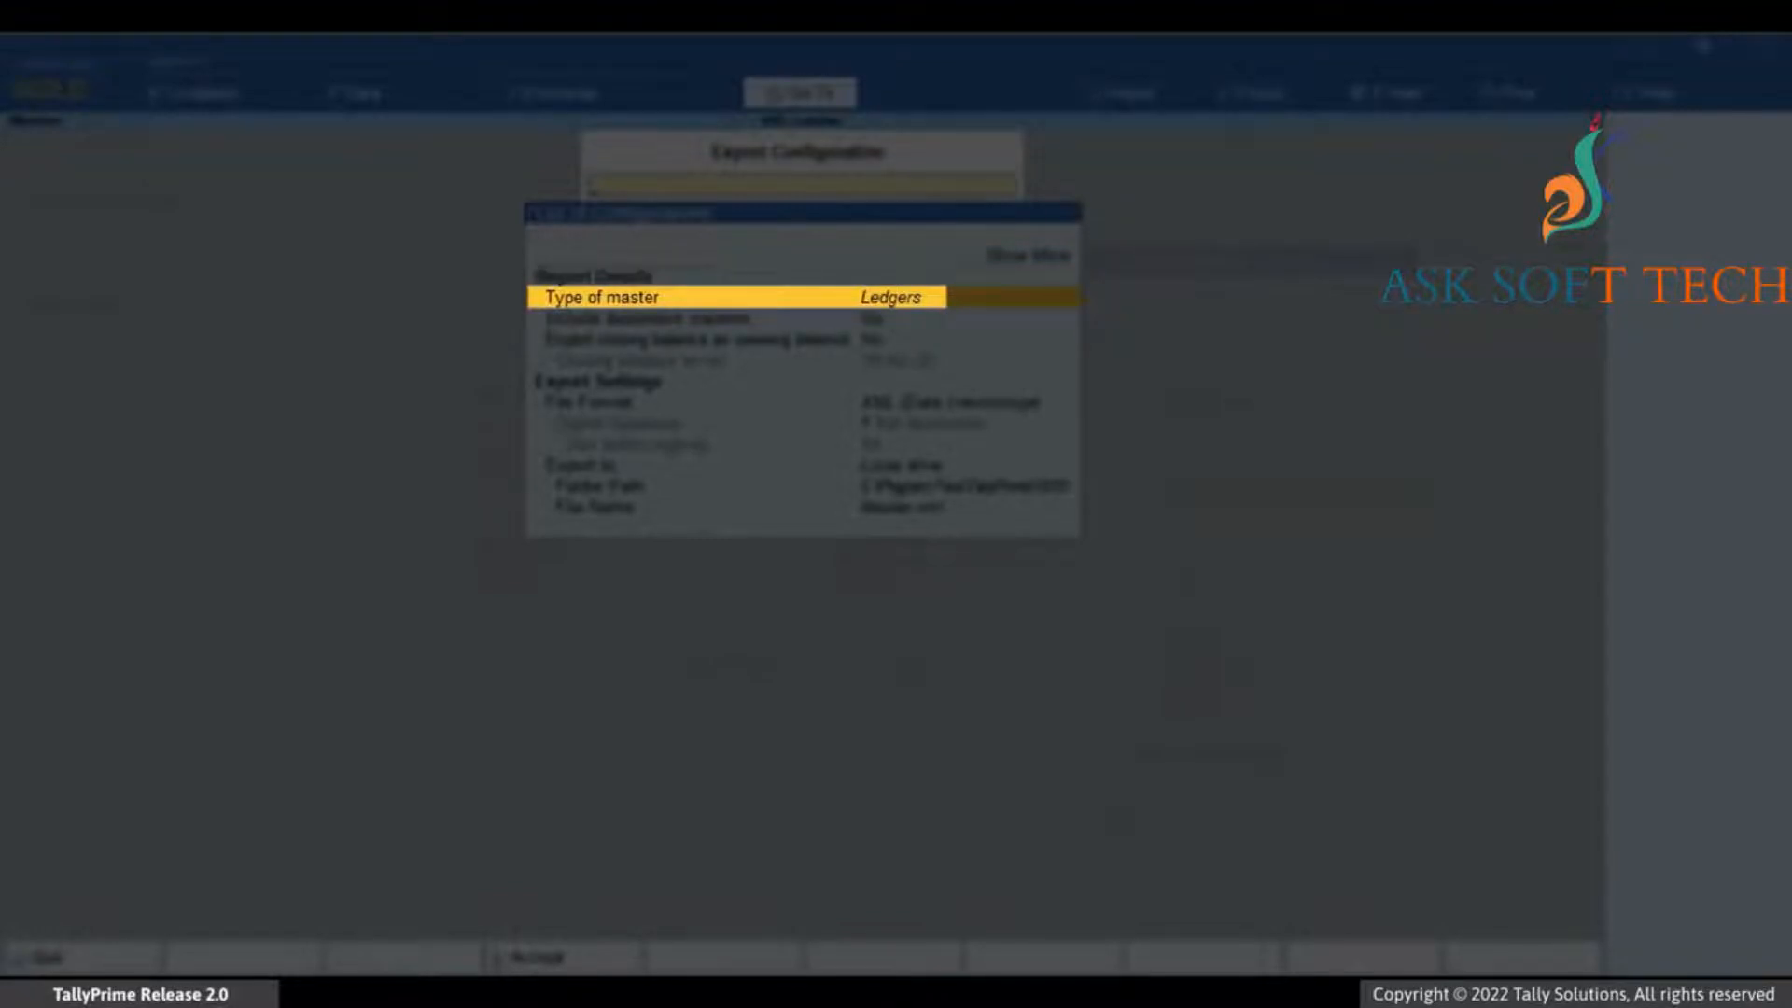
pyautogui.press('Return')
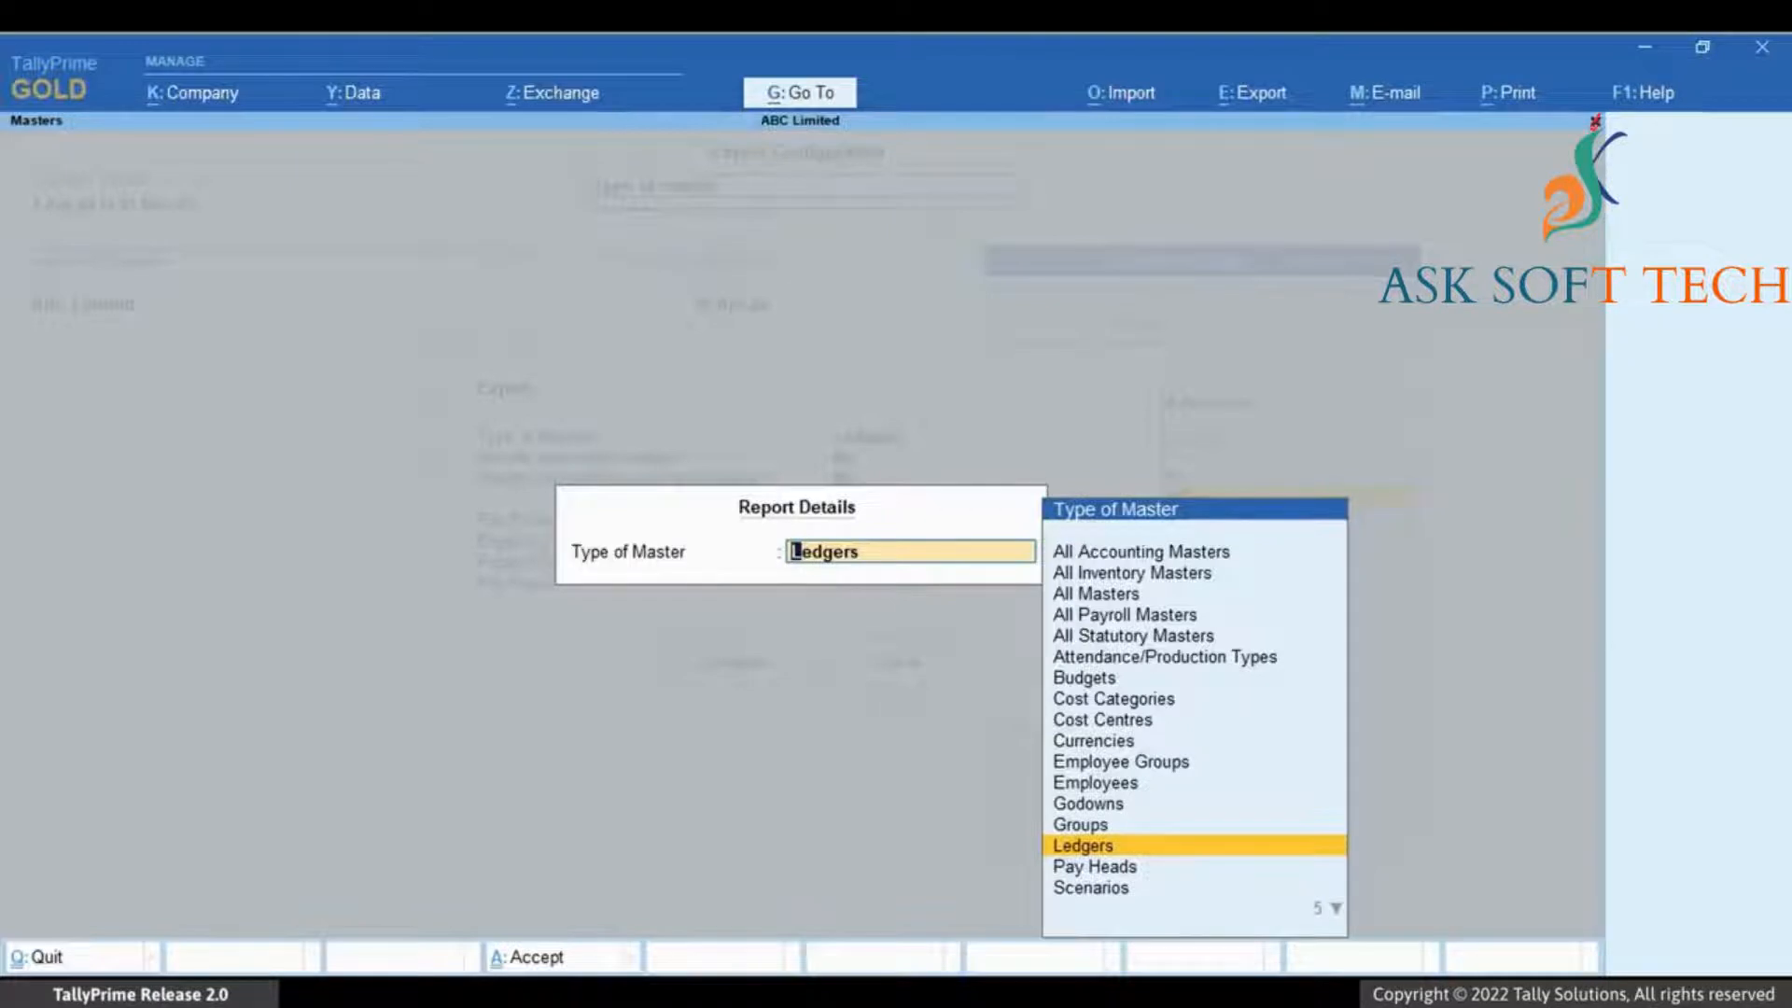
pyautogui.press('Down')
pyautogui.press('Down')
pyautogui.press('Down')
pyautogui.press('Down')
pyautogui.press('Down')
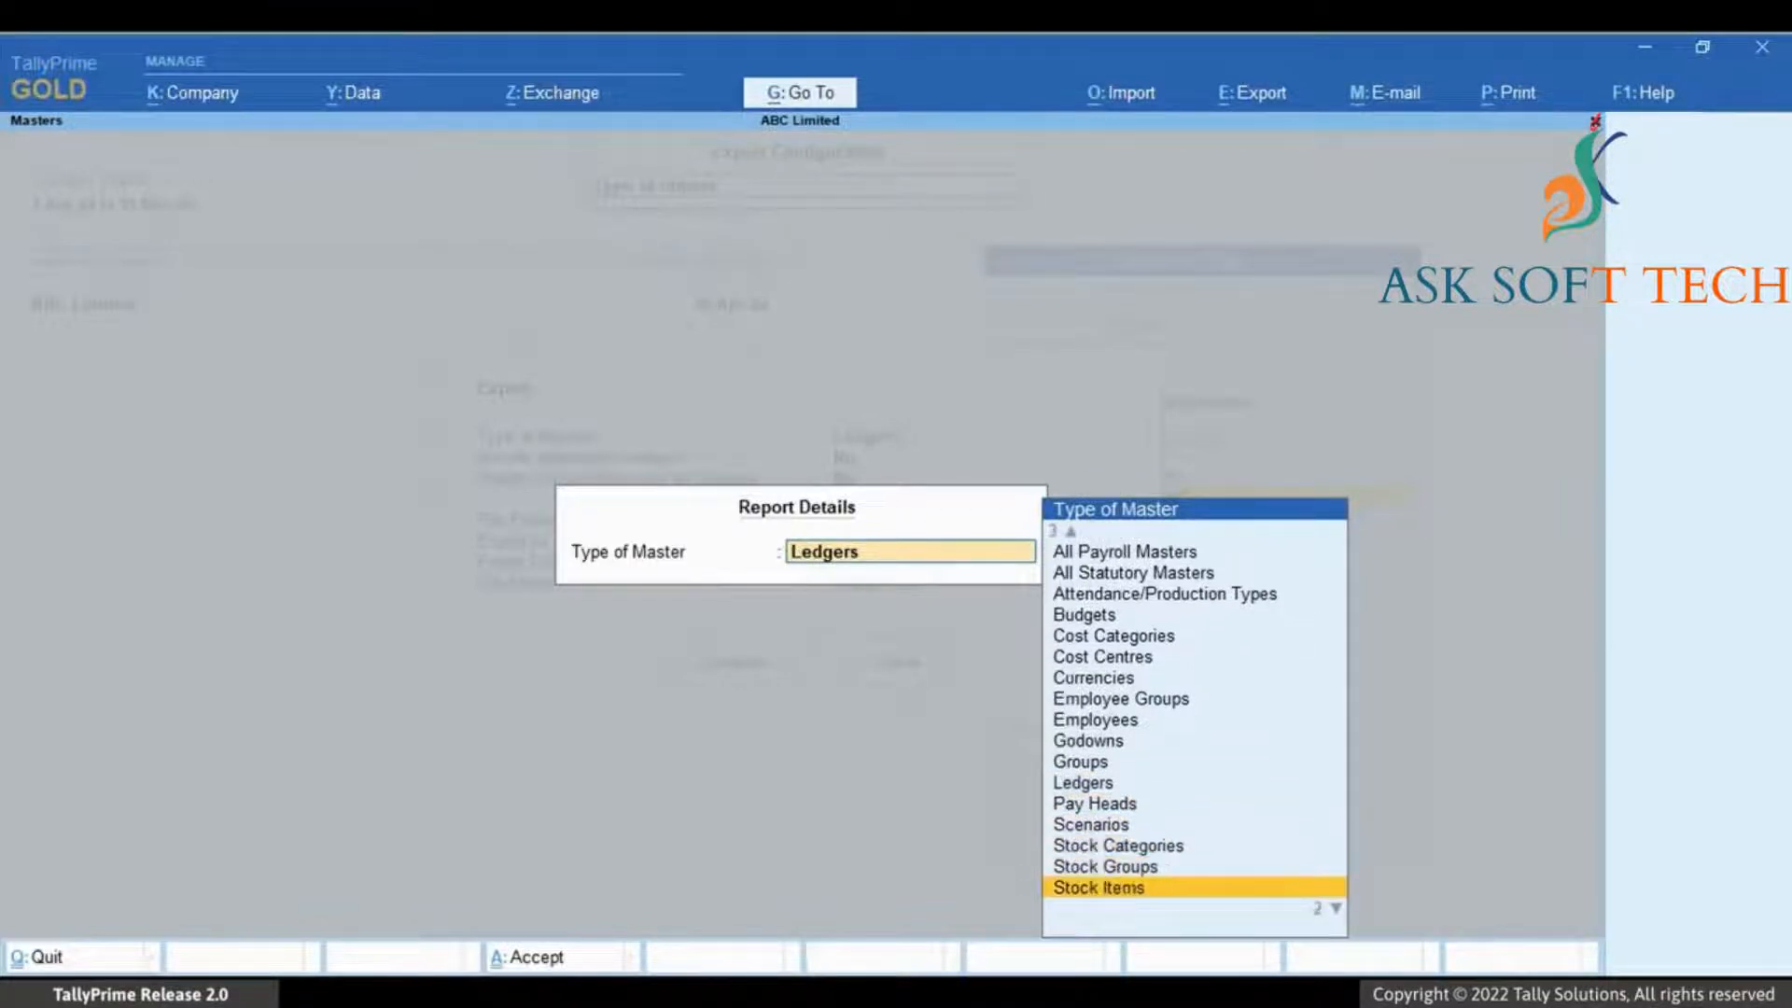
pyautogui.press('Return')
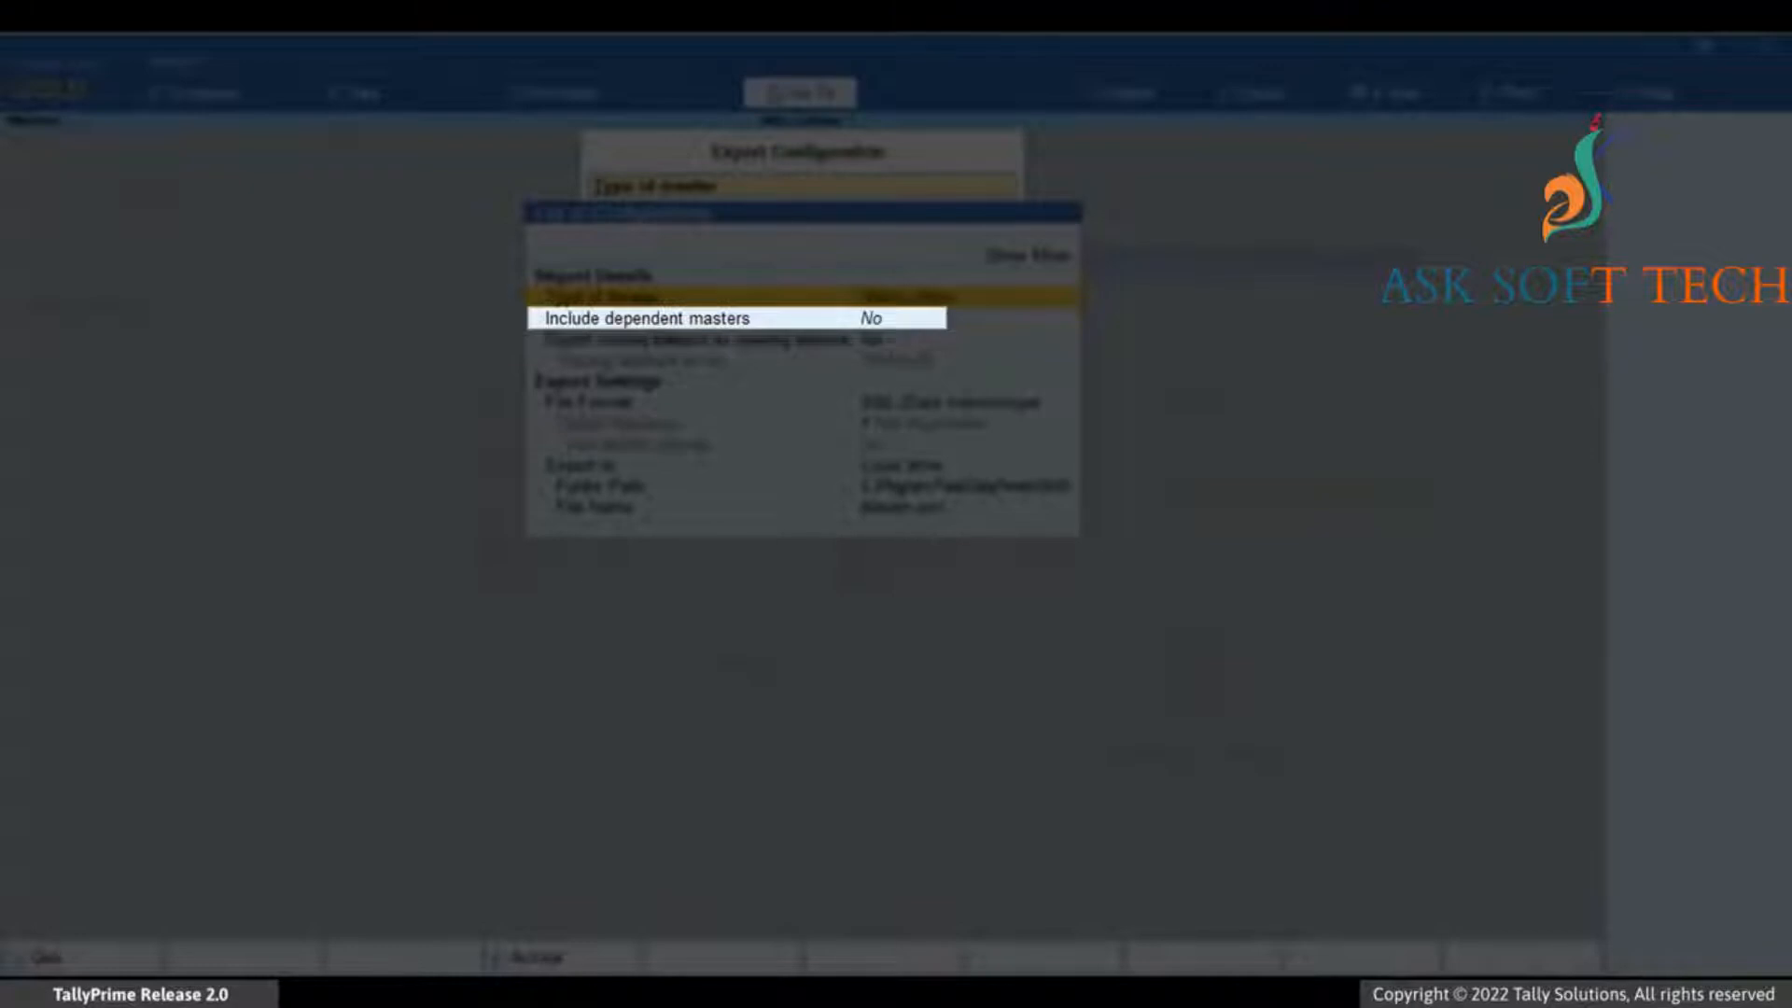
# - Include dependent masters in the export and choose XML (Data Interchange) as the file format
pyautogui.press('Down')
pyautogui.press('Return')
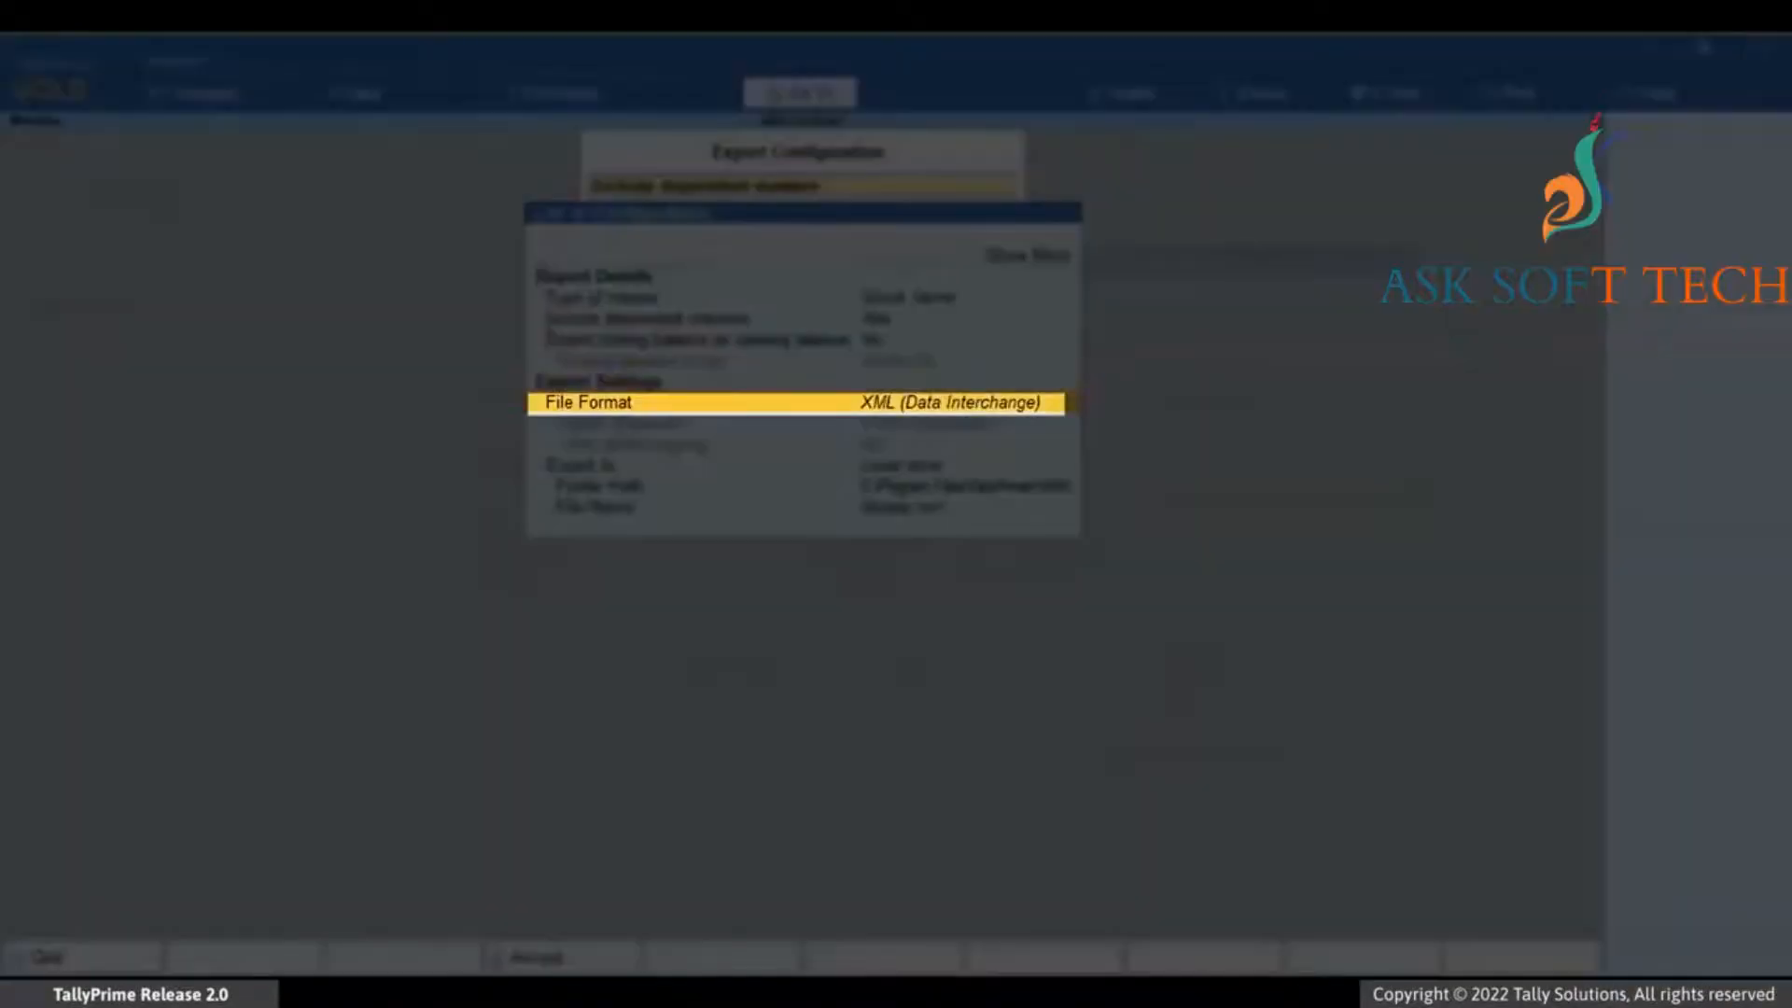
pyautogui.press('Return')
pyautogui.press('Up')
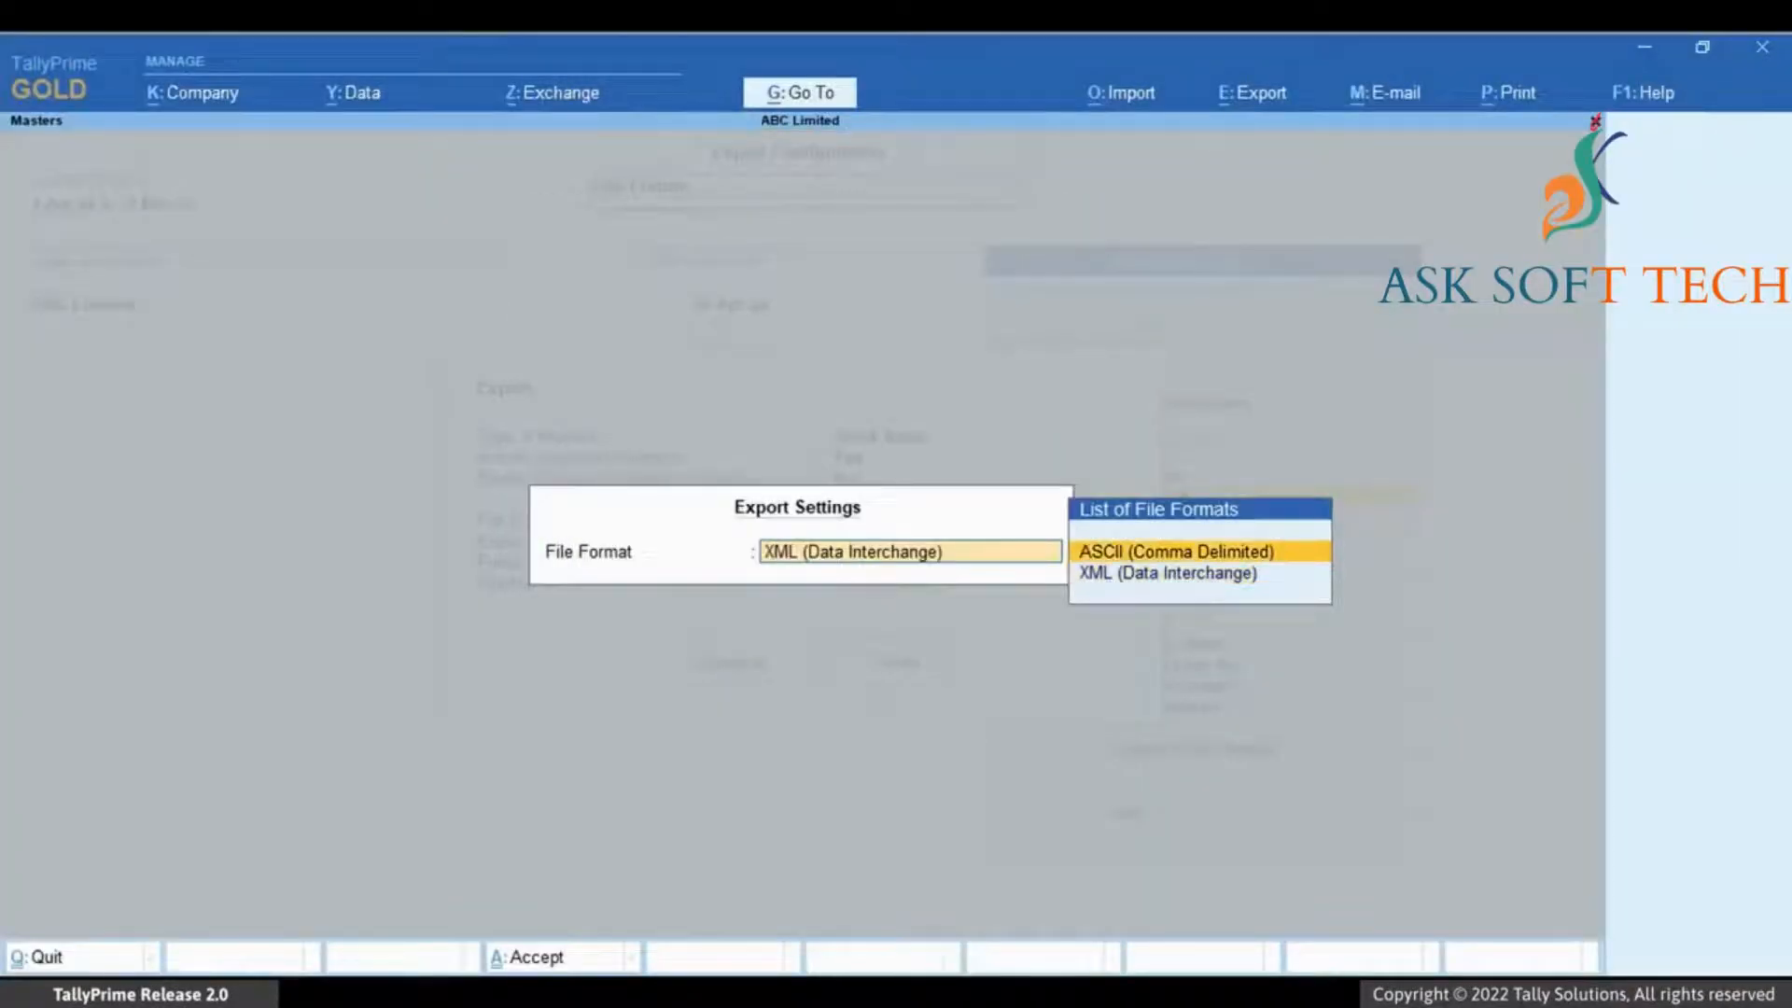
pyautogui.press('Down')
pyautogui.press('Return')
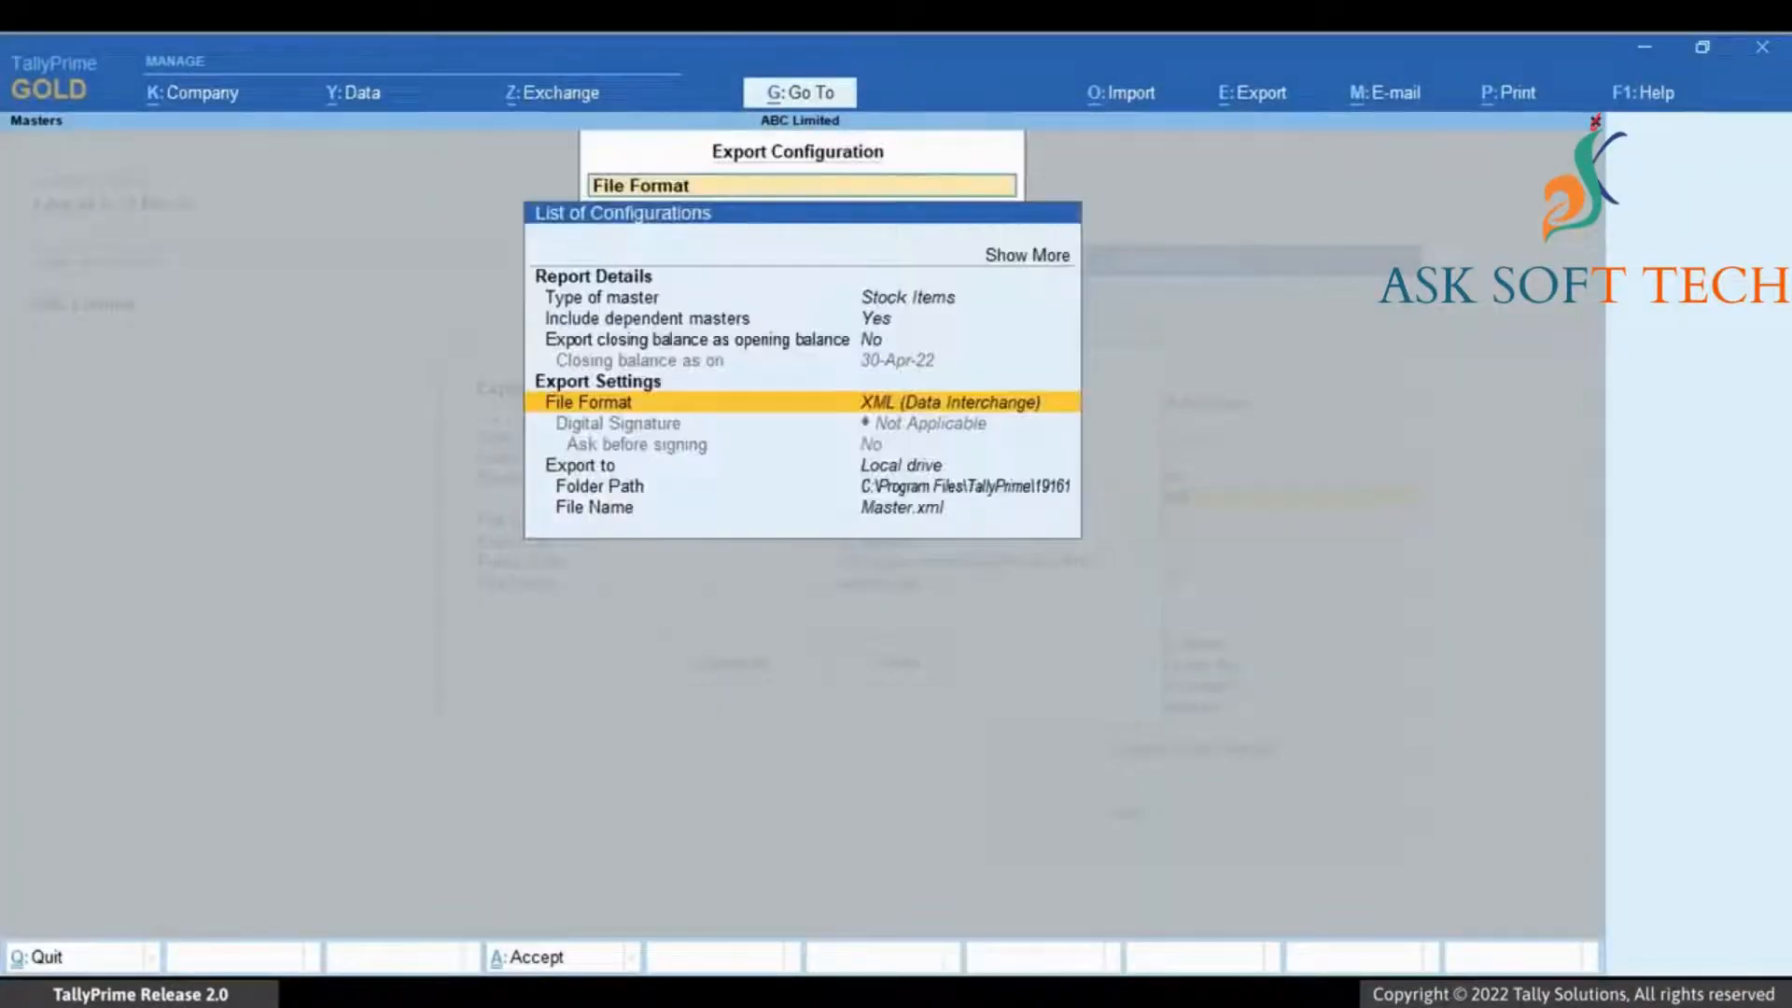
# - Keep Local drive as the export destination and choose to specify a custom folder path
pyautogui.press('Down')
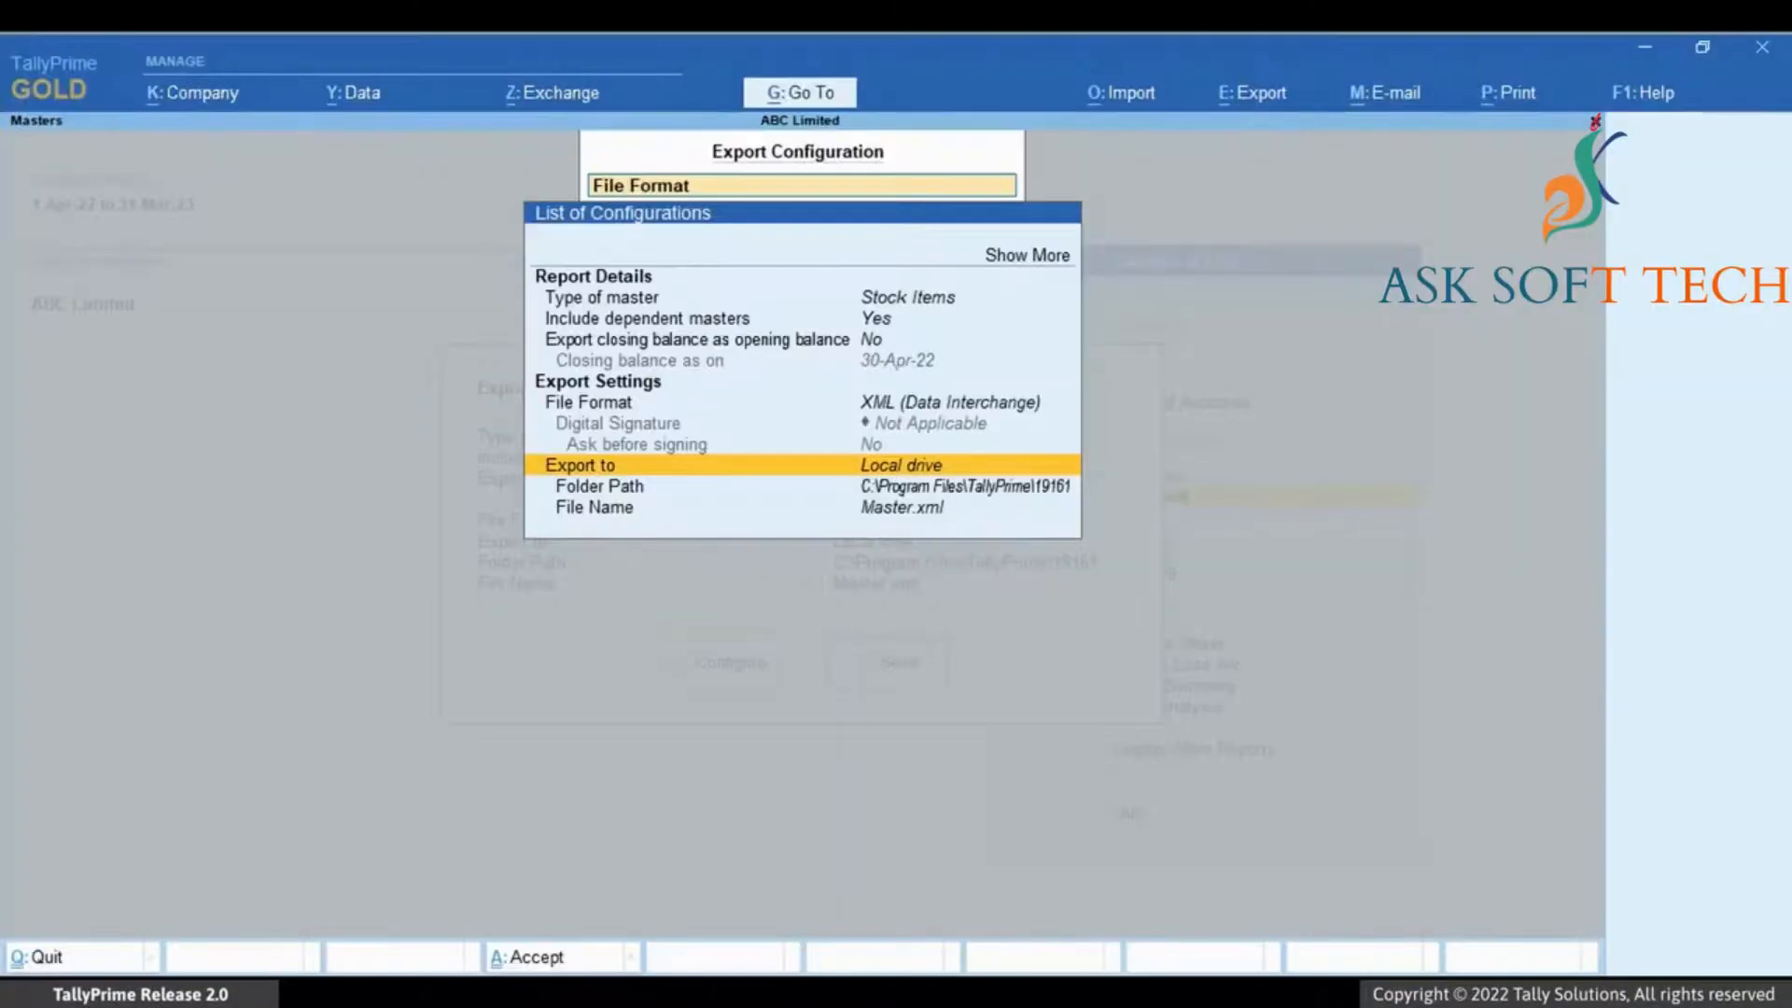
pyautogui.press('Return')
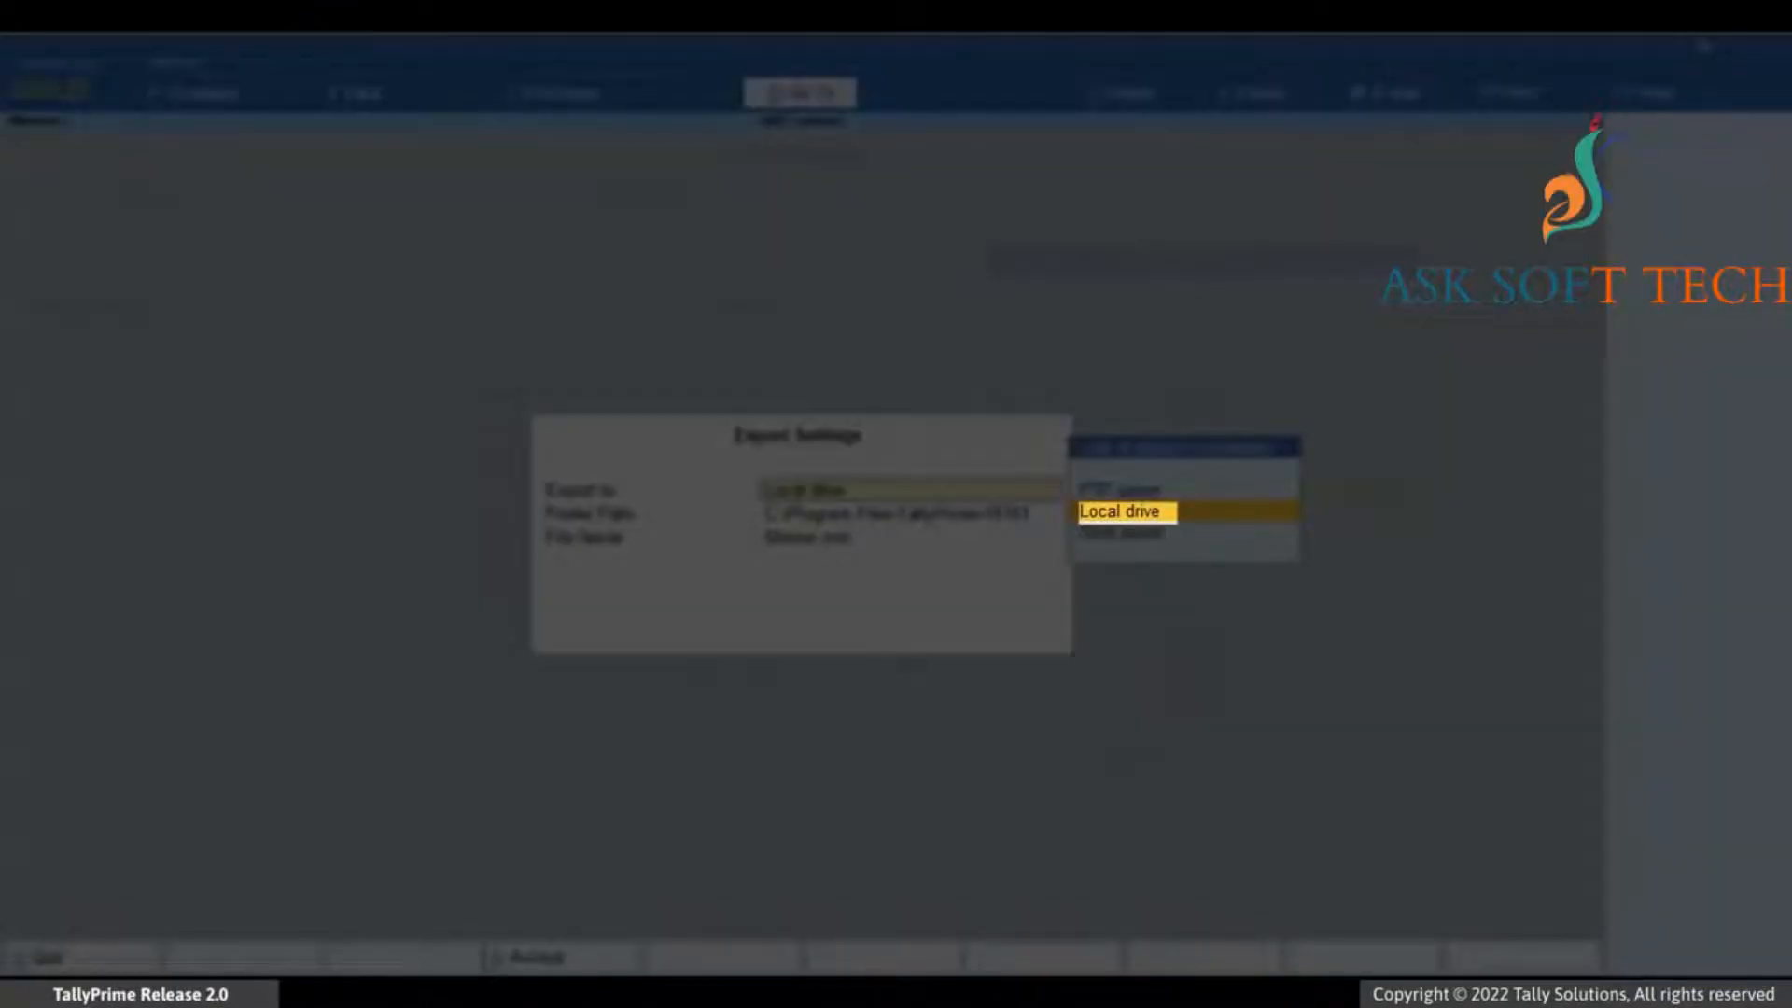
pyautogui.press('Return')
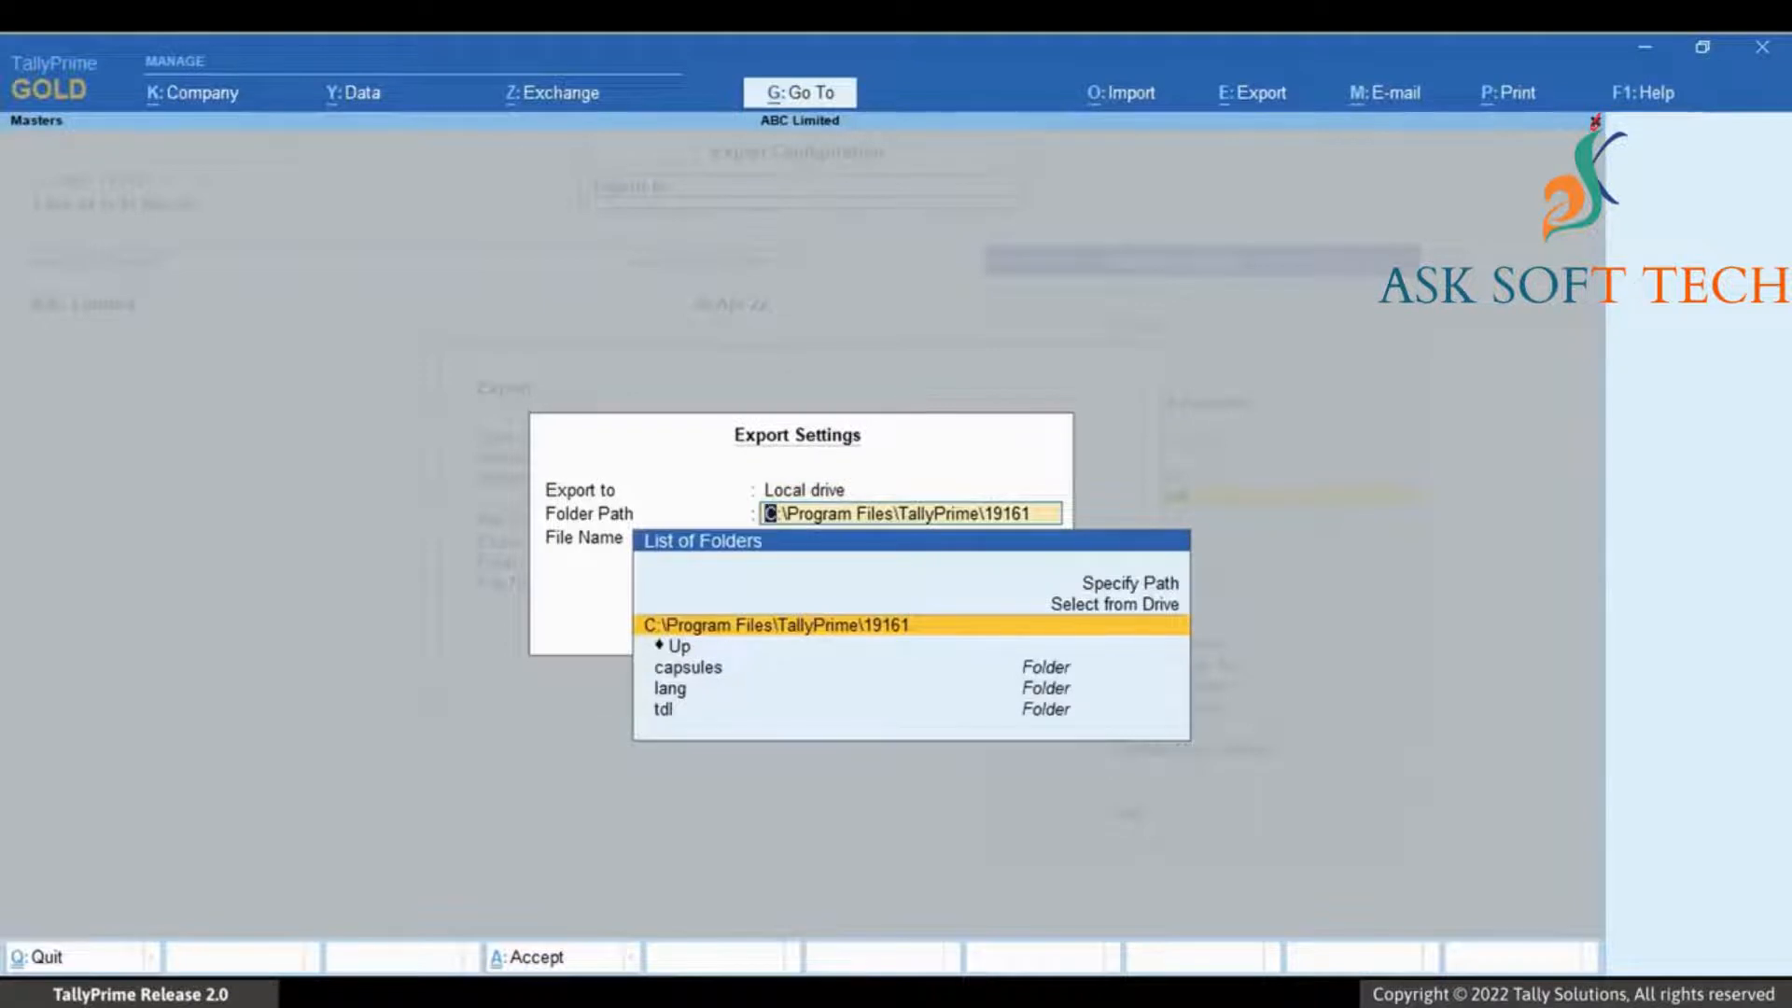
pyautogui.press('Up')
pyautogui.press('Up')
pyautogui.press('Return')
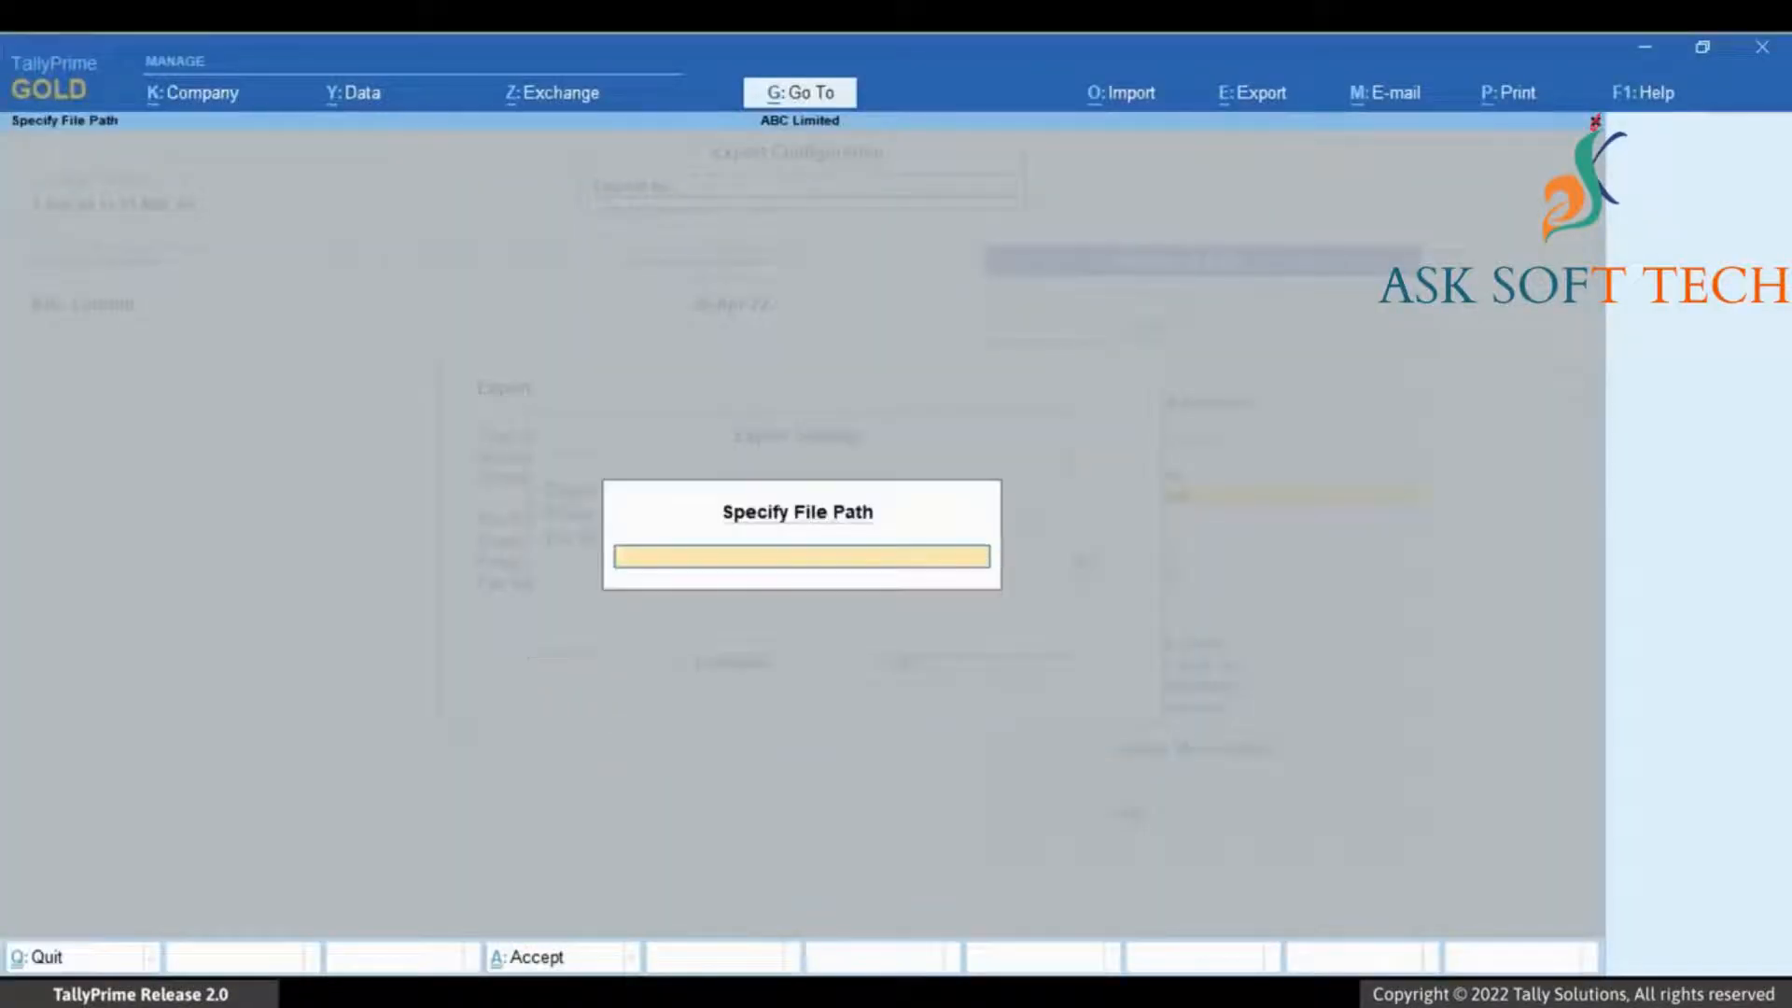
# - Copy the D:\export path from File Explorer into the export folder path and keep Master.xml as the file name
pyautogui.hotkey('alt', 'Tab')
pyautogui.press('F4')
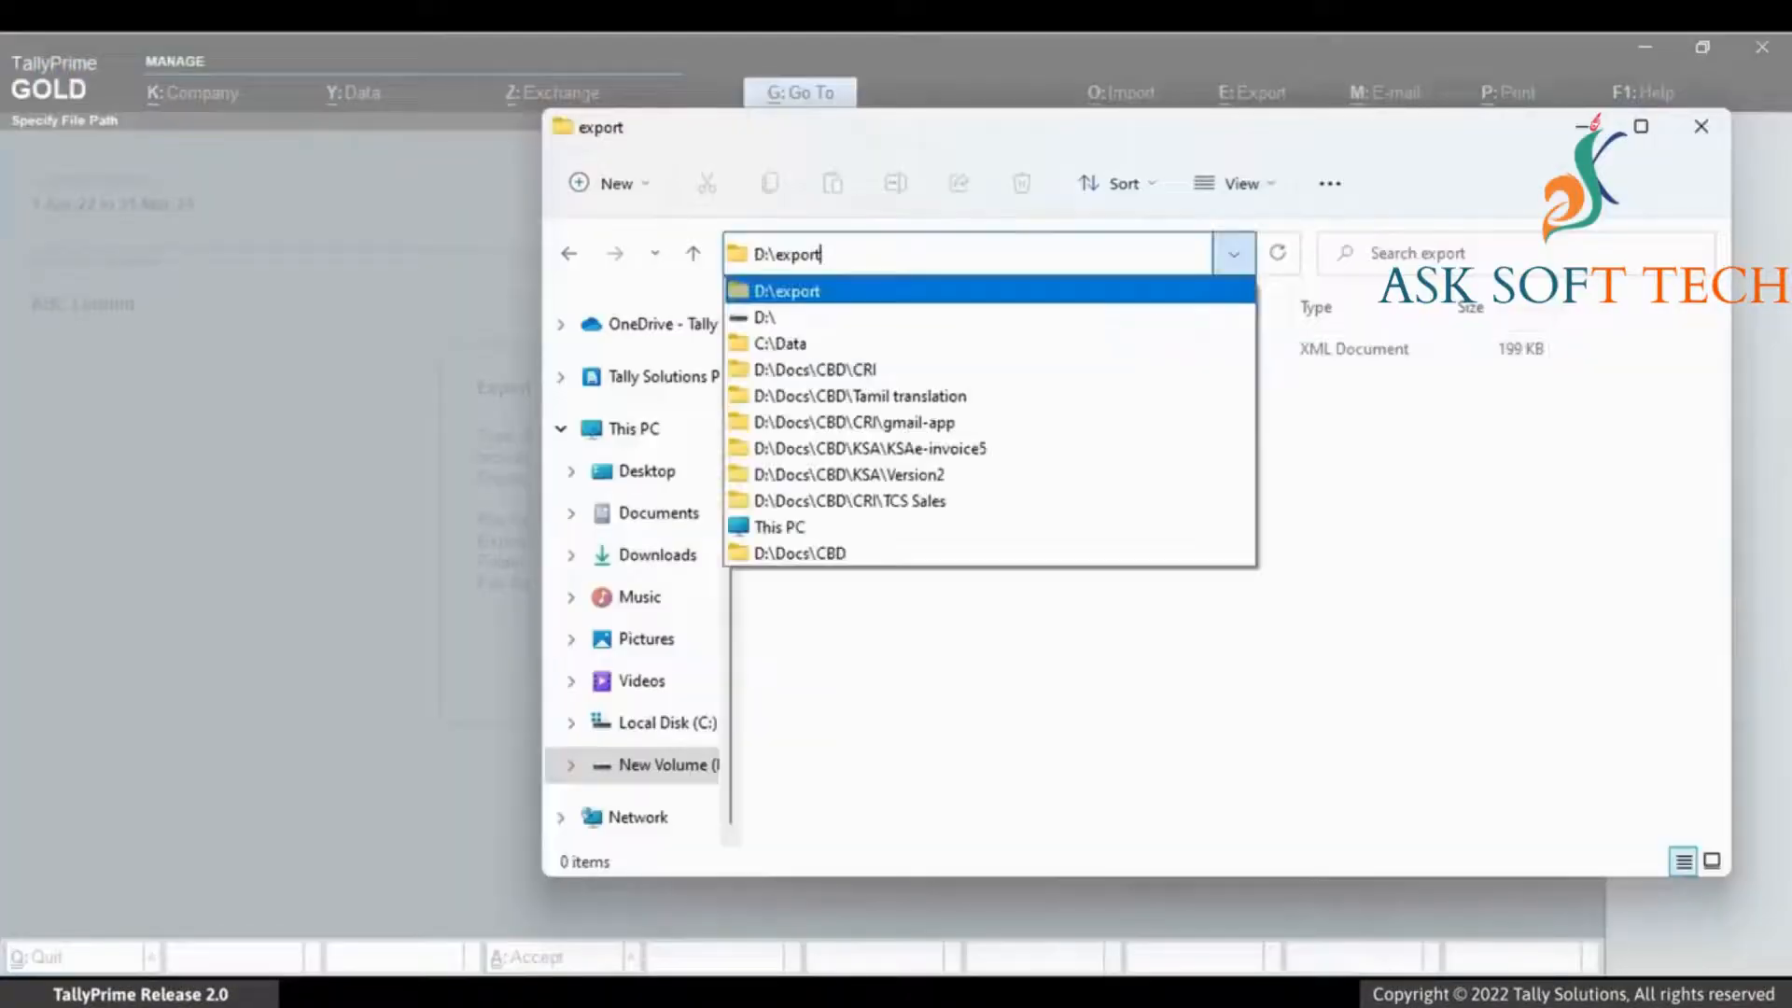
pyautogui.hotkey('ctrl', 'shift', 'Left')
pyautogui.hotkey('ctrl', 'shift', 'Left')
pyautogui.hotkey('ctrl', 'c')
pyautogui.hotkey('alt', 'Tab')
pyautogui.hotkey('ctrl', 'v')
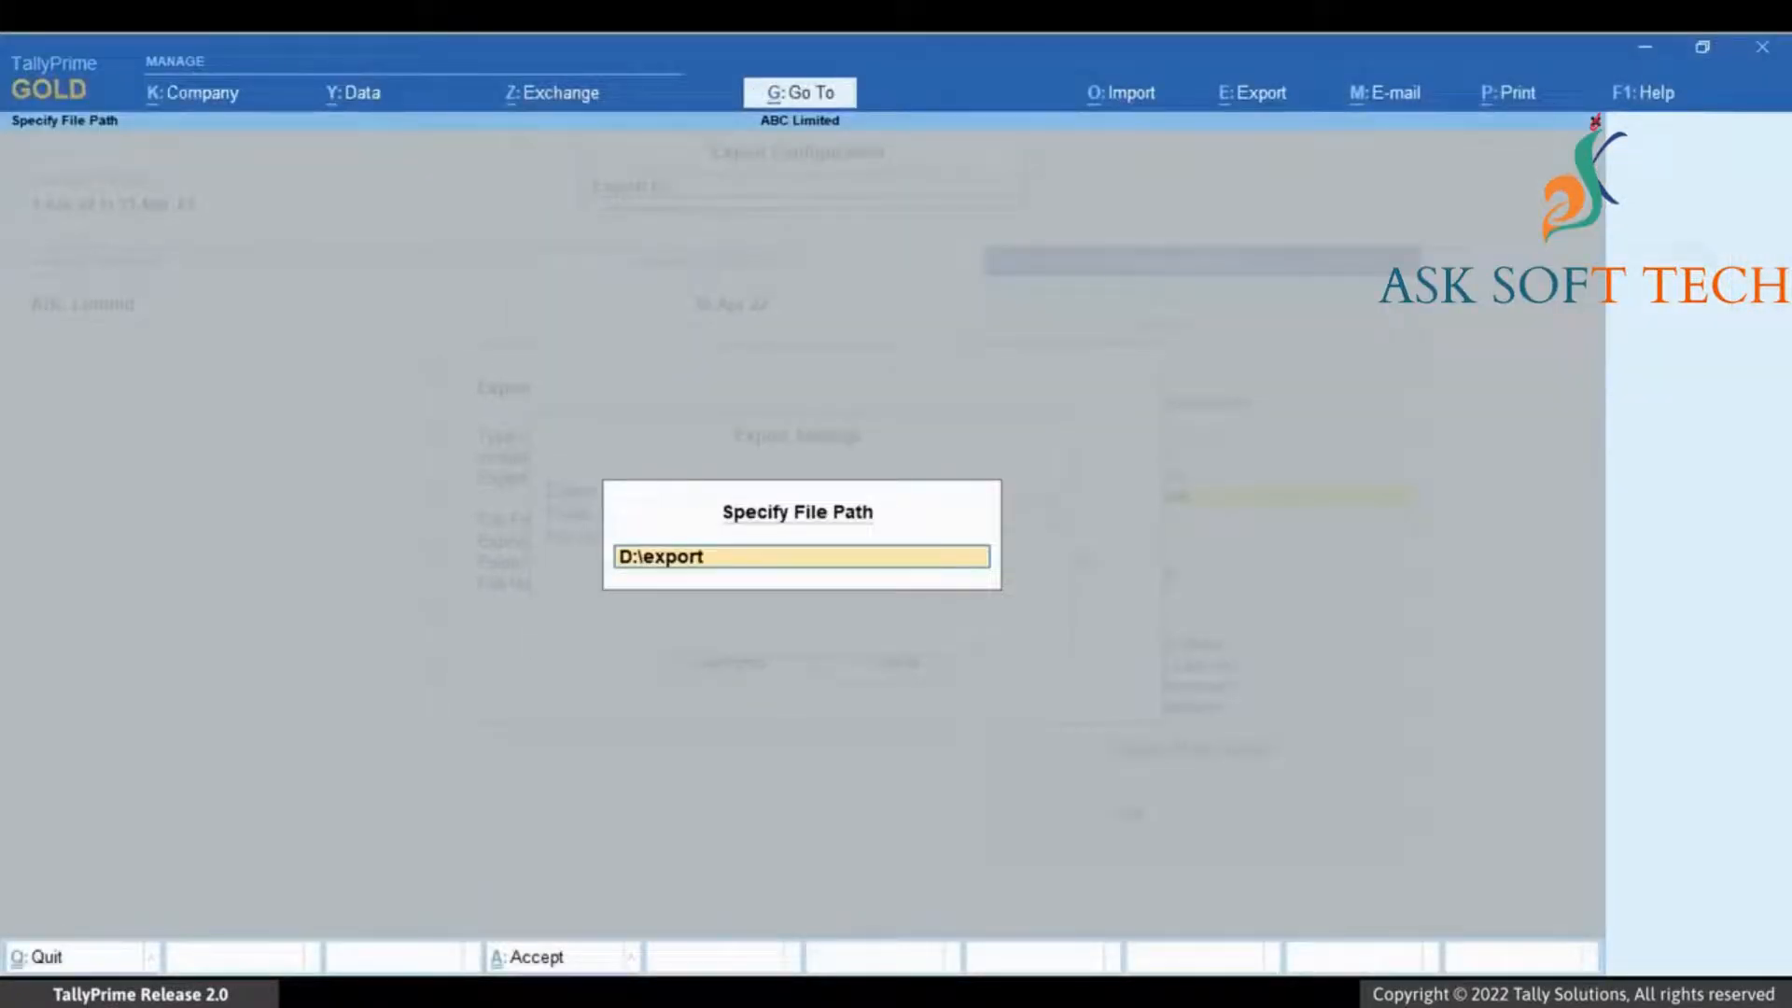
pyautogui.press('Return')
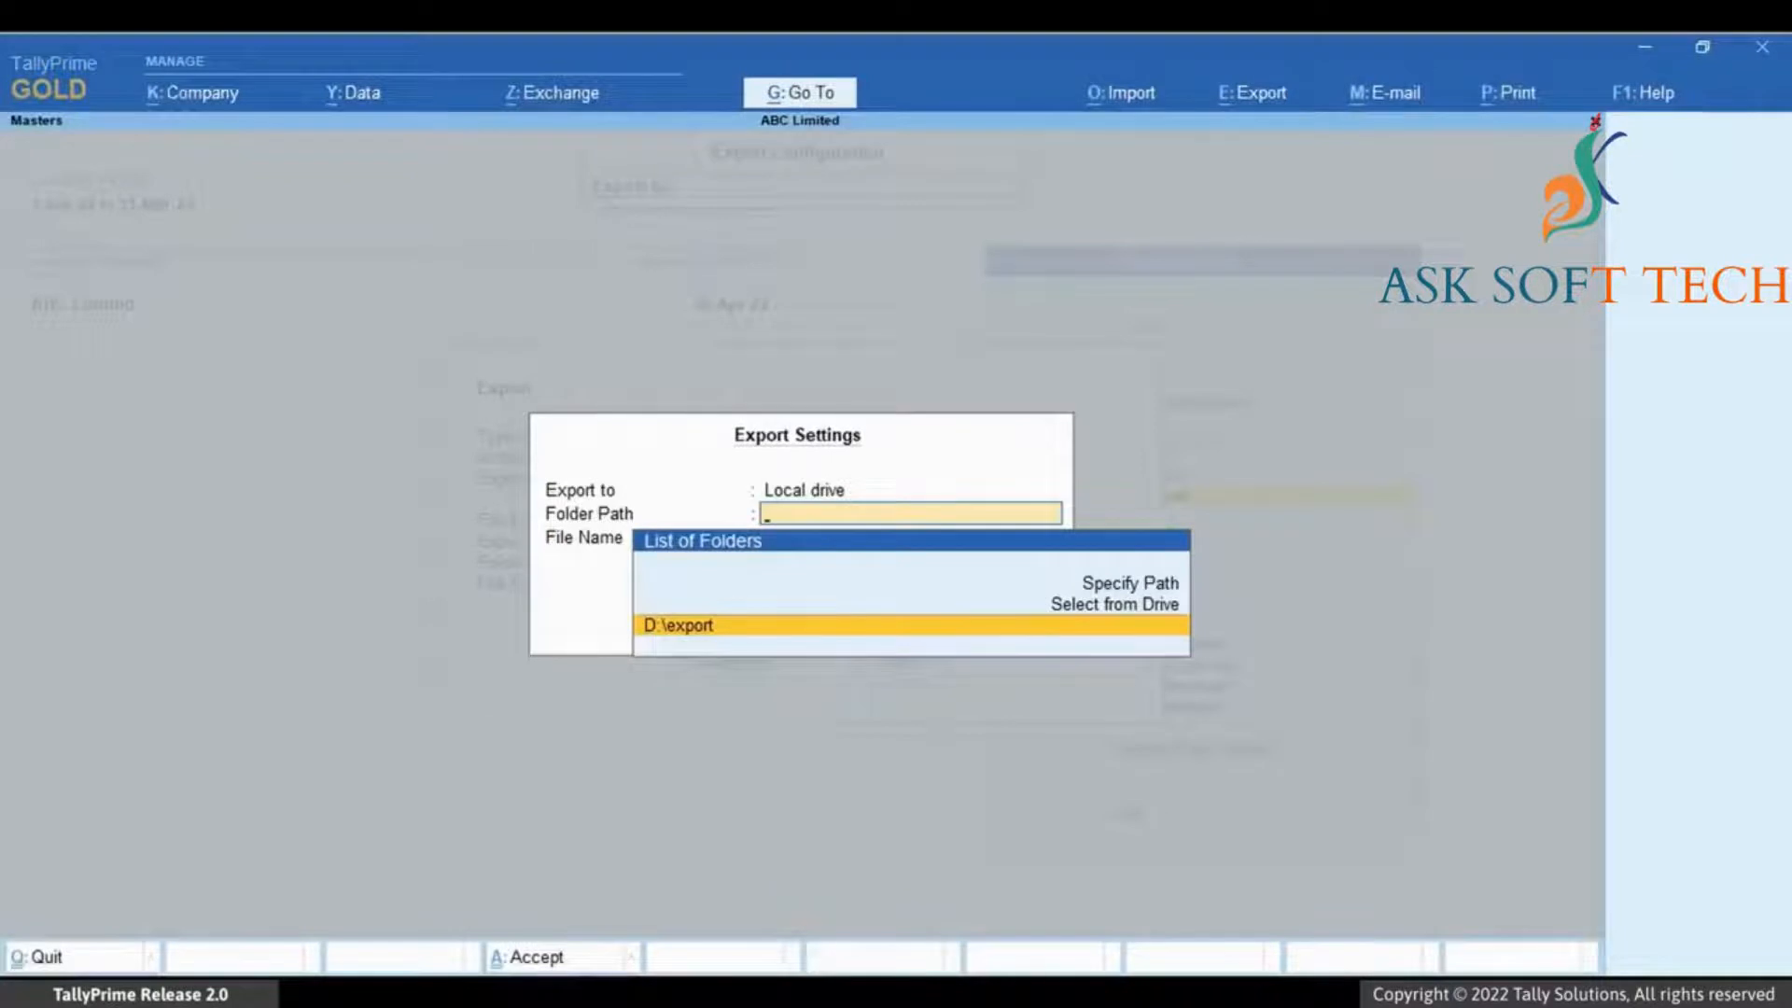
pyautogui.press('Return')
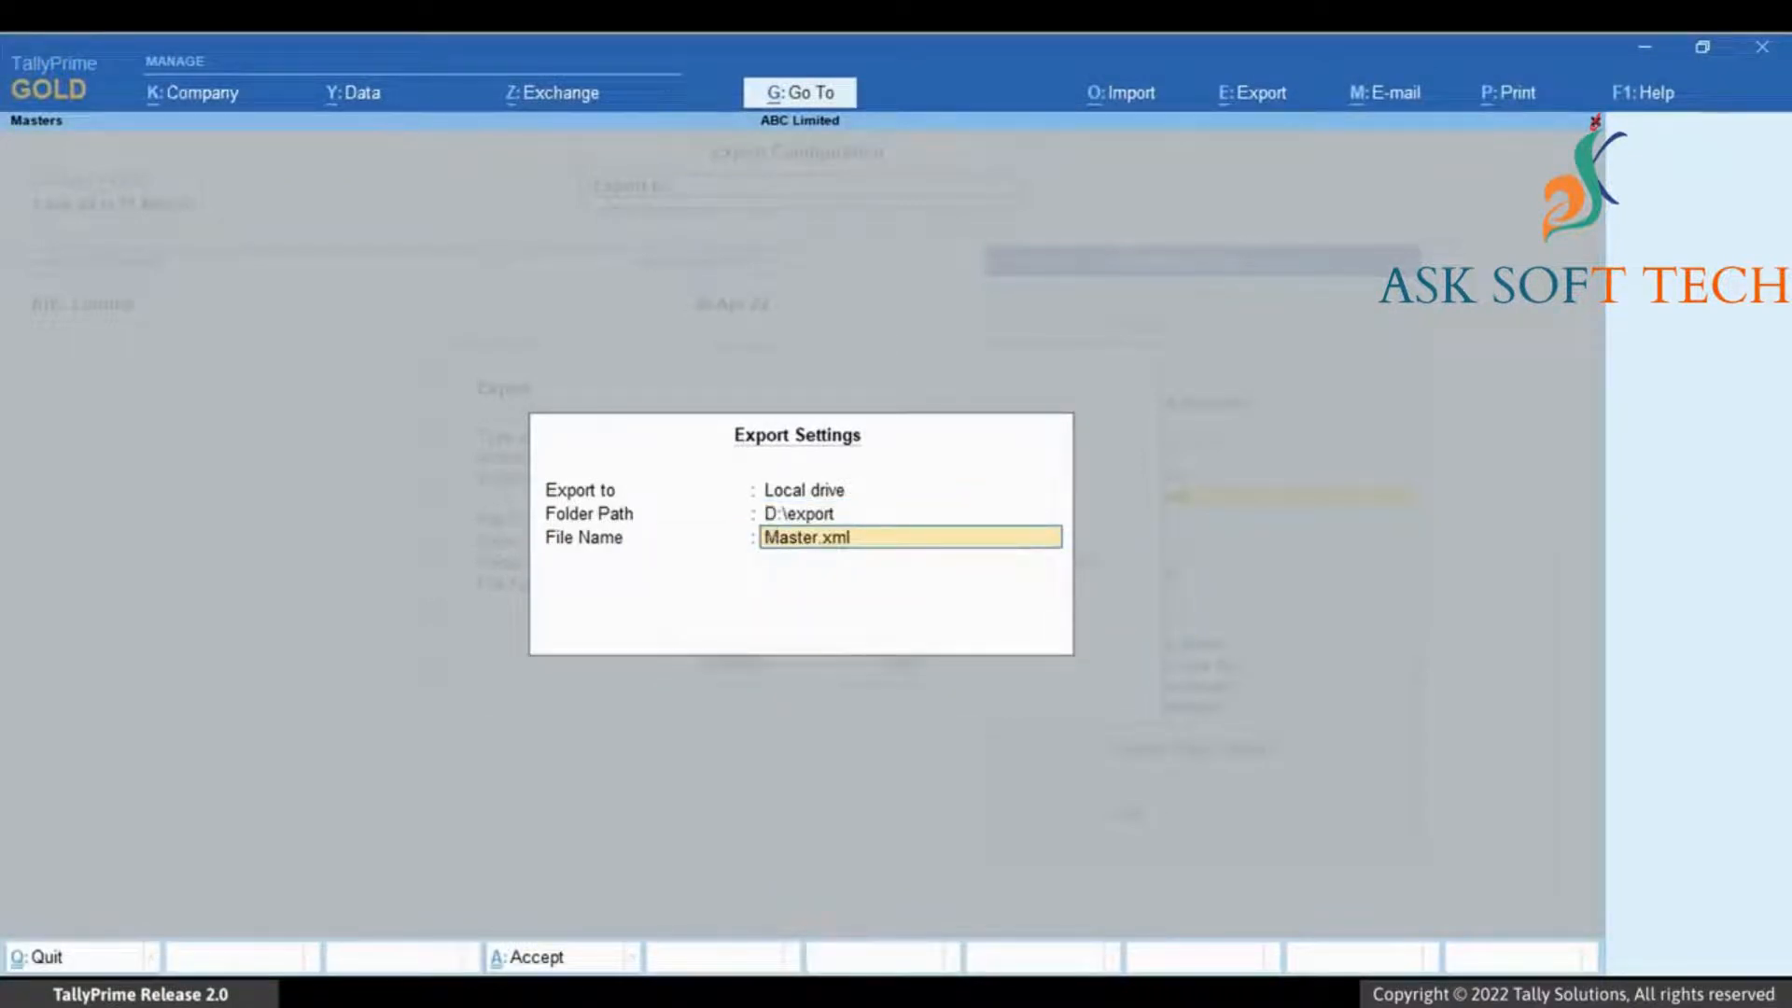
pyautogui.press('Return')
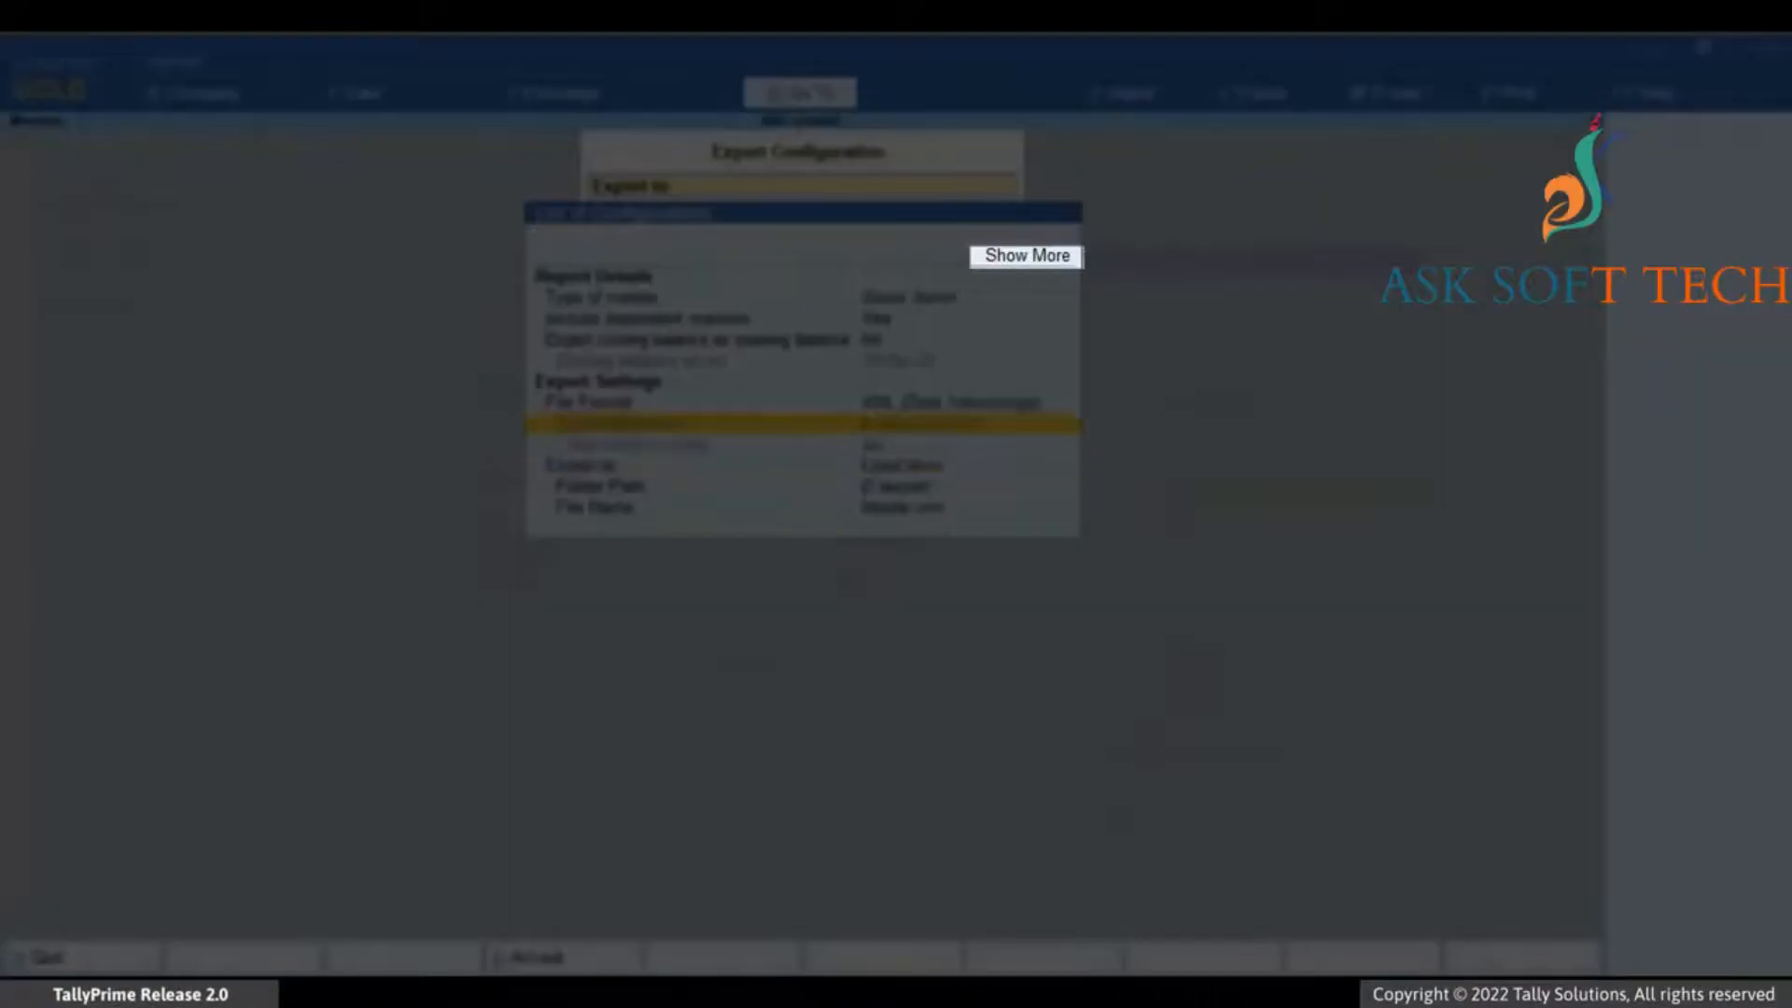
# - Expand the export configuration to show more options, accept it and export the stock item masters
pyautogui.press('Up')
pyautogui.press('Up')
pyautogui.press('Up')
pyautogui.press('Up')
pyautogui.press('Up')
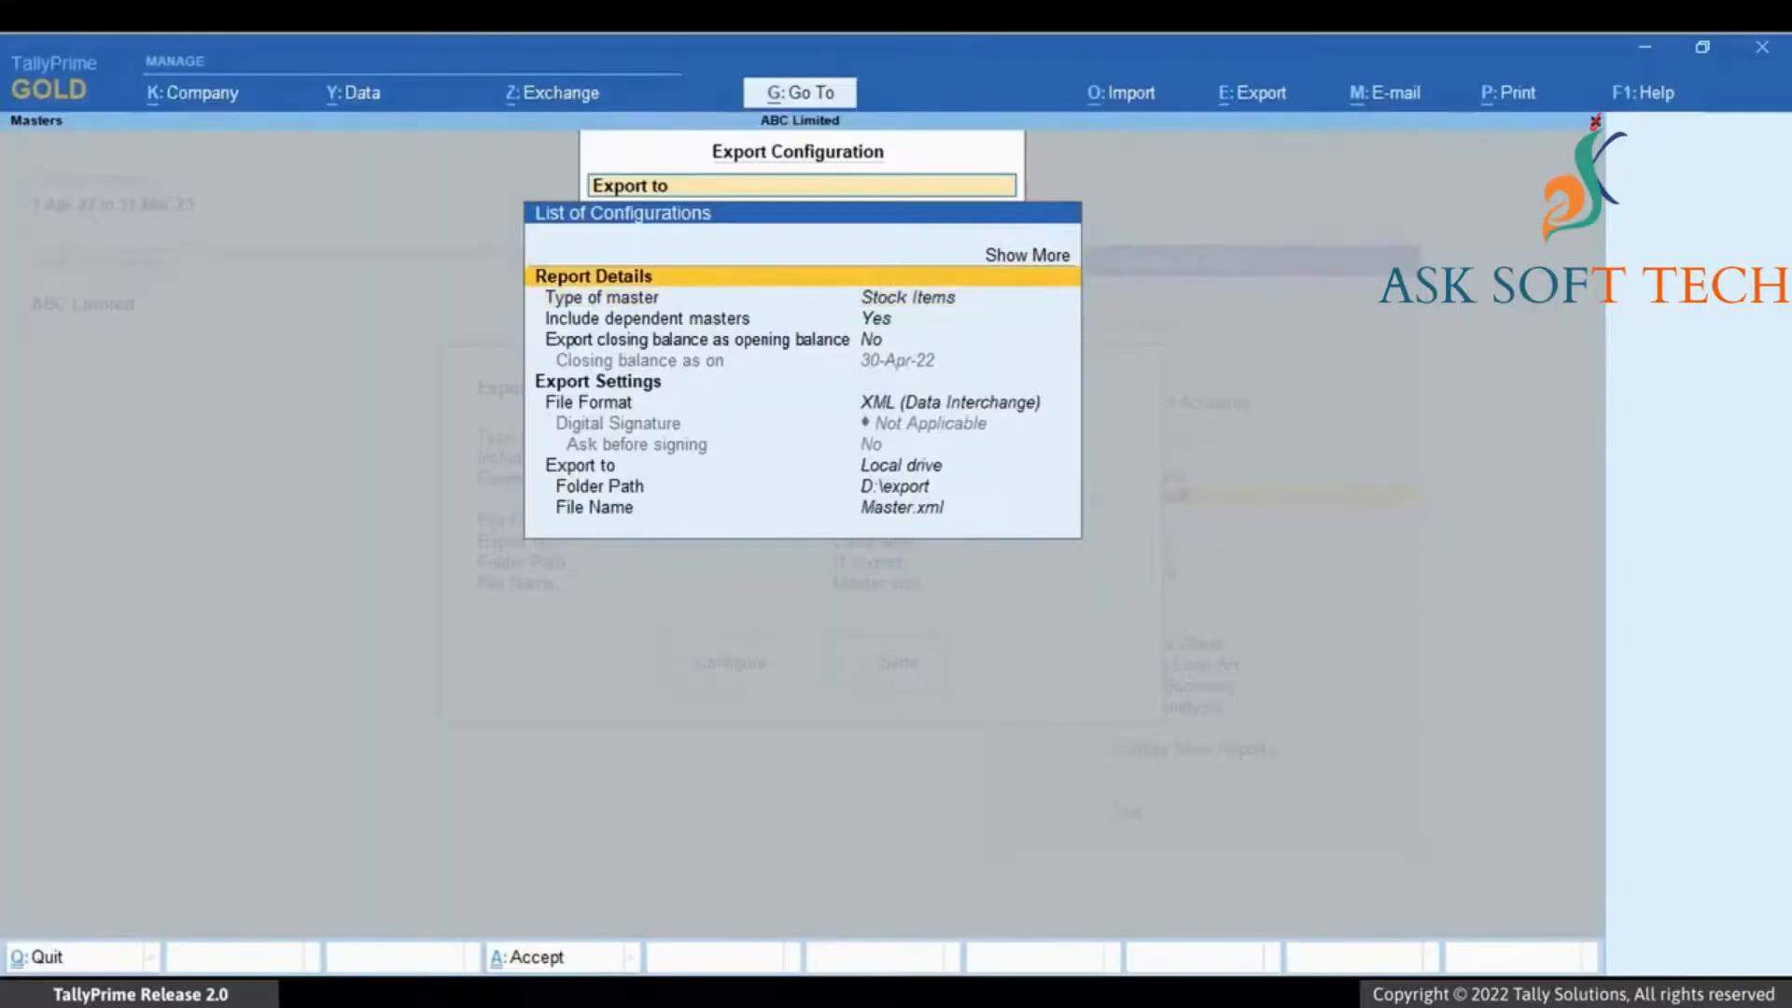
pyautogui.press('Return')
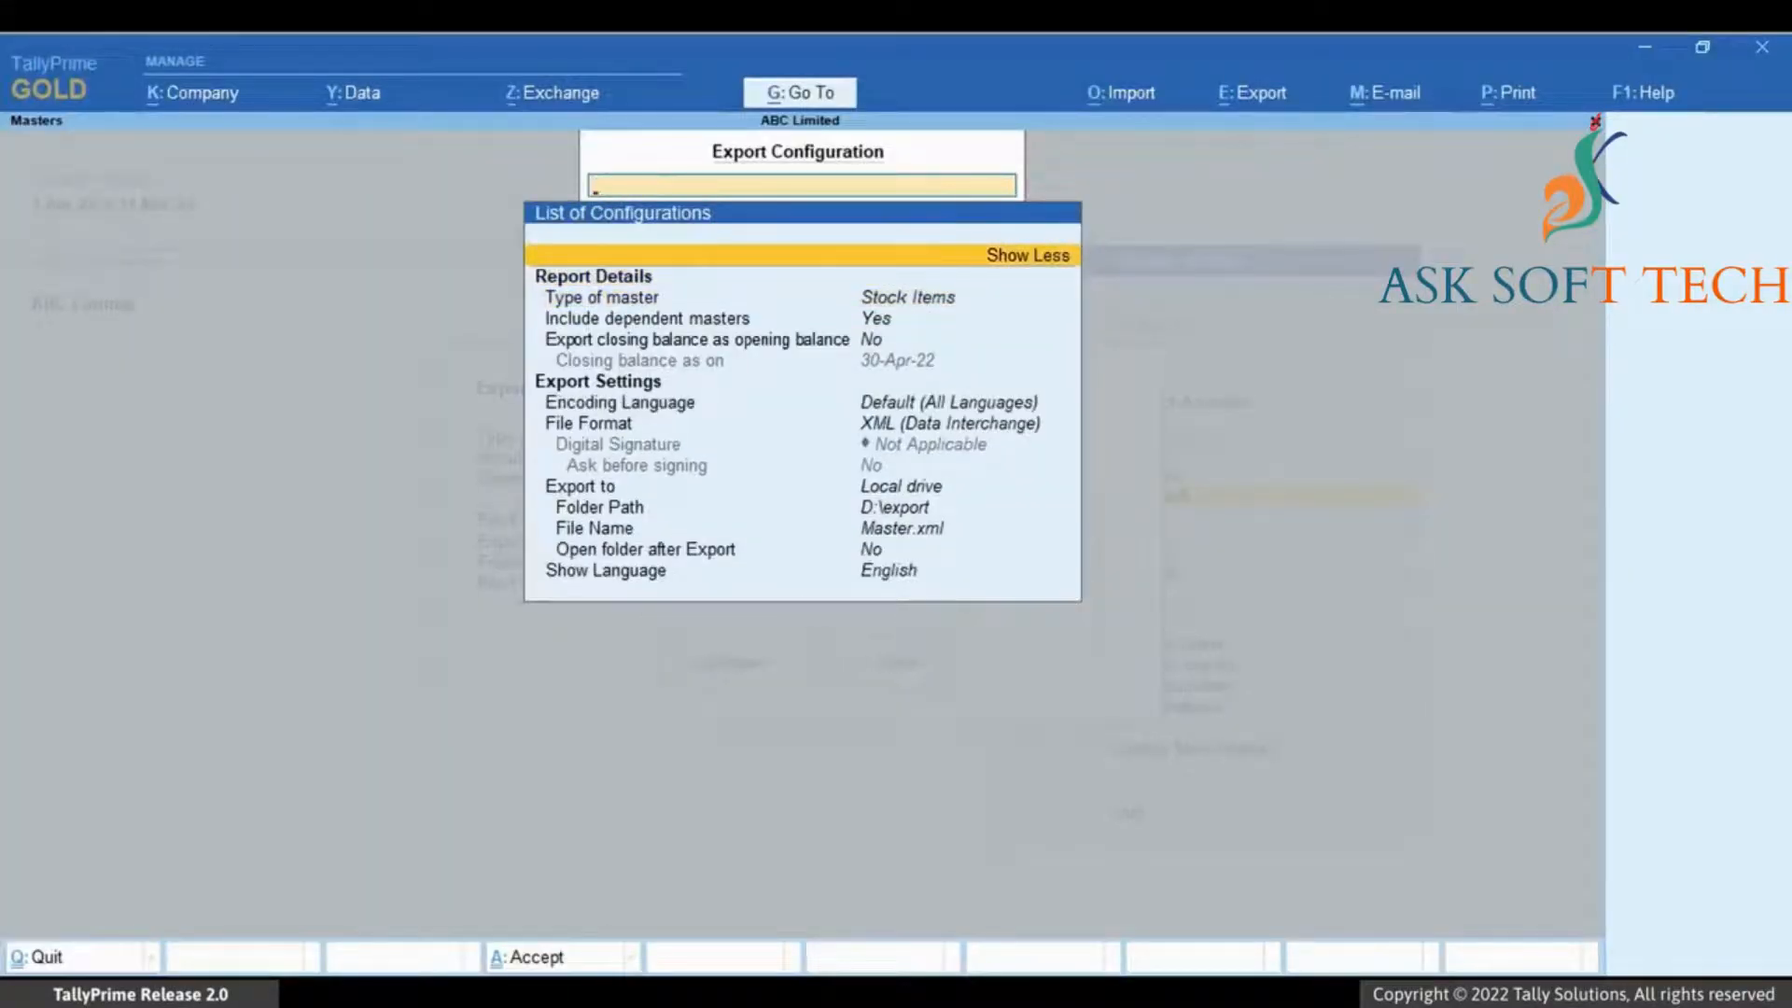
pyautogui.hotkey('ctrl', 'a')
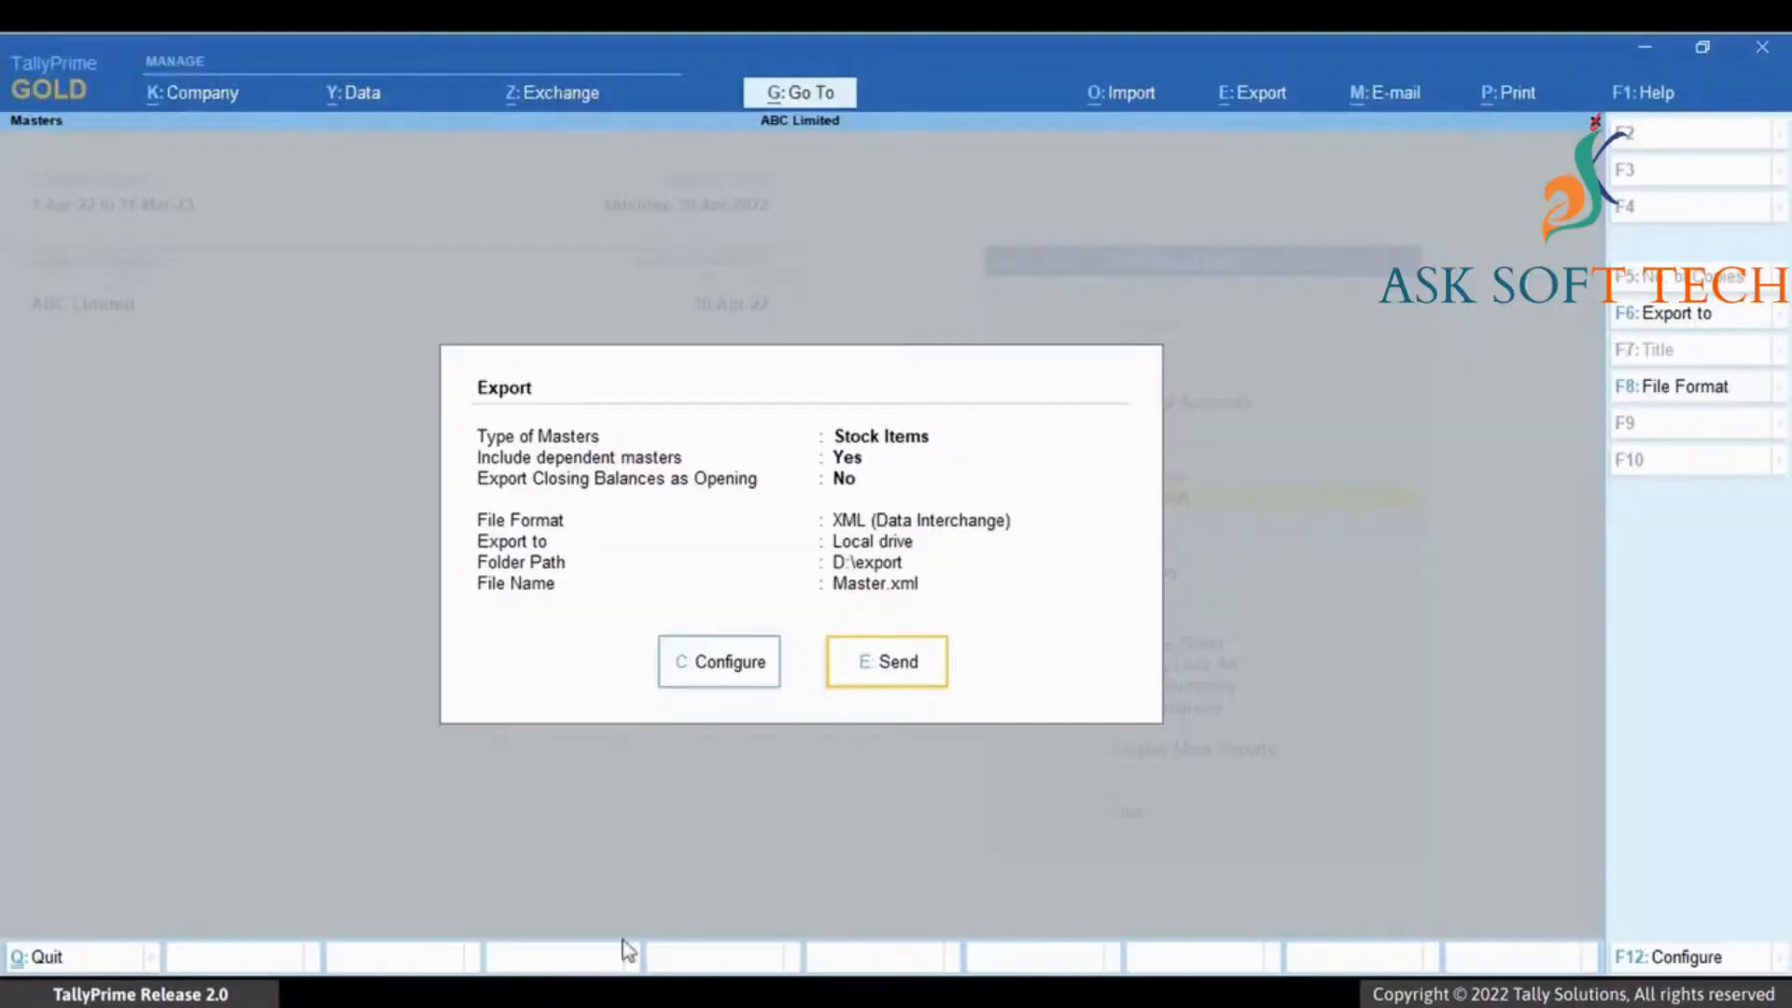
pyautogui.click(930, 691)
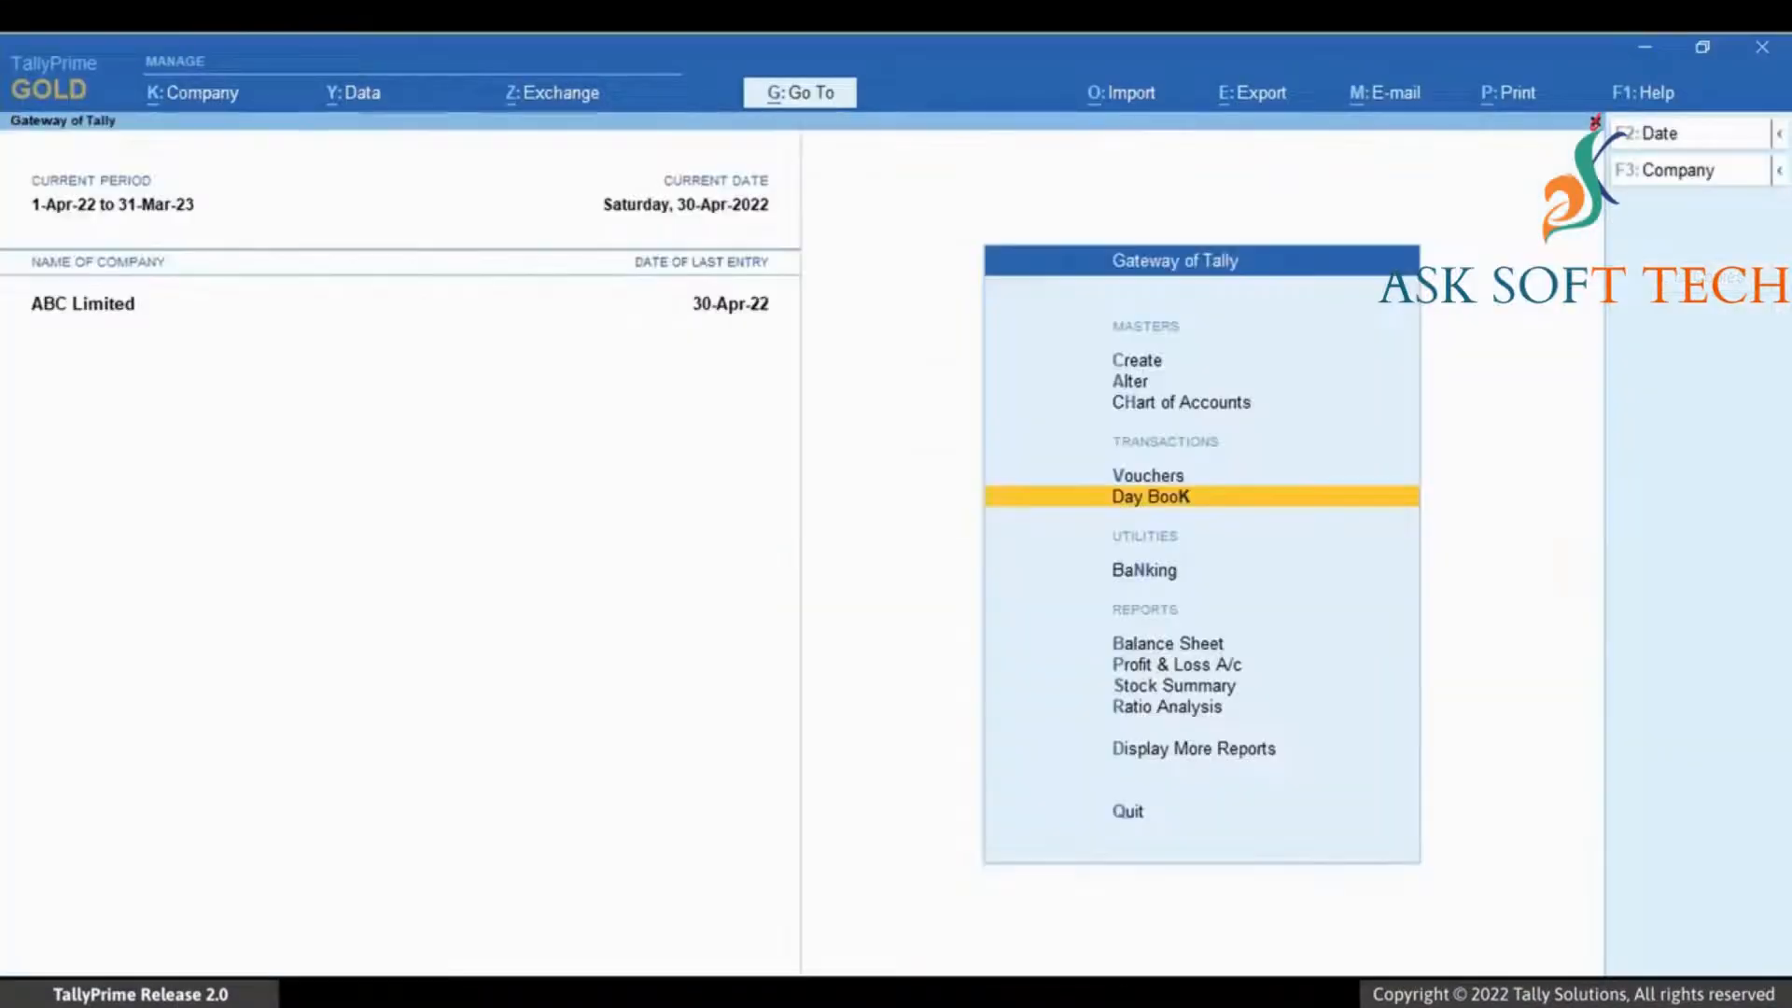
pyautogui.hotkey('alt', 'Tab')
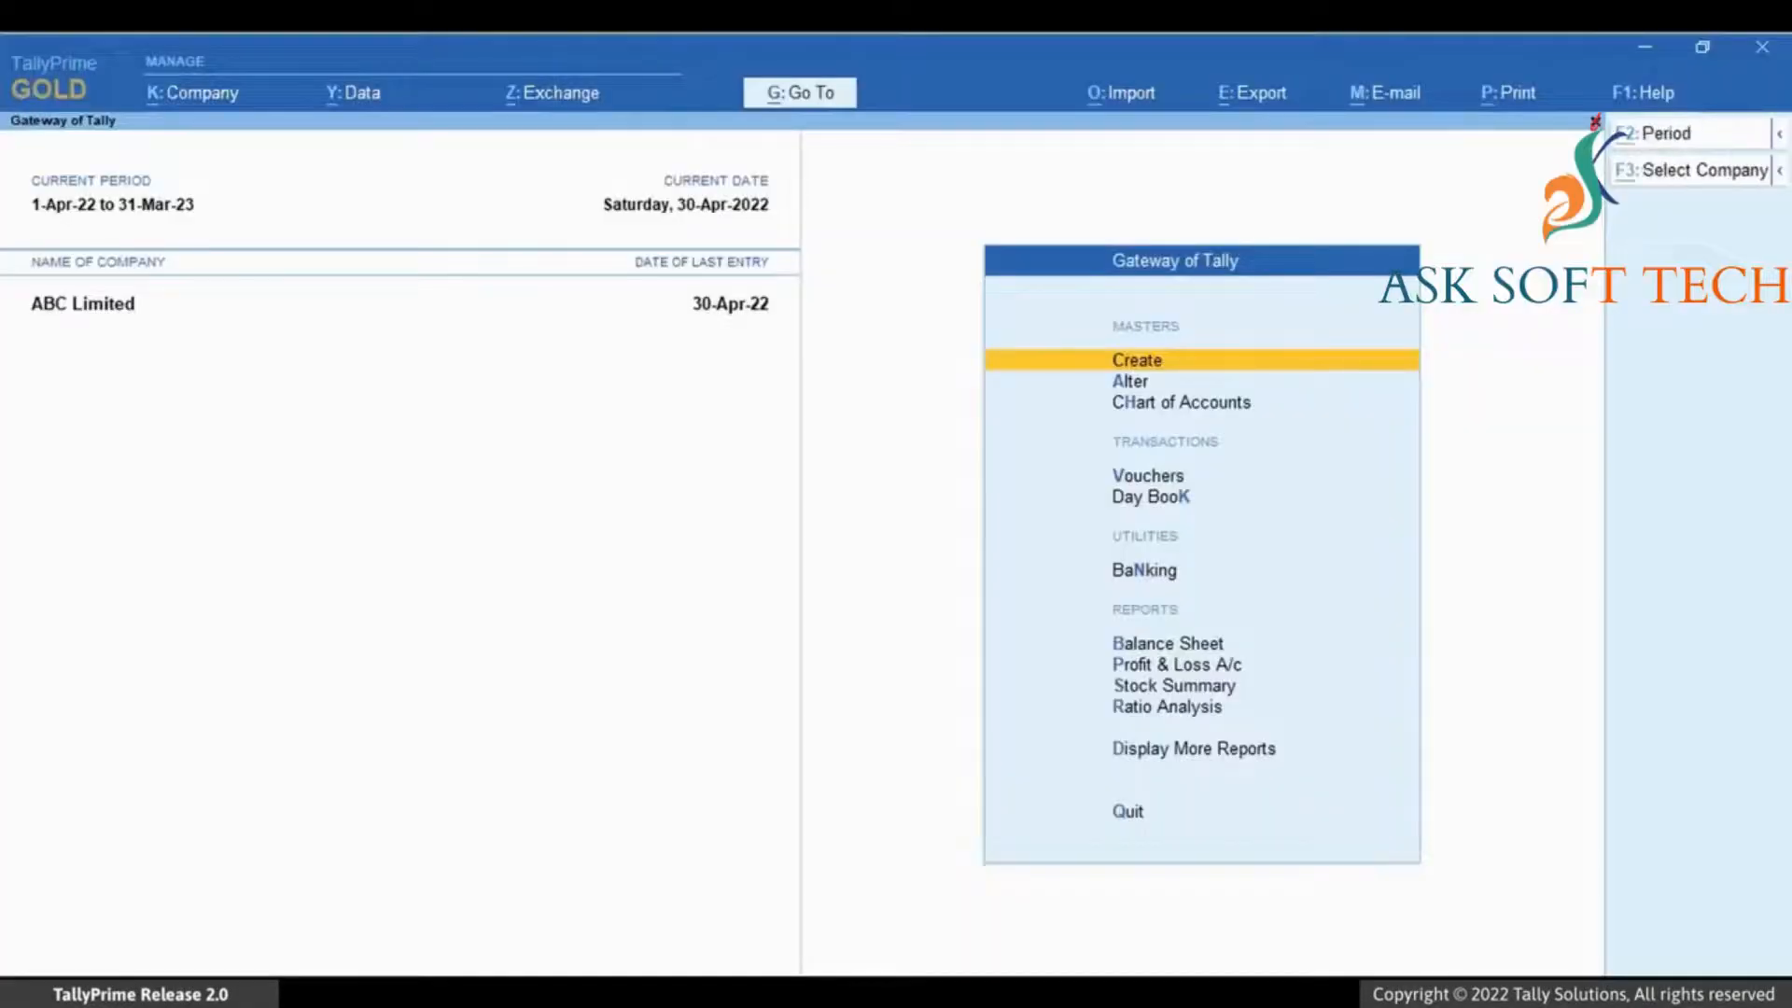
# - Shut the company ABC Limited and open National Enterprises instead
pyautogui.hotkey('alt', 'k')
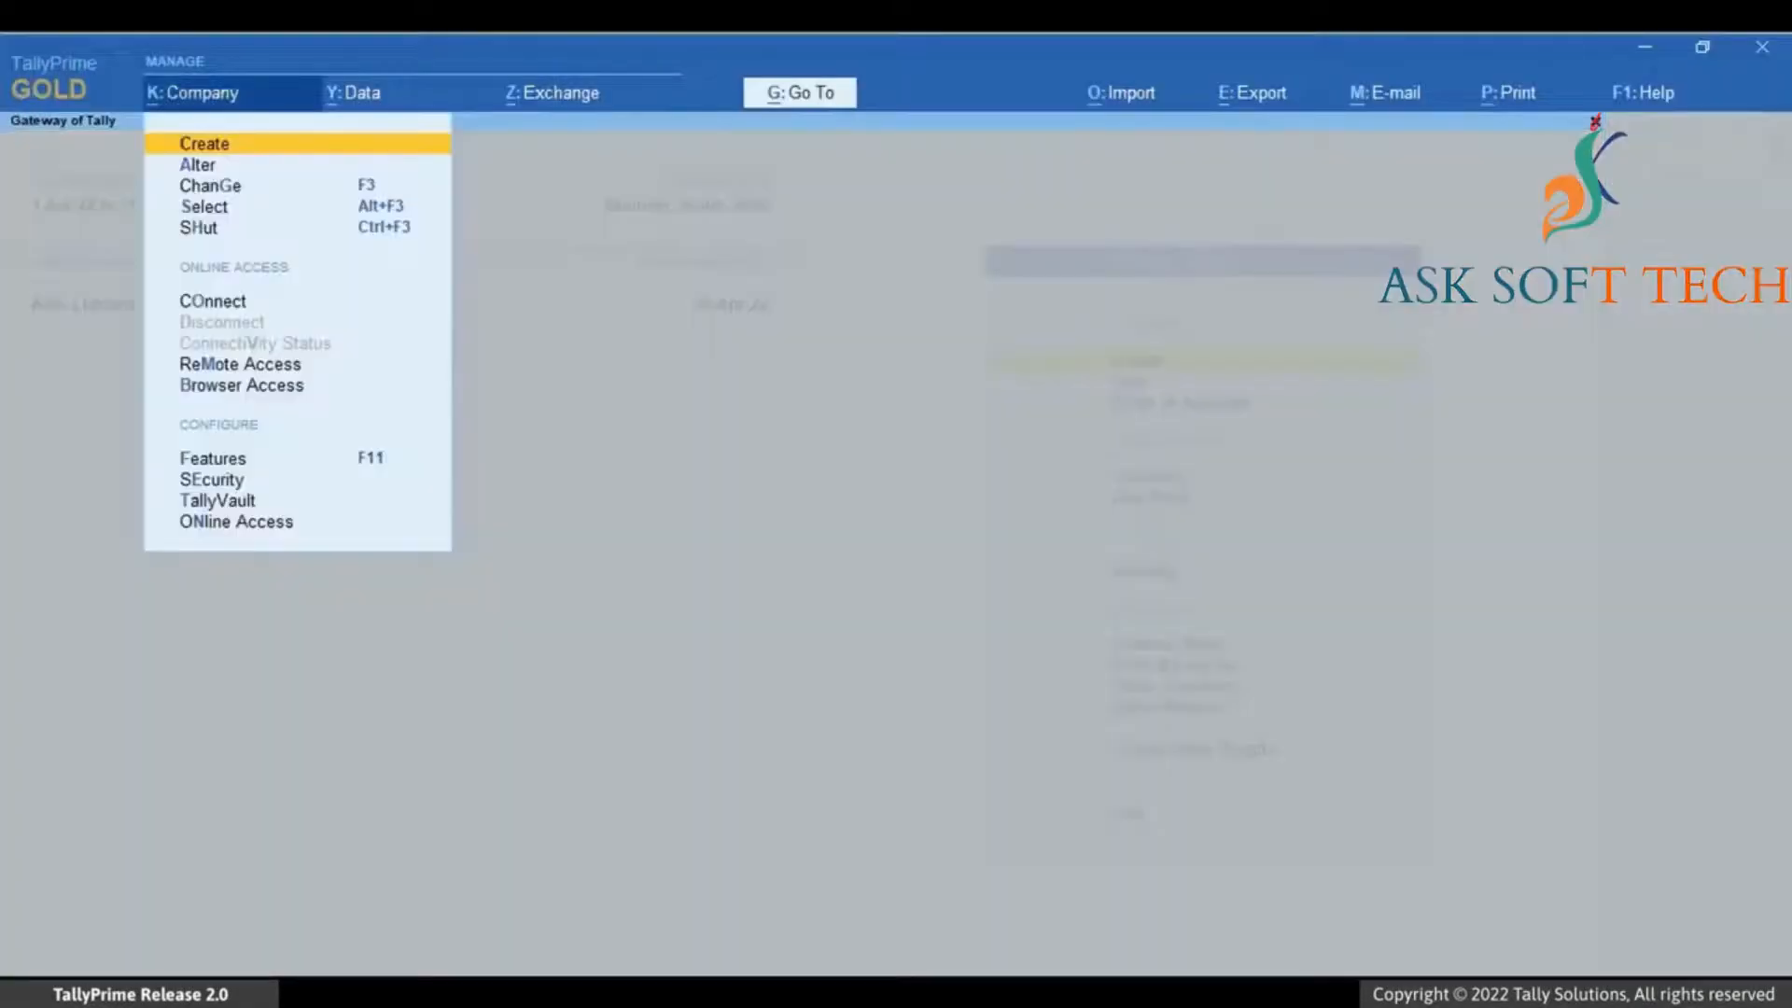
pyautogui.press('Down')
pyautogui.press('Down')
pyautogui.press('Down')
pyautogui.press('Down')
pyautogui.press('Return')
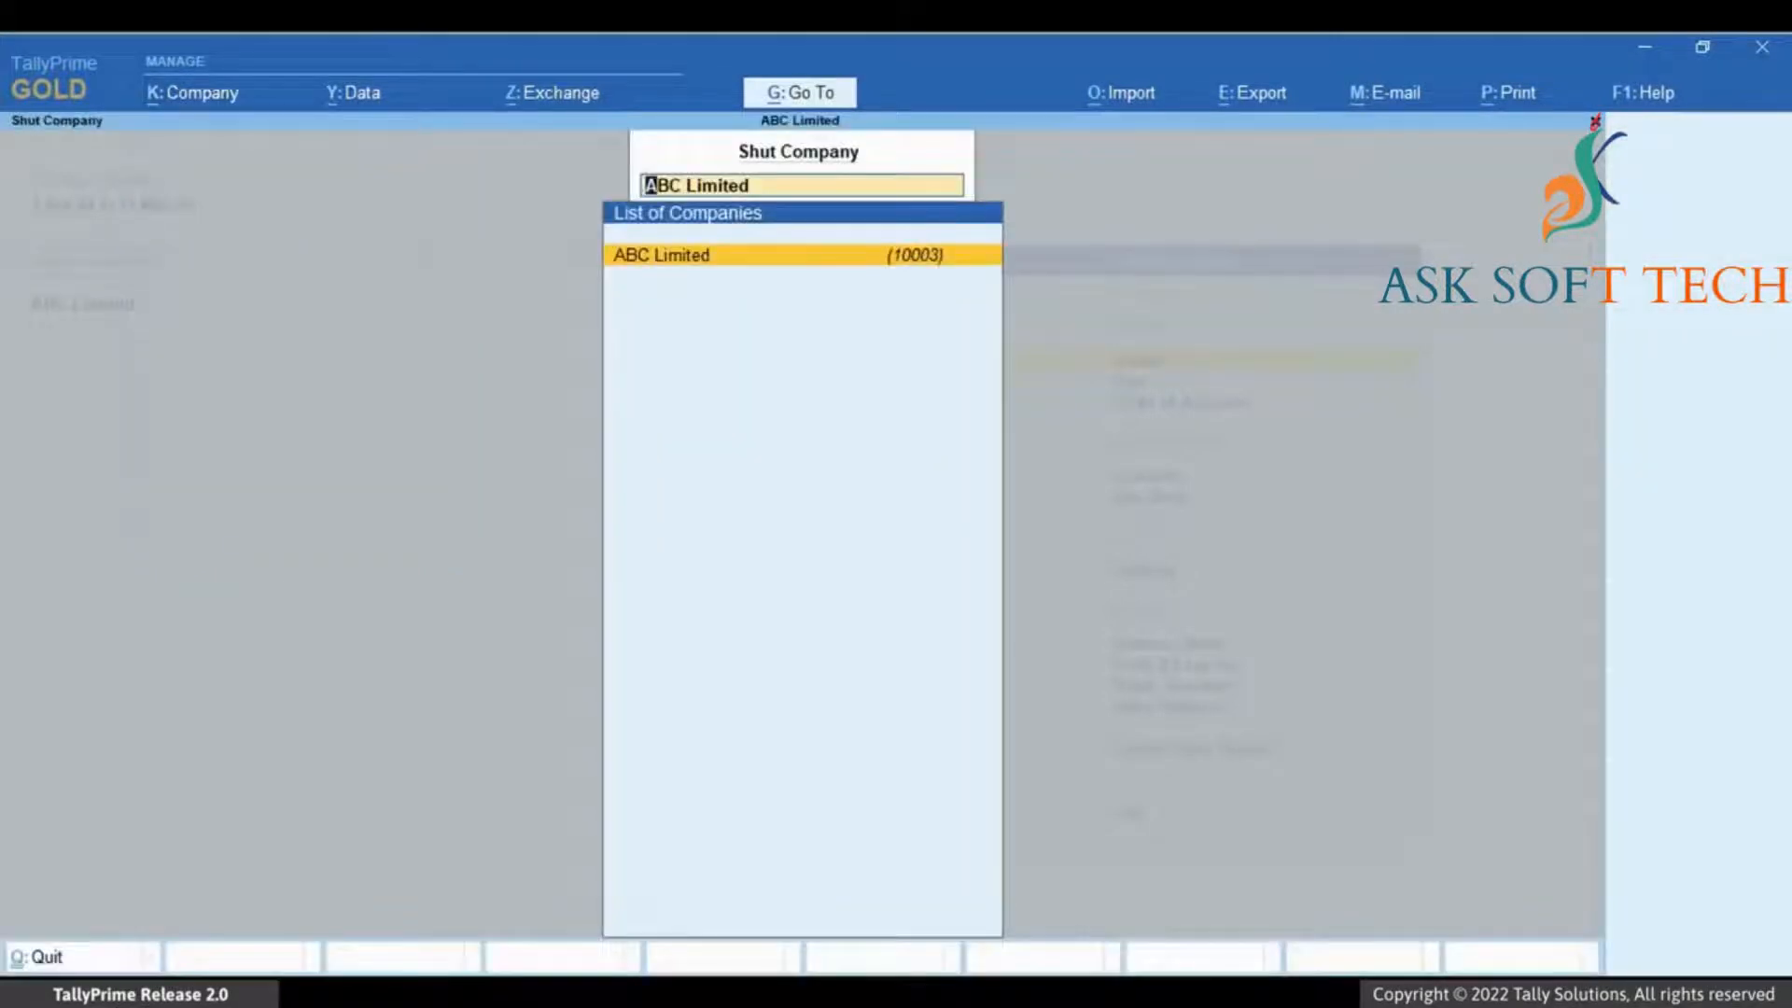
pyautogui.press('Return')
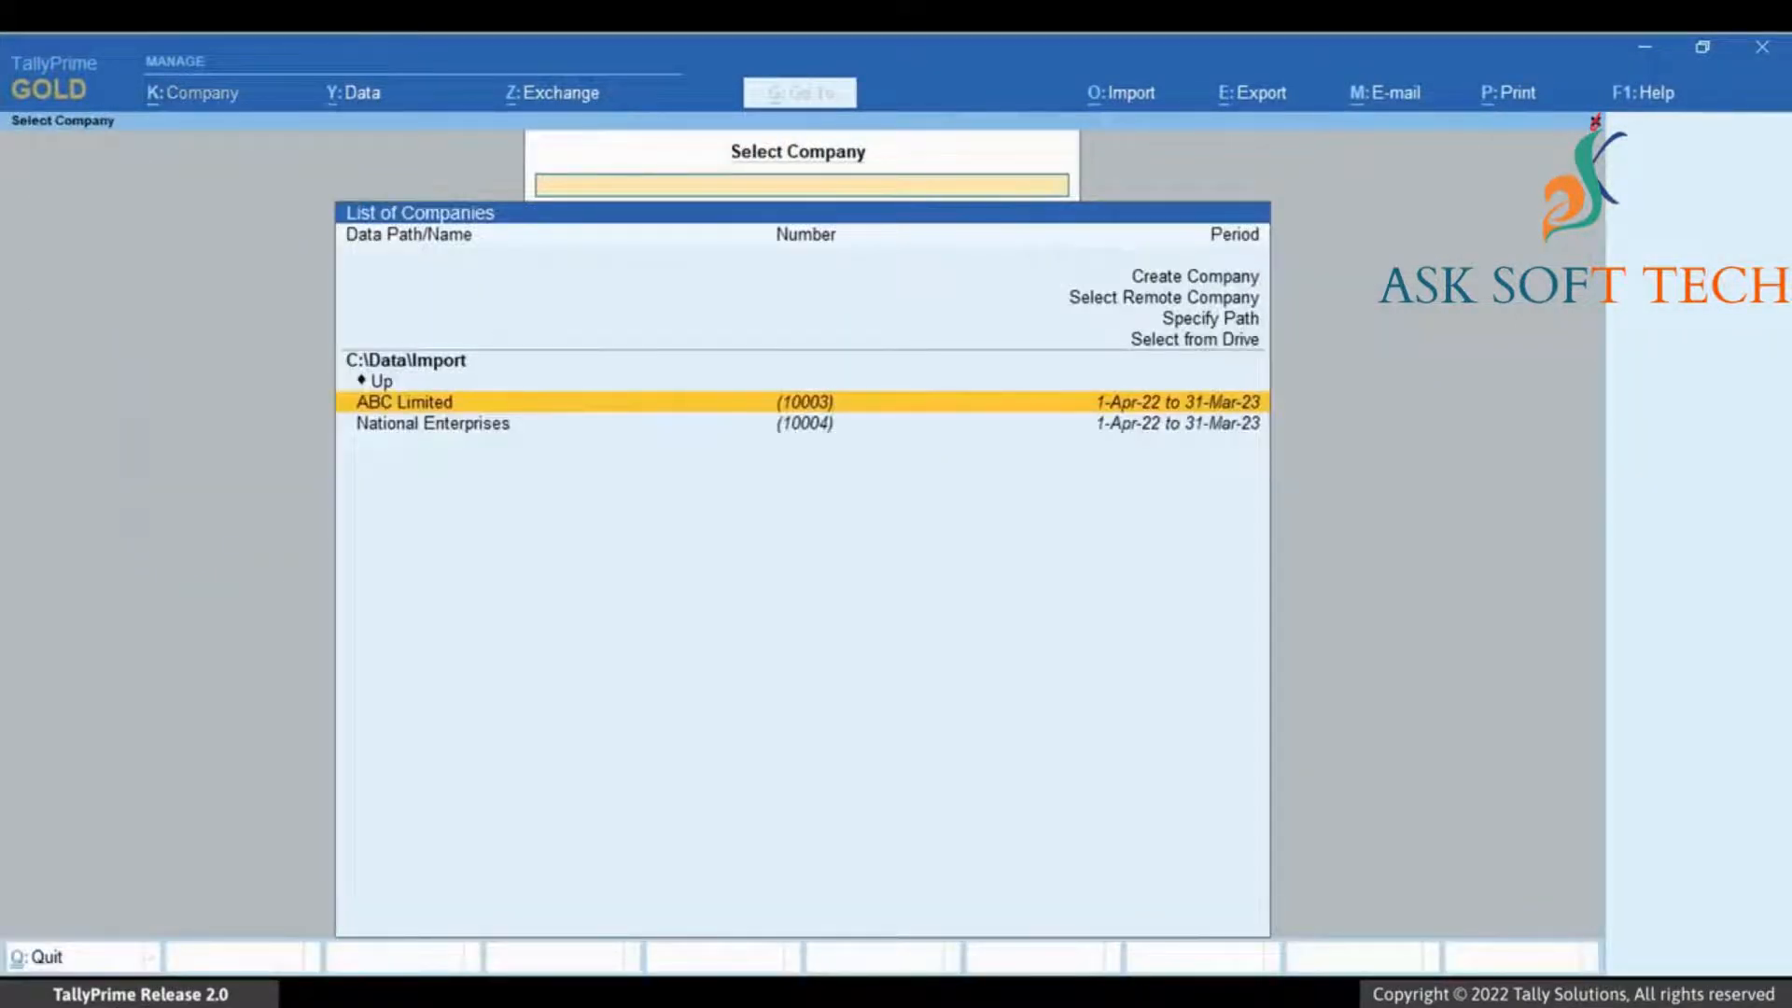
pyautogui.press('Down')
pyautogui.press('Return')
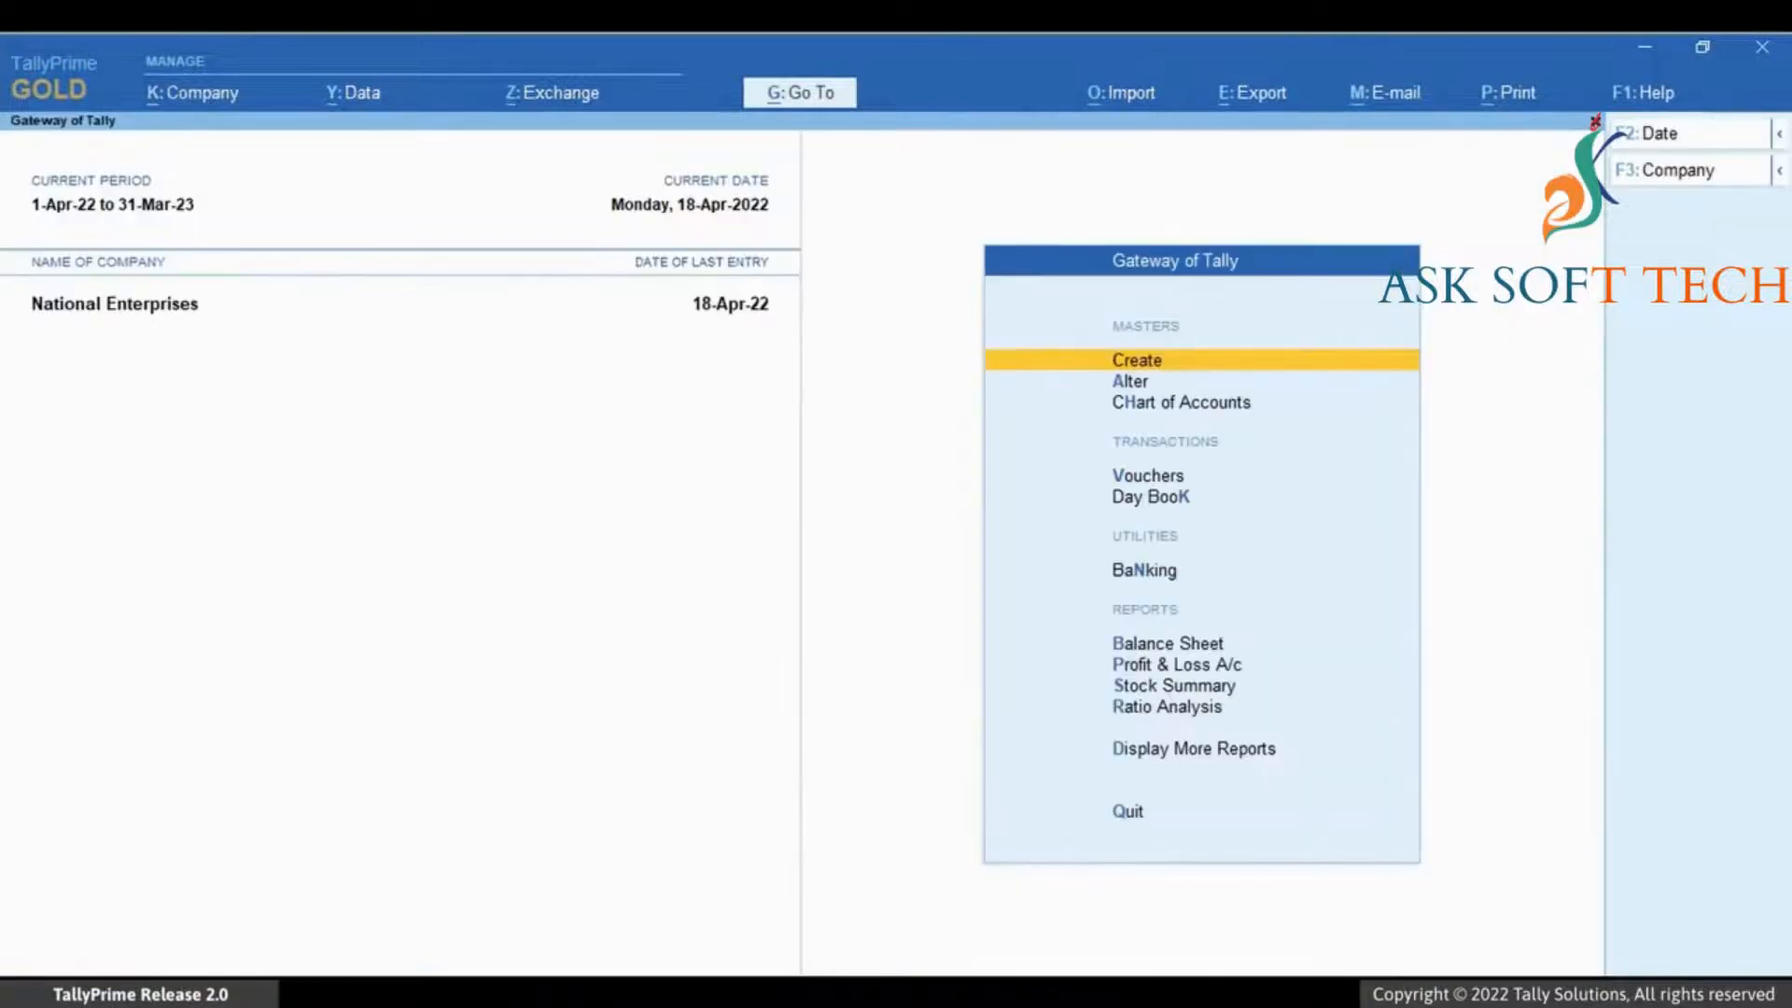
# - Open the Statistics report of National Enterprises, review the number of masters by type, and close it
pyautogui.hotkey('alt', 'g')
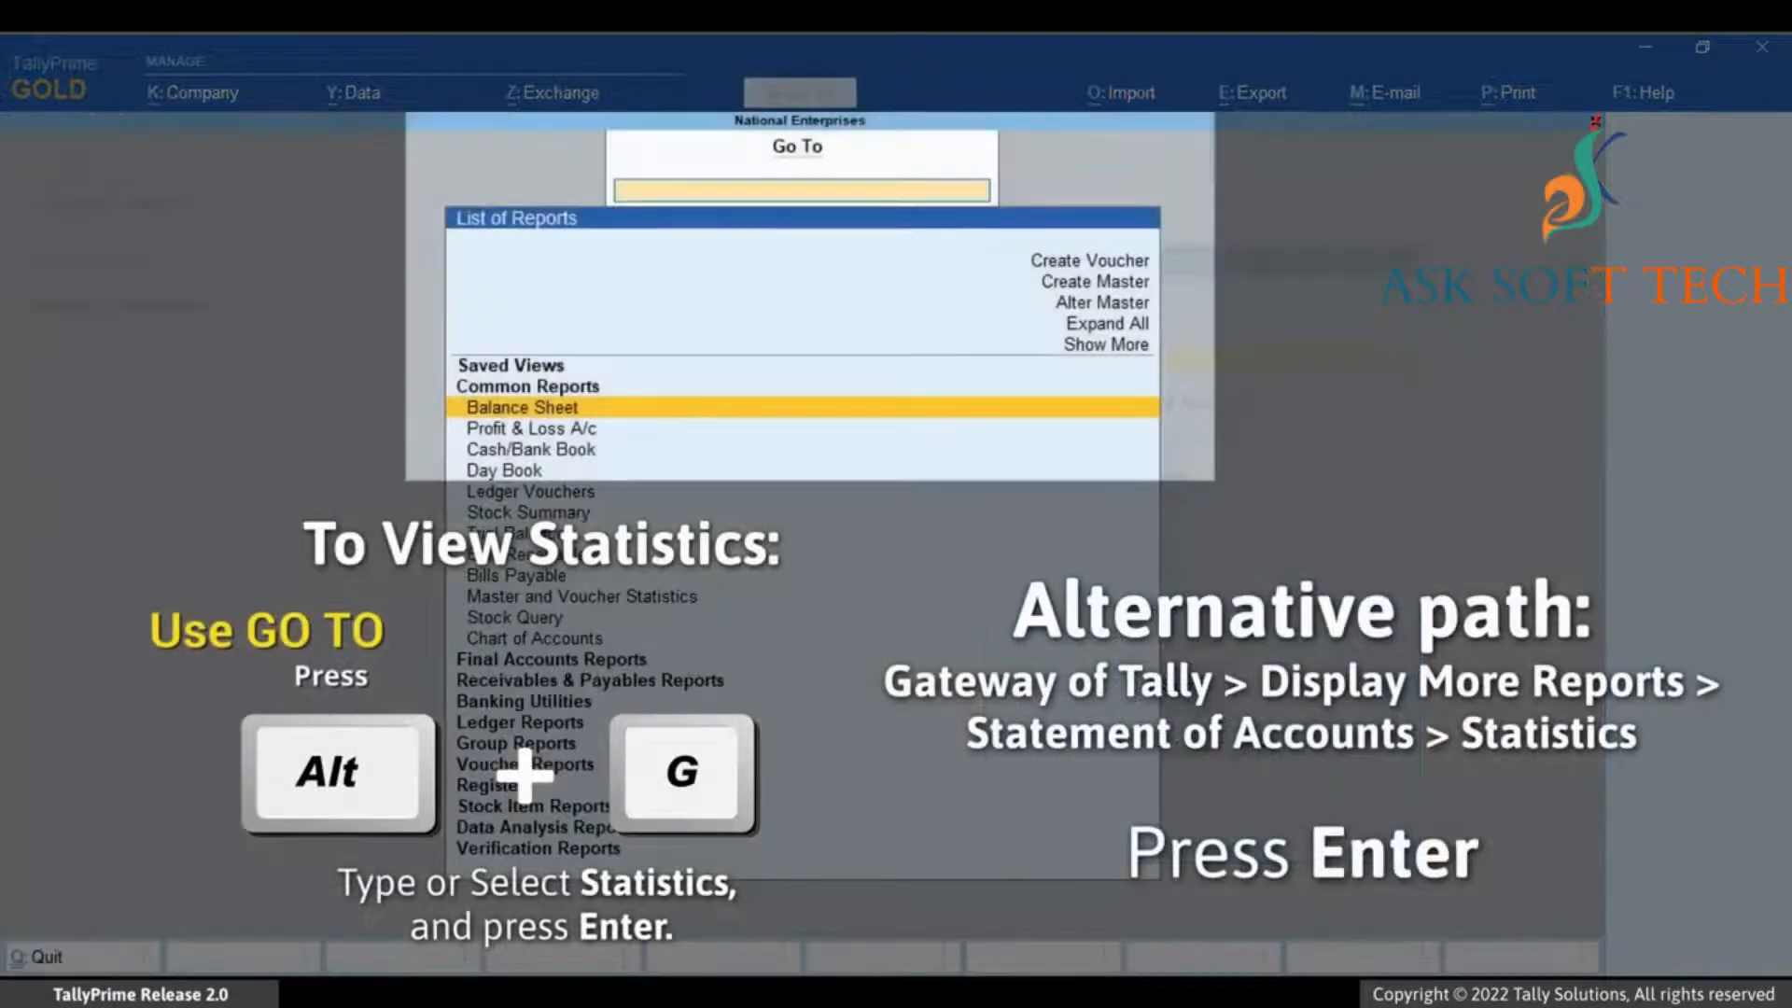
pyautogui.write('Sta')
pyautogui.press('Down')
pyautogui.press('Down')
pyautogui.press('Down')
pyautogui.press('Down')
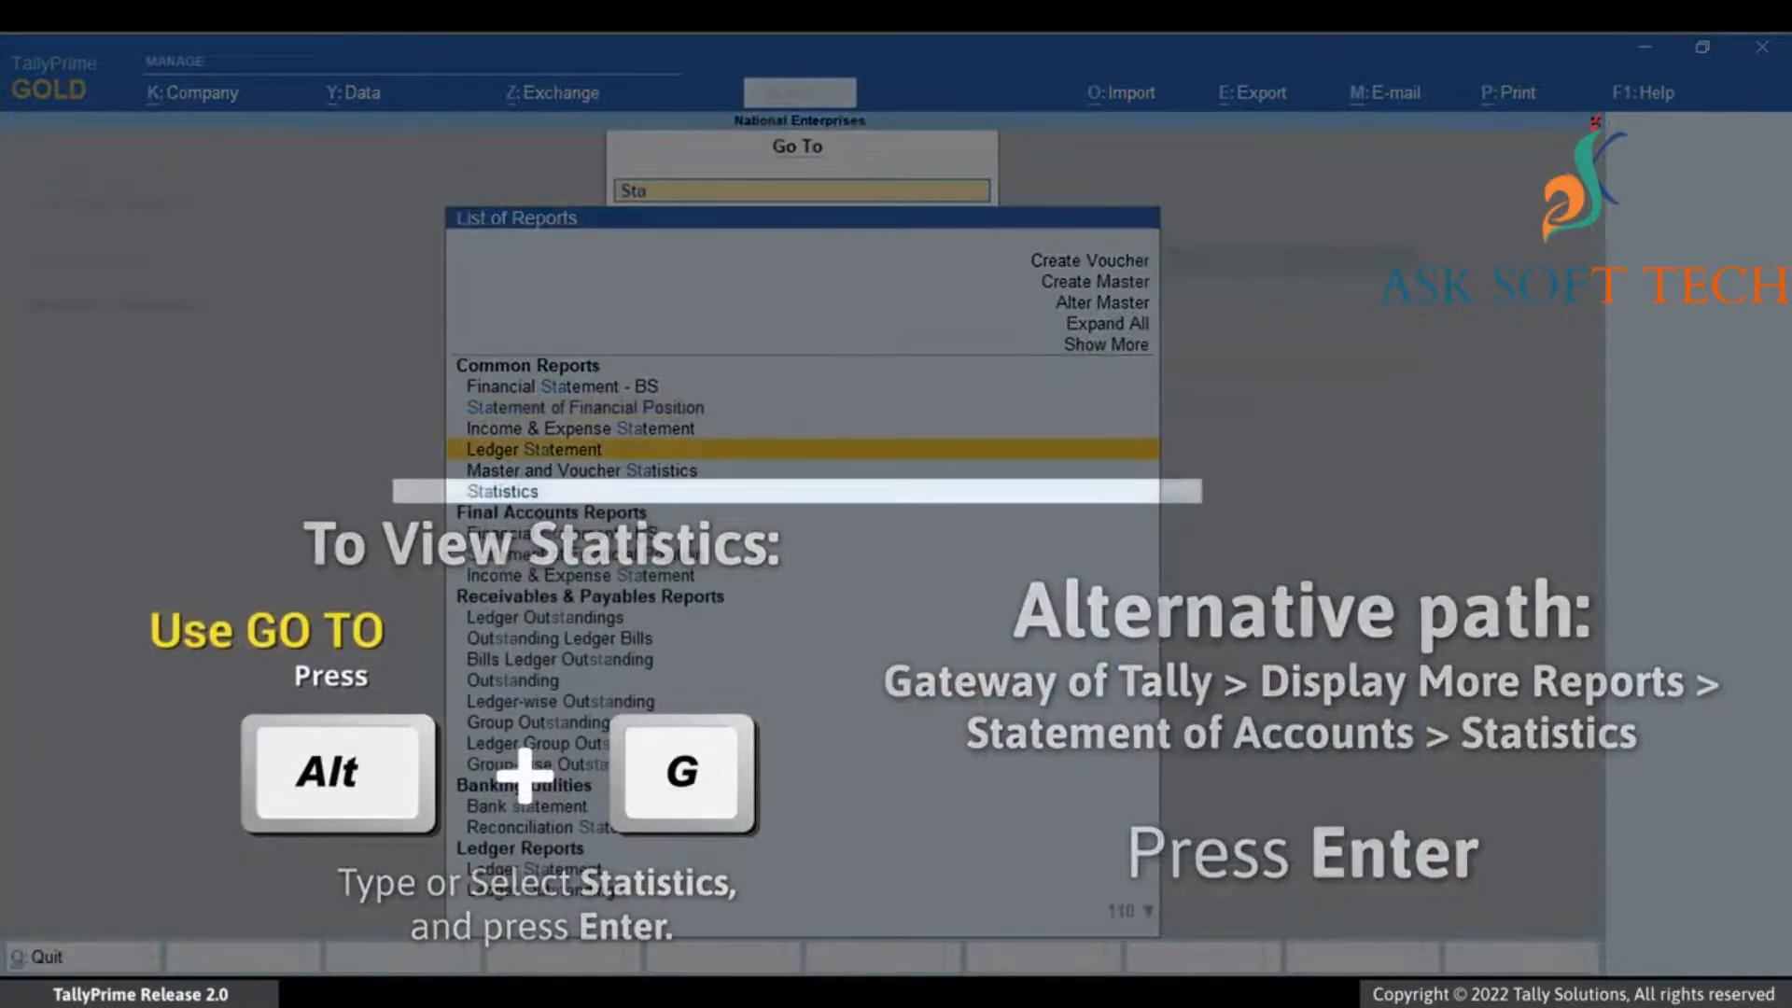
pyautogui.press('Return')
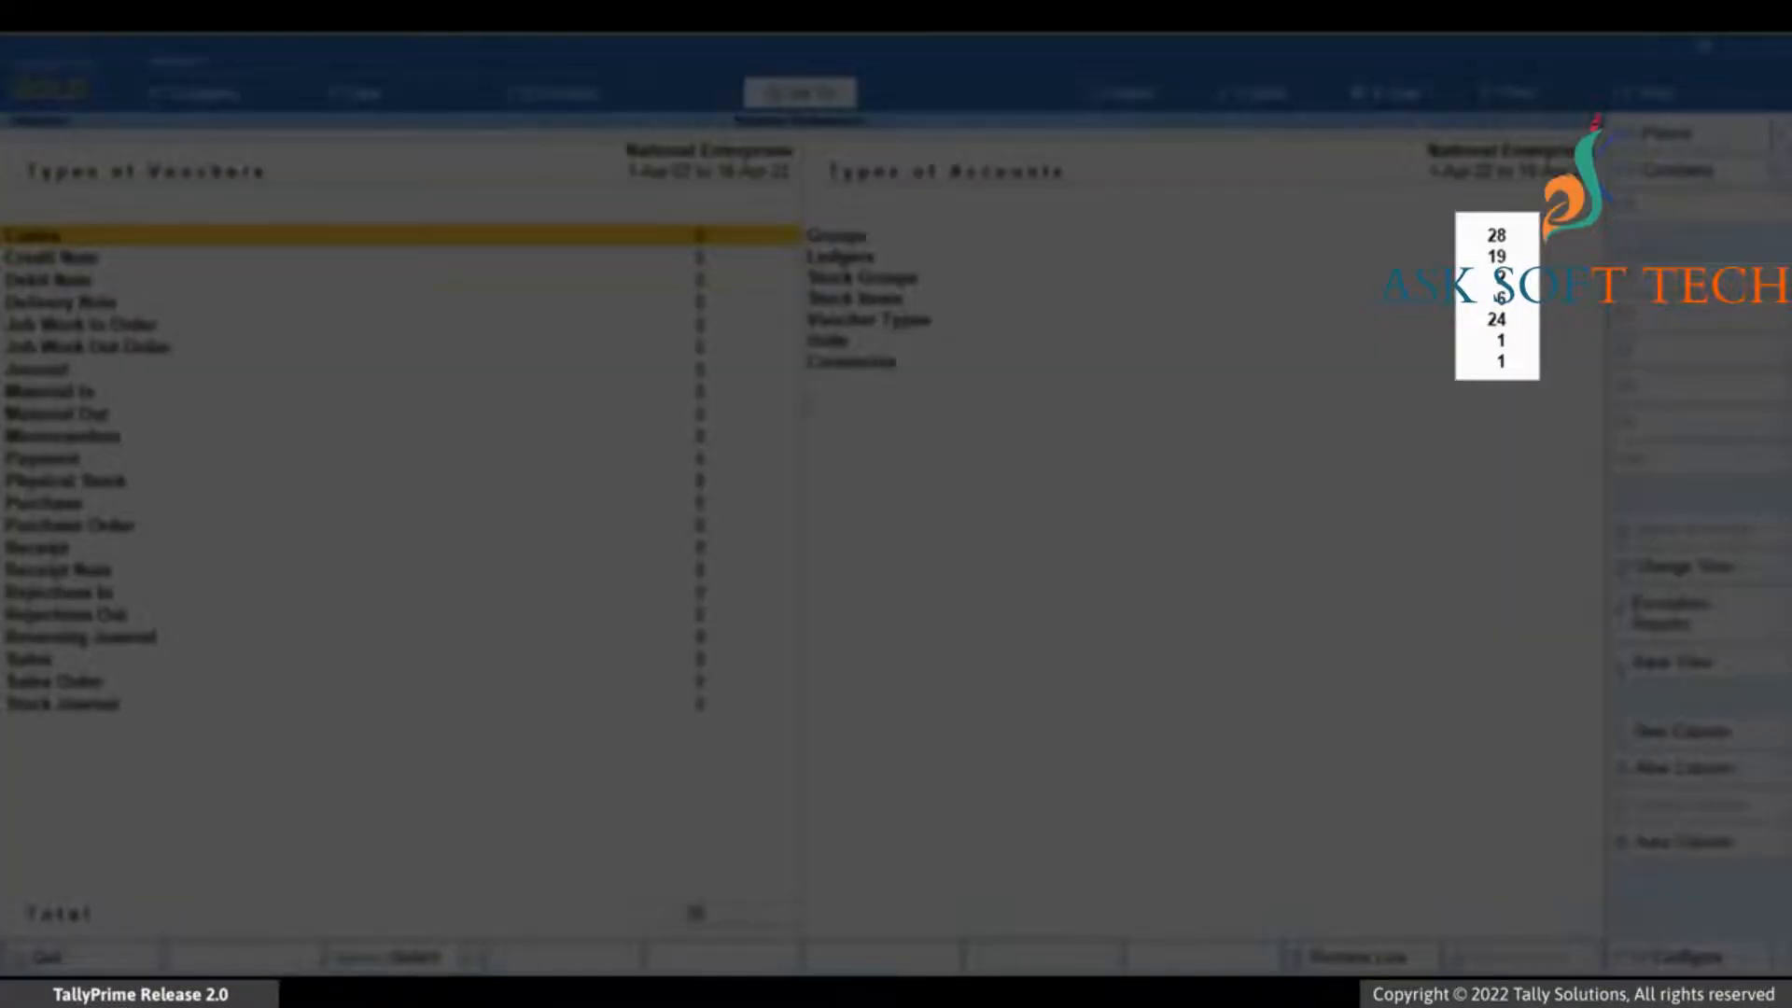
pyautogui.press('Escape')
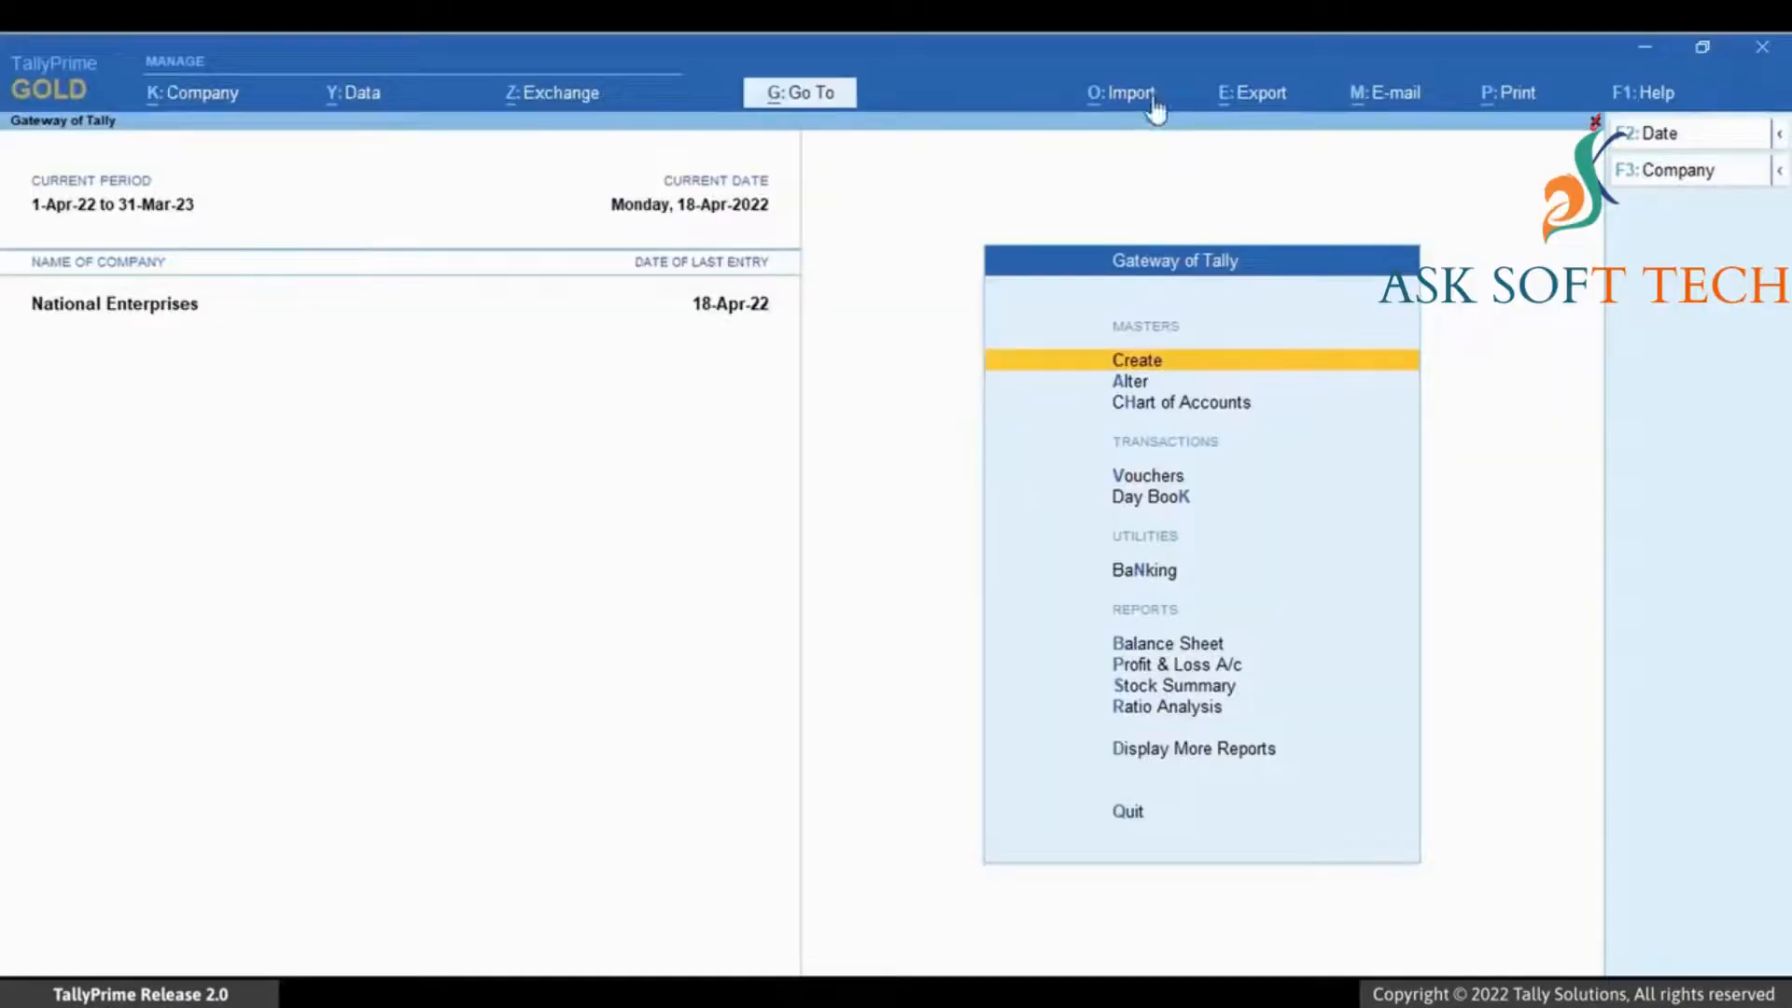
# - Start importing masters into National Enterprises and specify D:\export as the import file path
pyautogui.click(1155, 103)
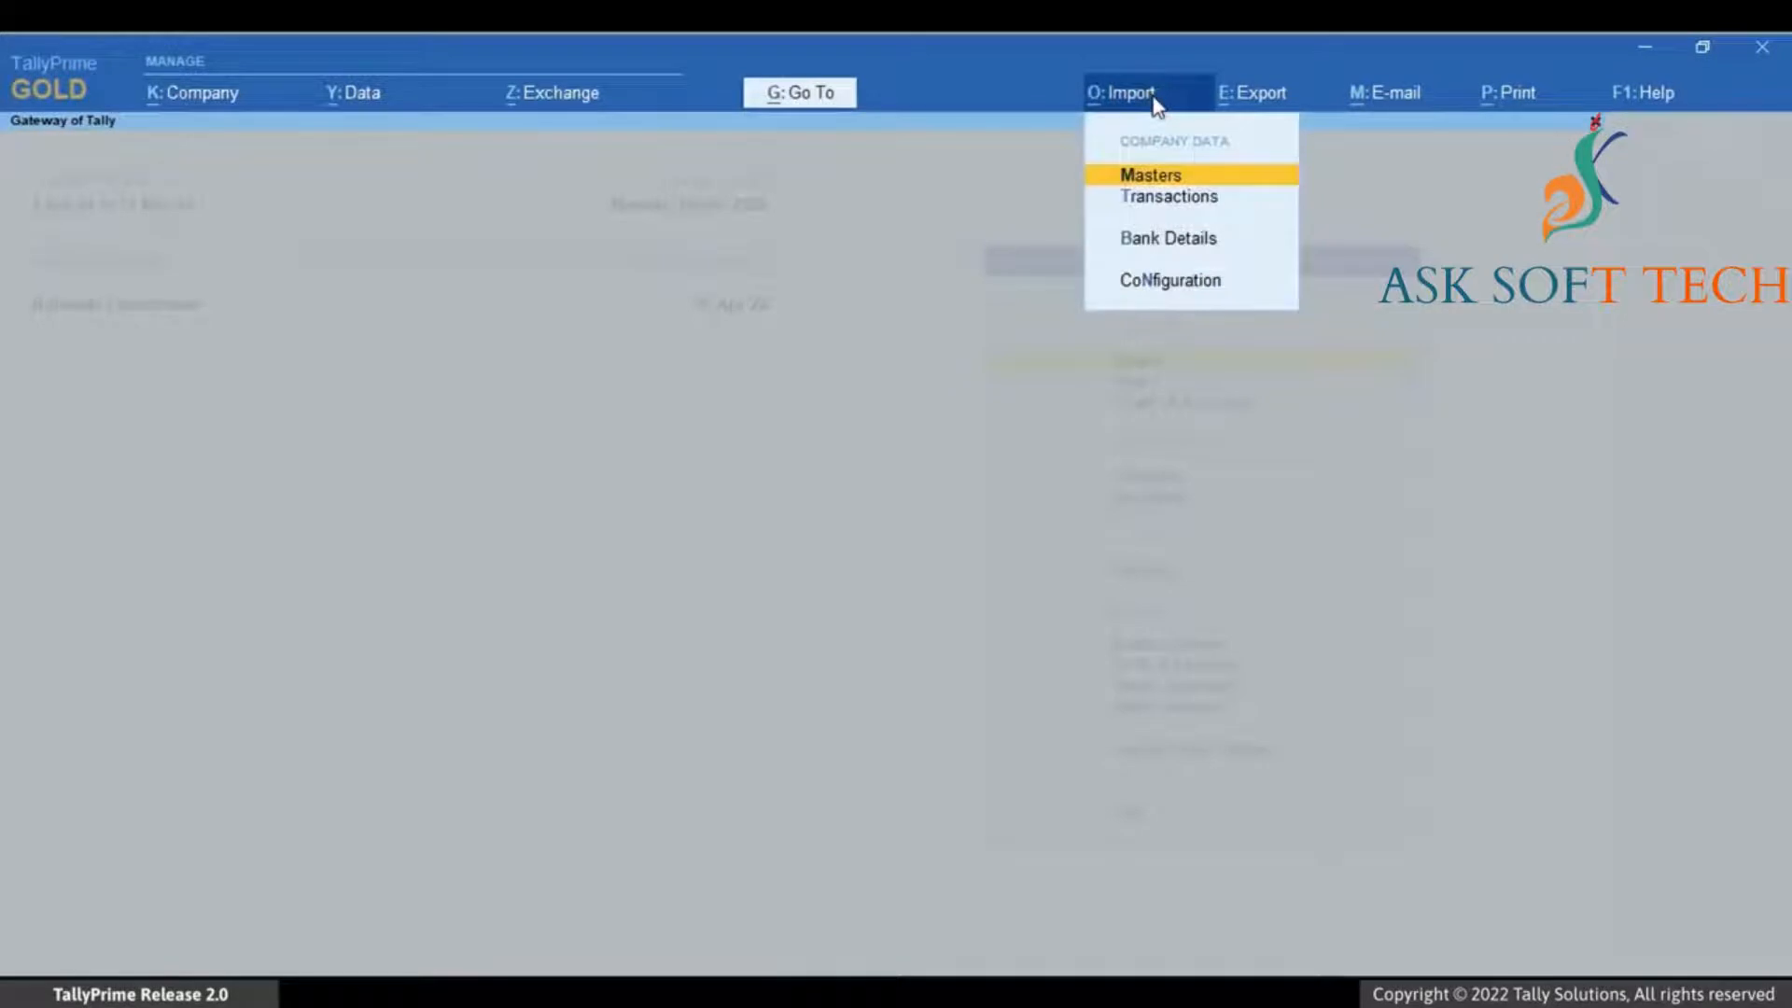
pyautogui.click(1225, 175)
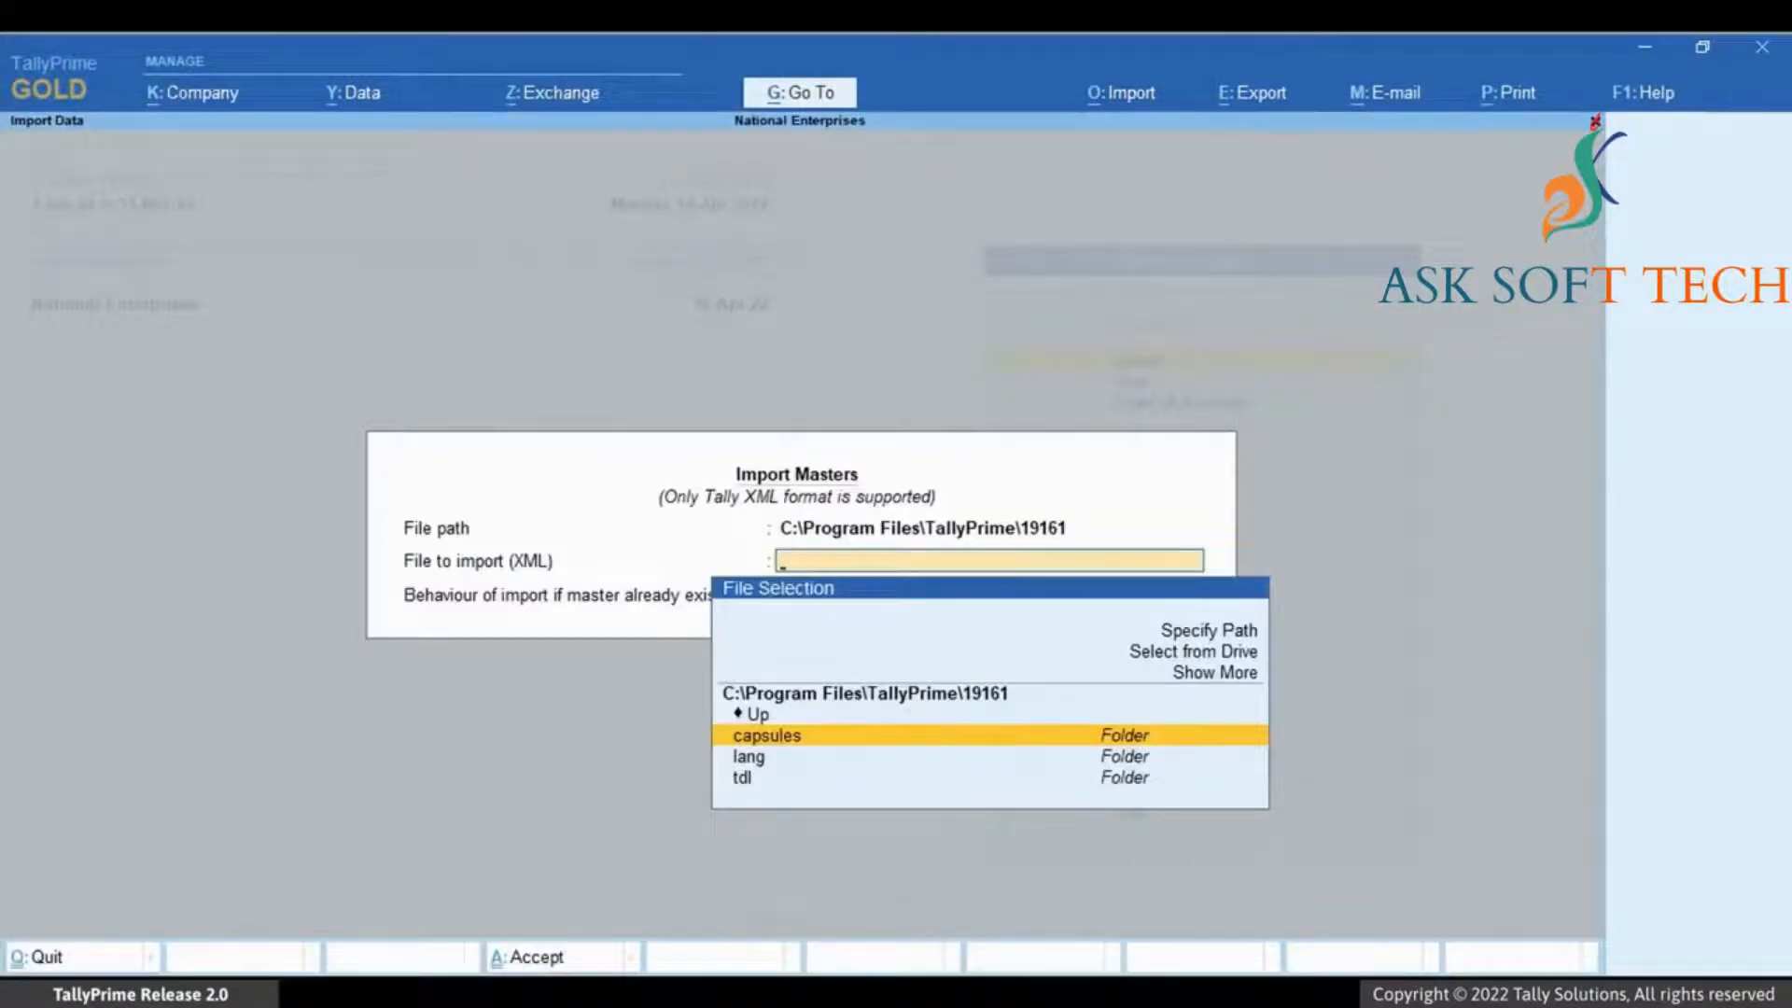
pyautogui.press('Up')
pyautogui.press('Up')
pyautogui.press('Up')
pyautogui.press('Up')
pyautogui.press('Up')
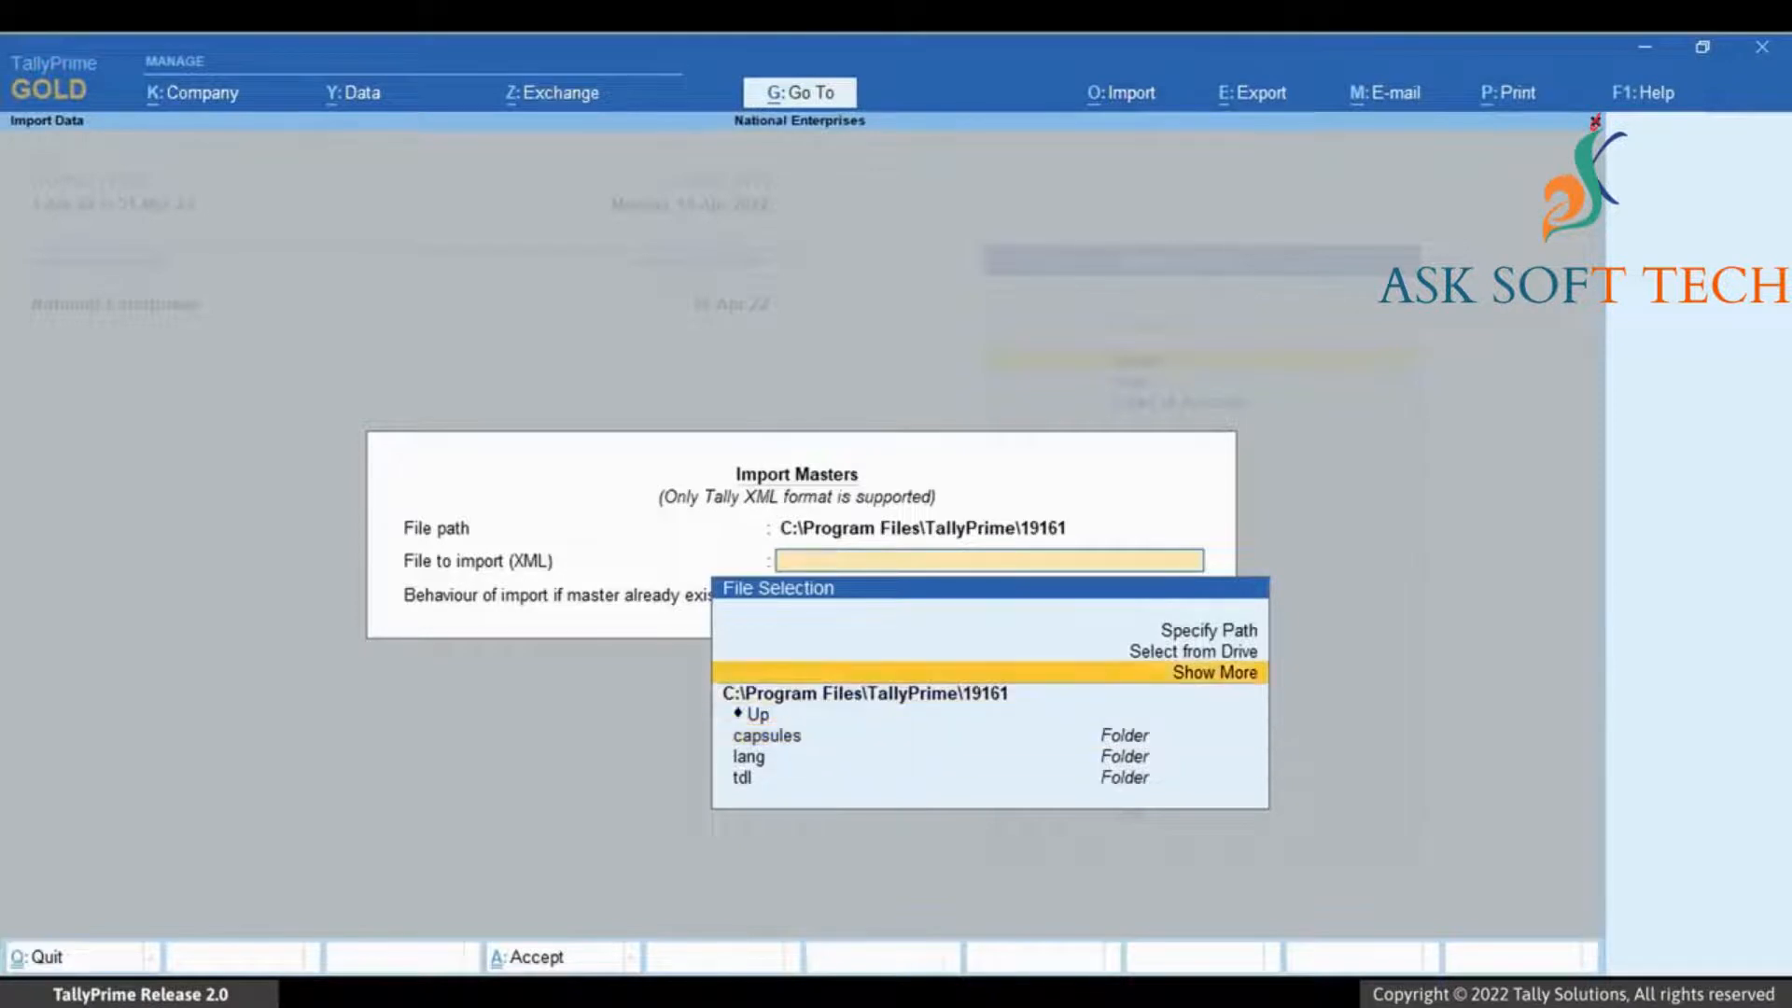
pyautogui.press('Return')
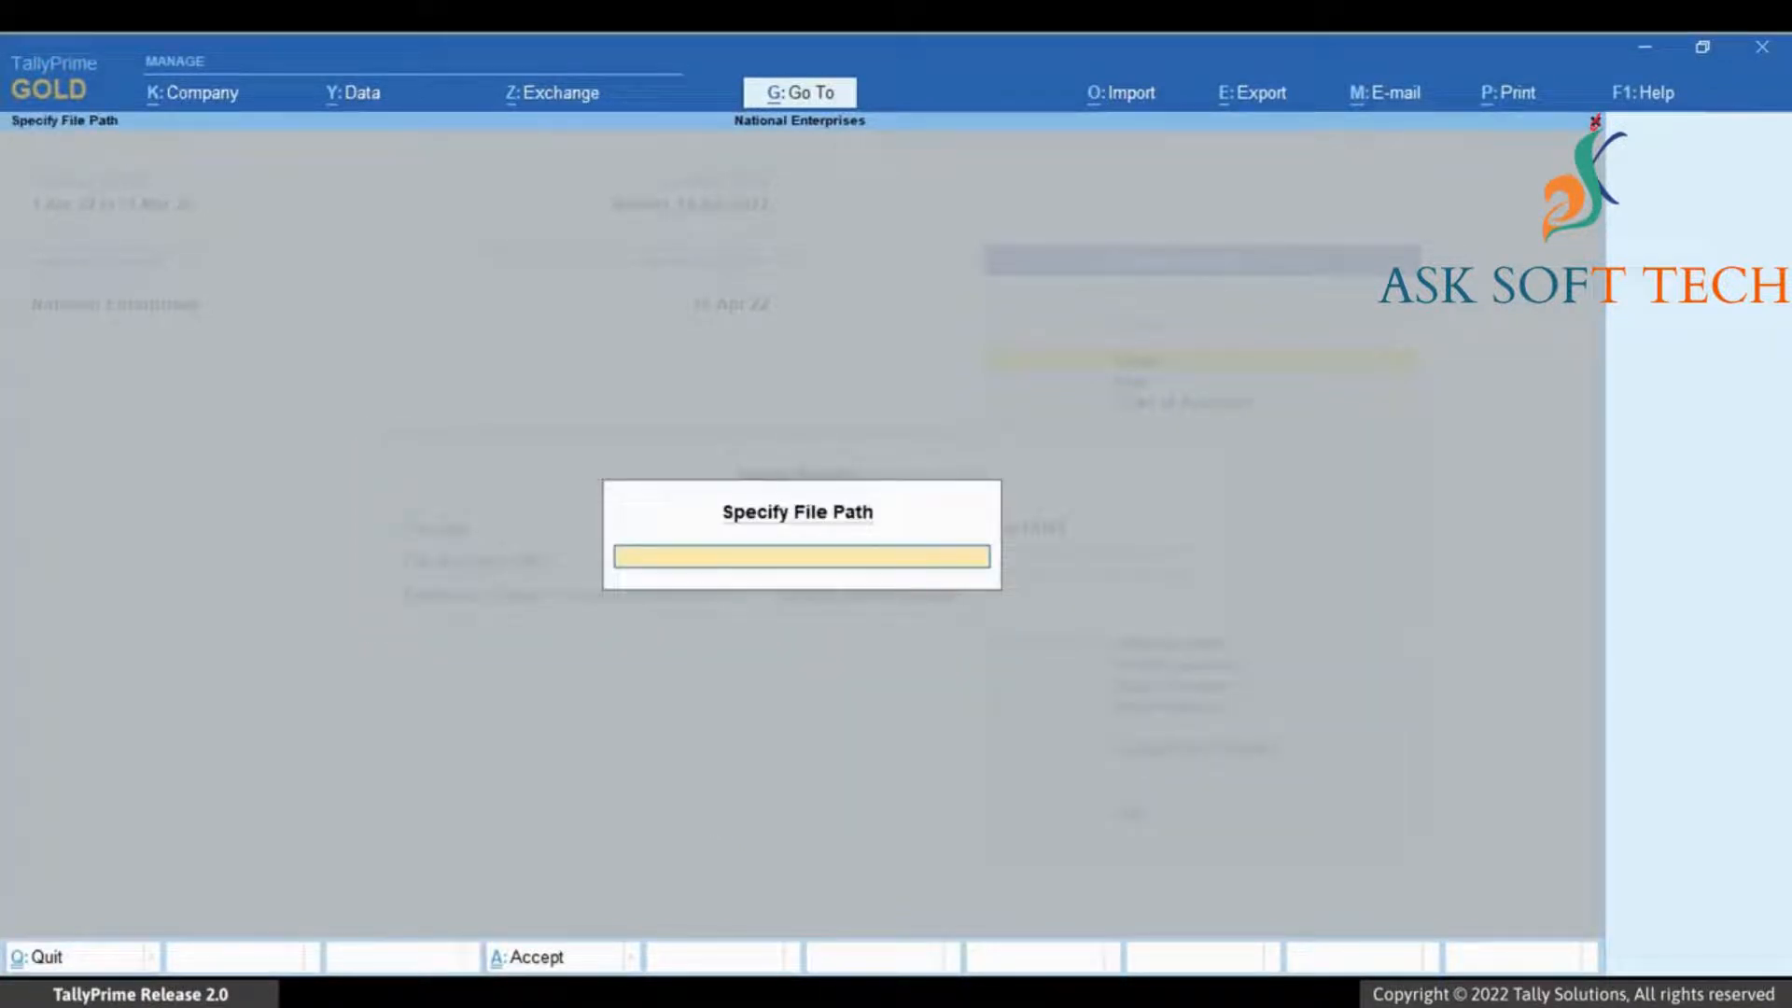
pyautogui.write('D:\\export')
pyautogui.press('Return')
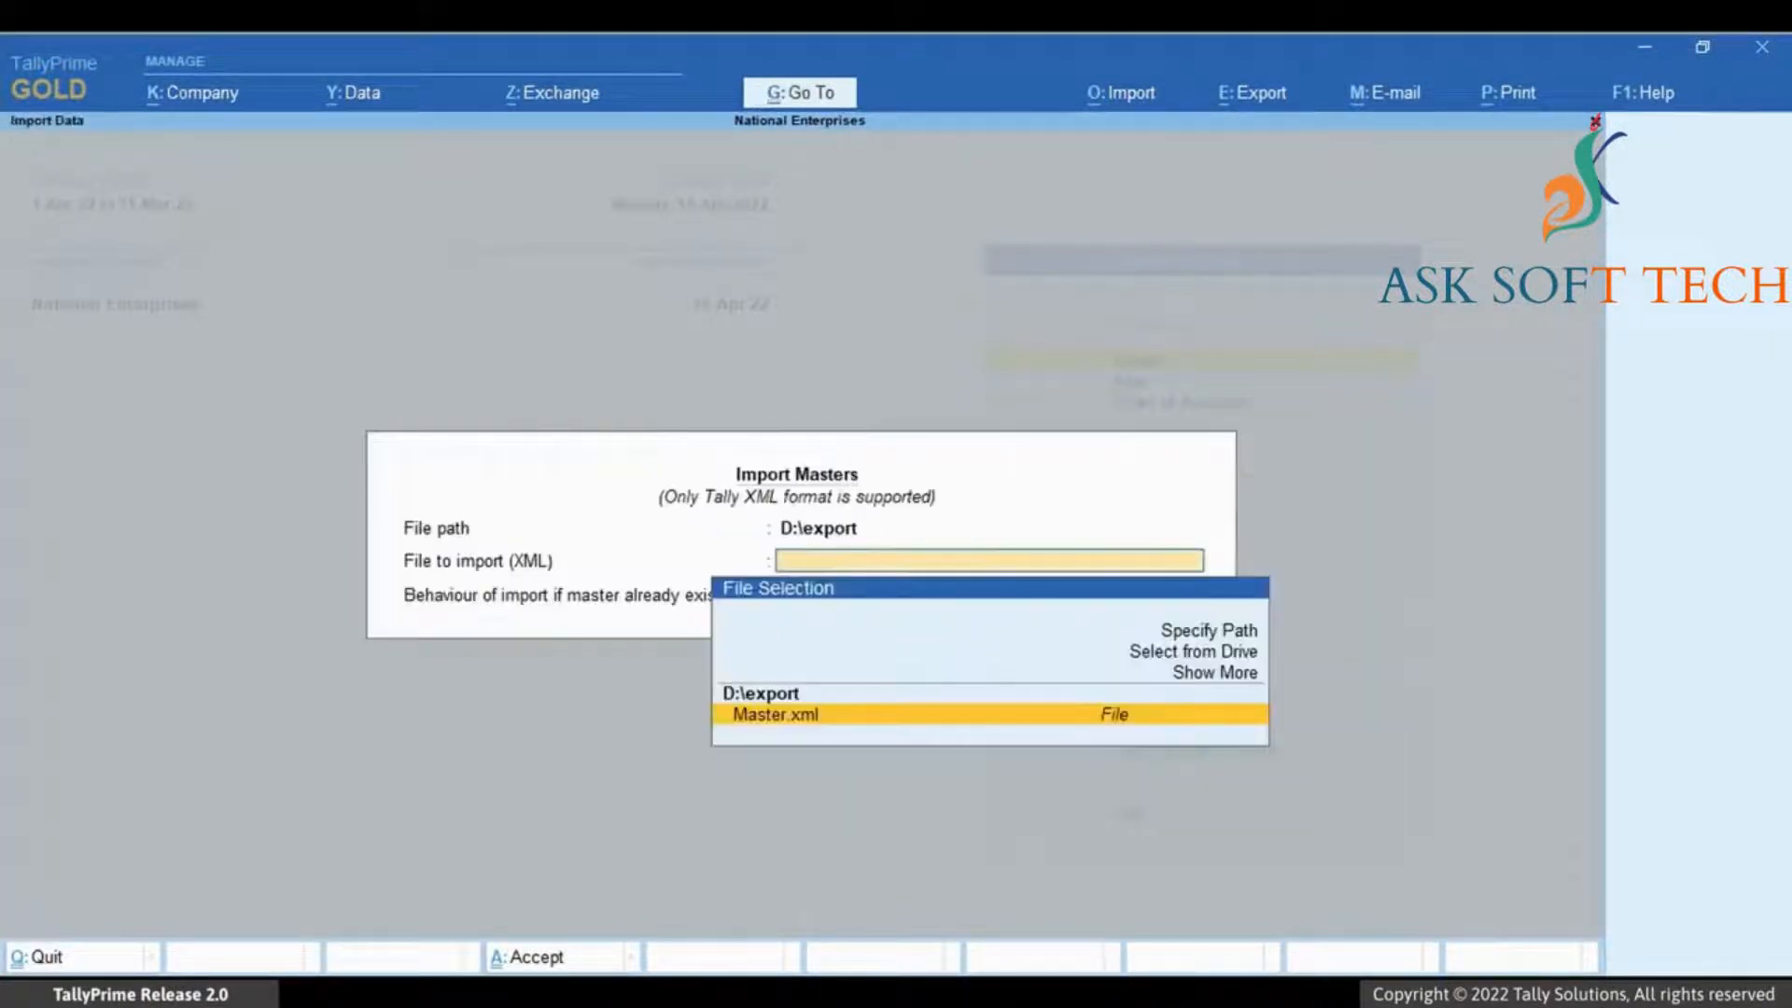
# - Import the masters from Master.xml, ignoring duplicates for masters that already exist
pyautogui.press('Return')
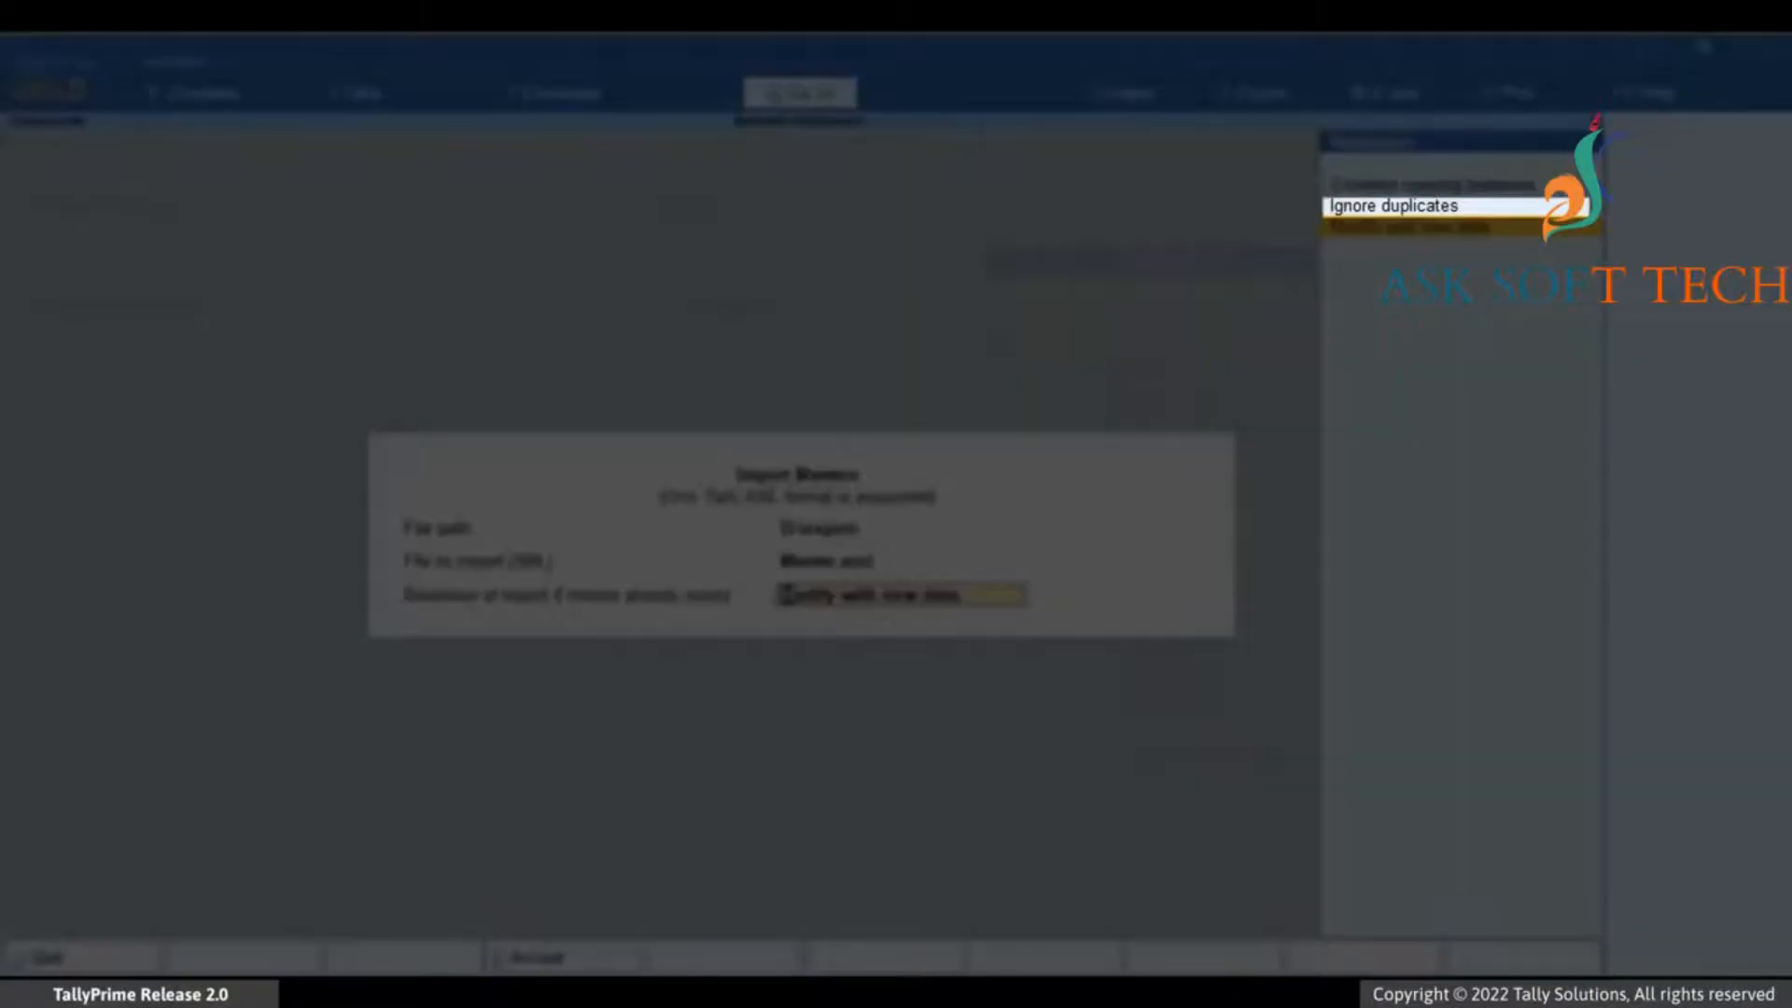
pyautogui.press('Up')
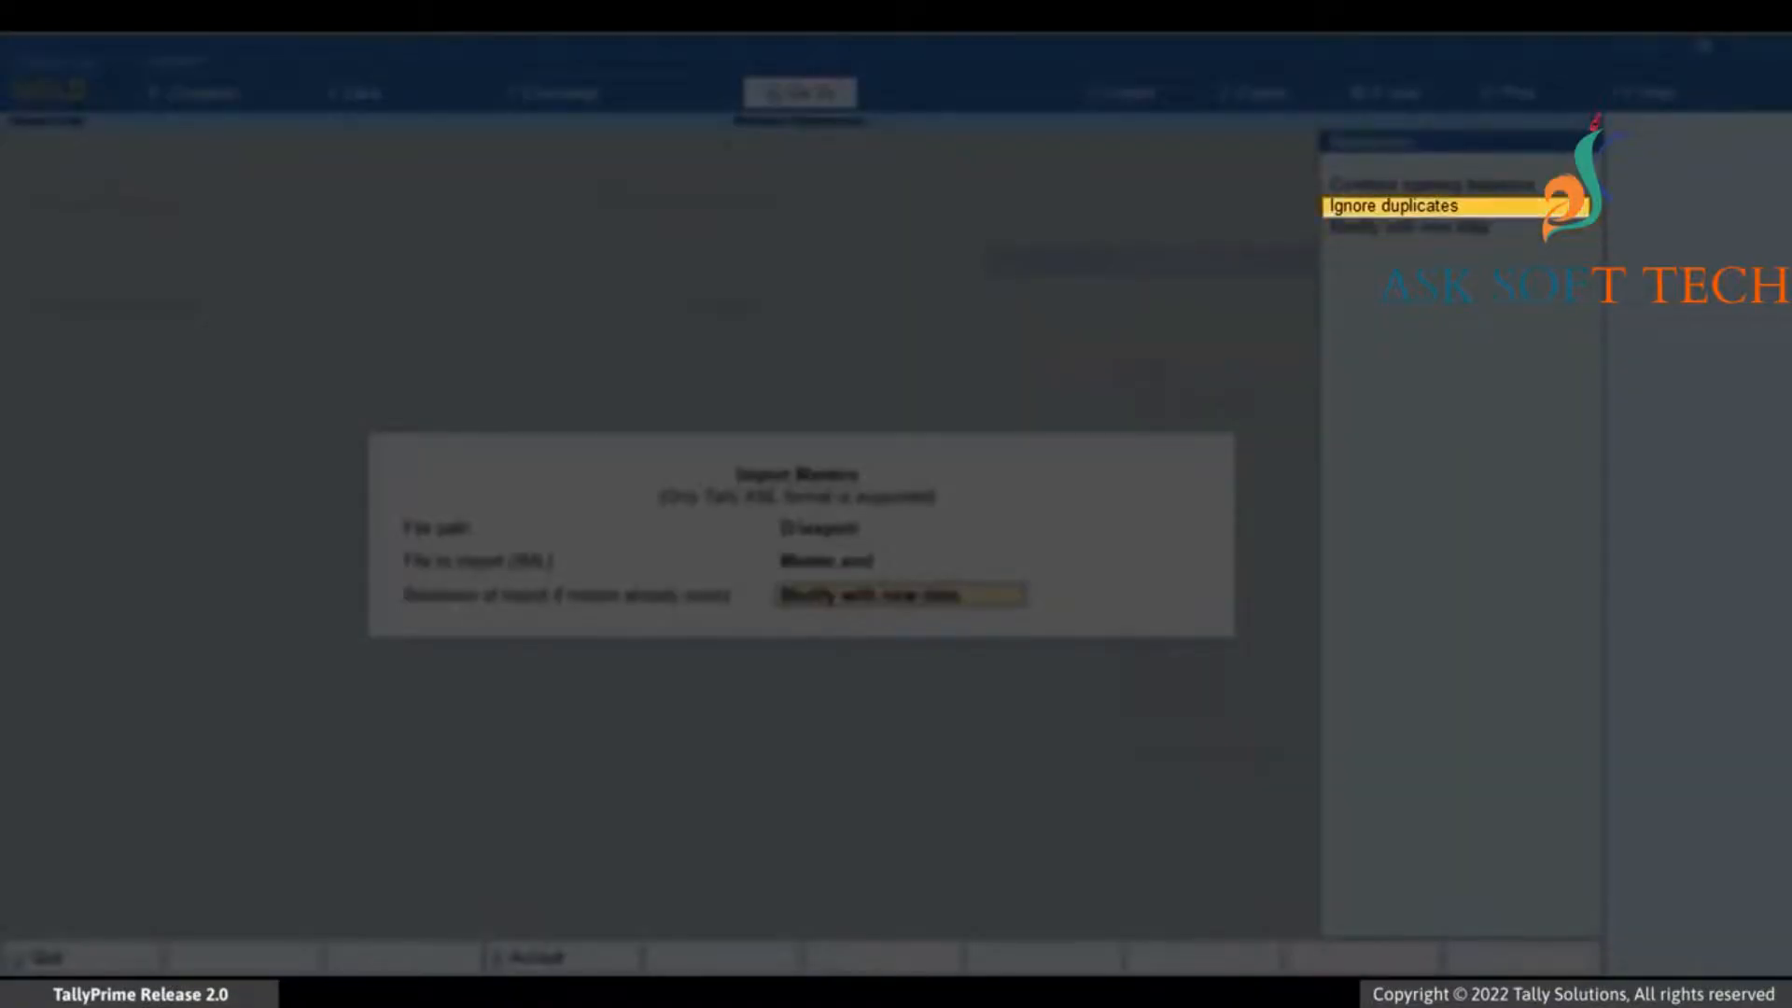
pyautogui.press('Return')
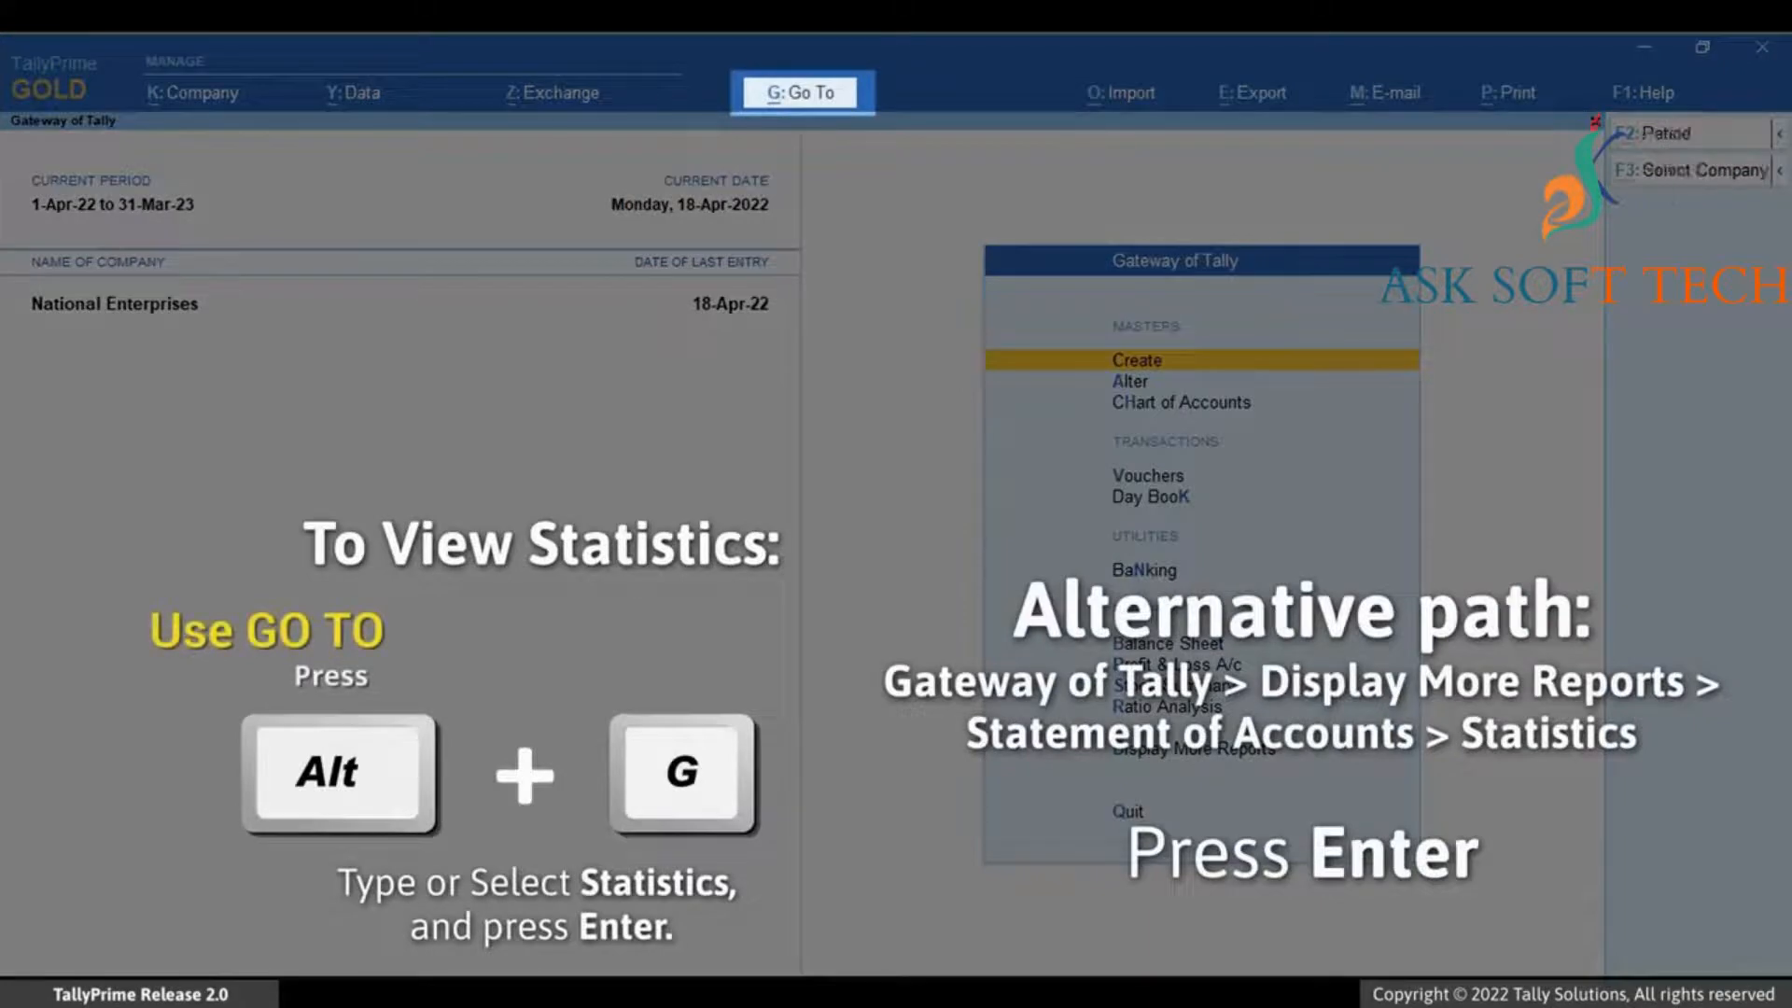
# - Open the Statistics report of National Enterprises to check the masters after the import
pyautogui.hotkey('alt', 'g')
pyautogui.write('Sta')
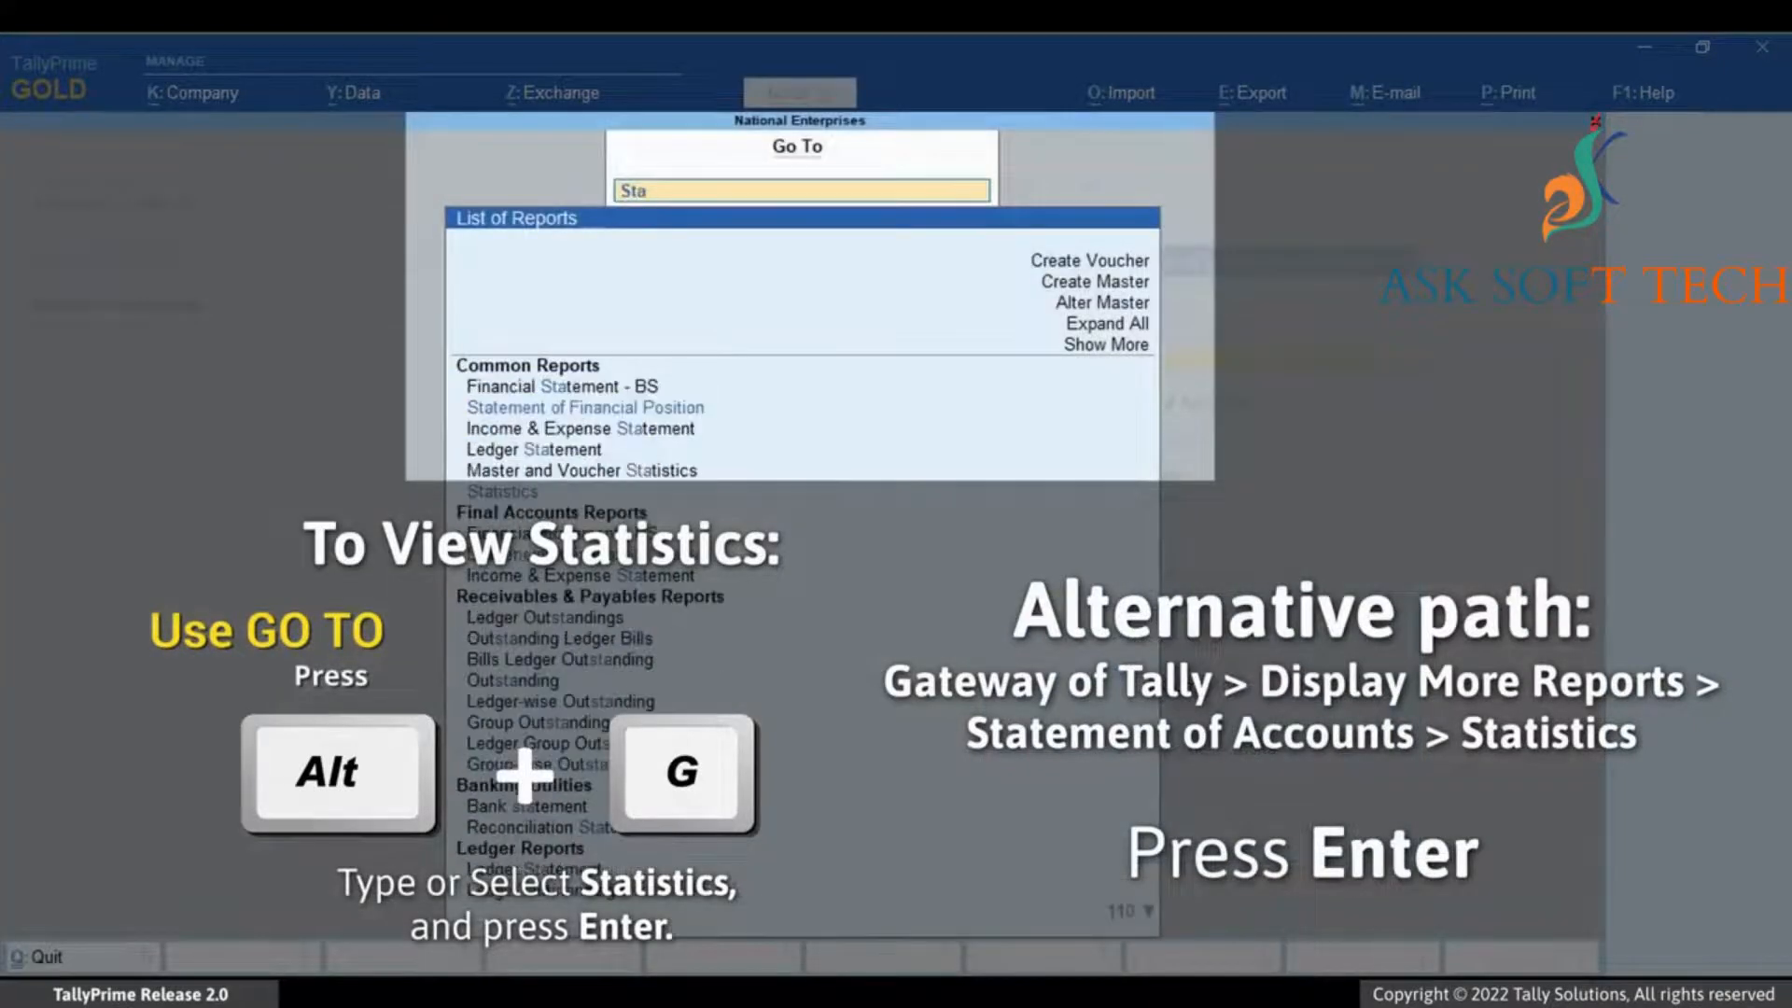
pyautogui.press('Down')
pyautogui.press('Down')
pyautogui.press('Down')
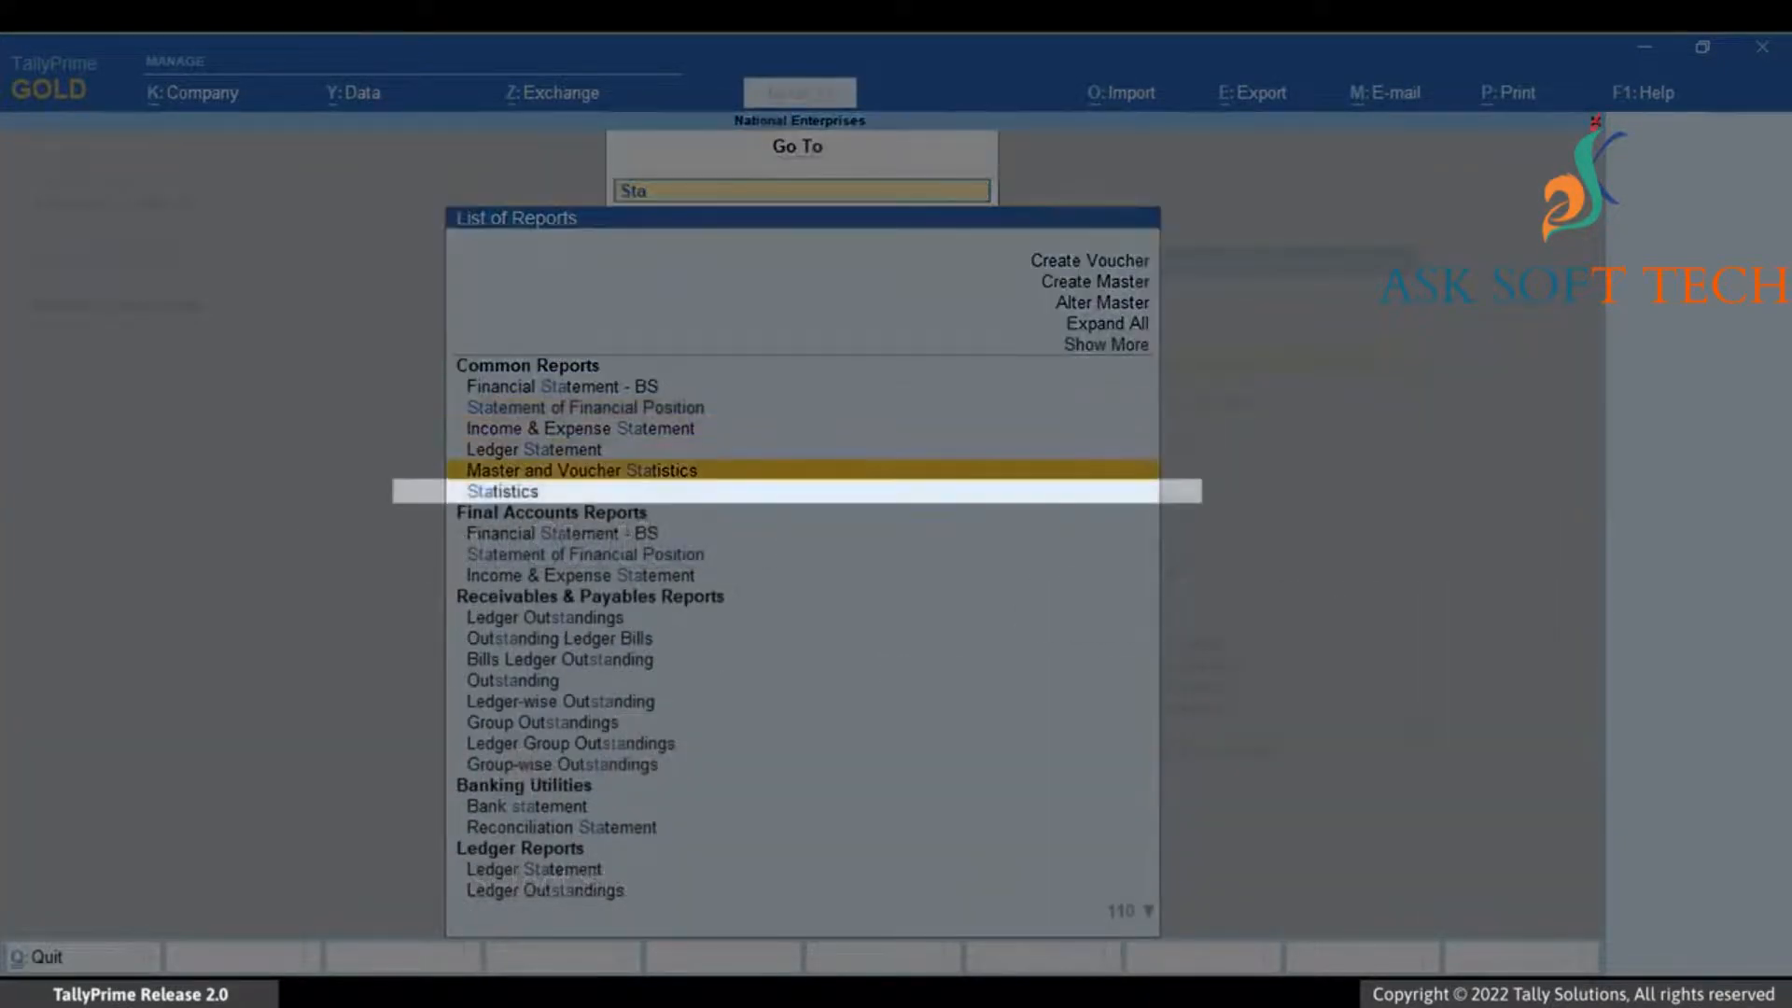
pyautogui.press('Return')
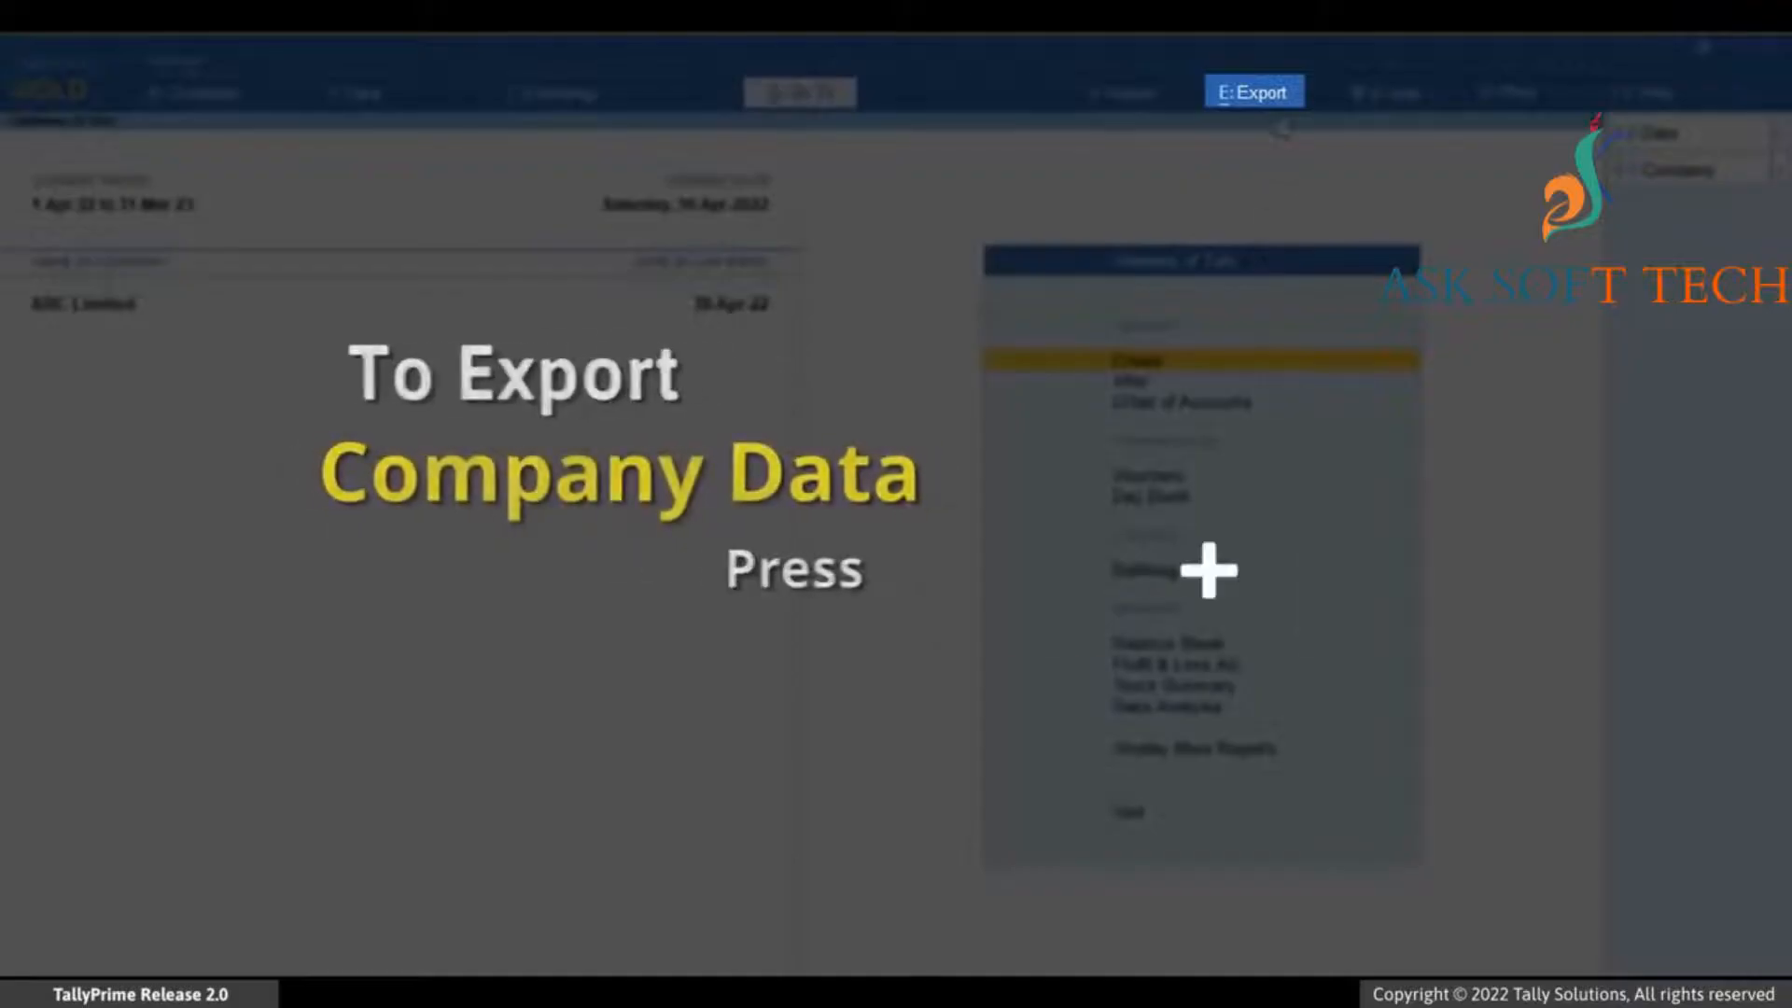
# - Start exporting the transactions of ABC Limited and restrict the type of voucher entries to Accounting Entries Only
pyautogui.click(1281, 98)
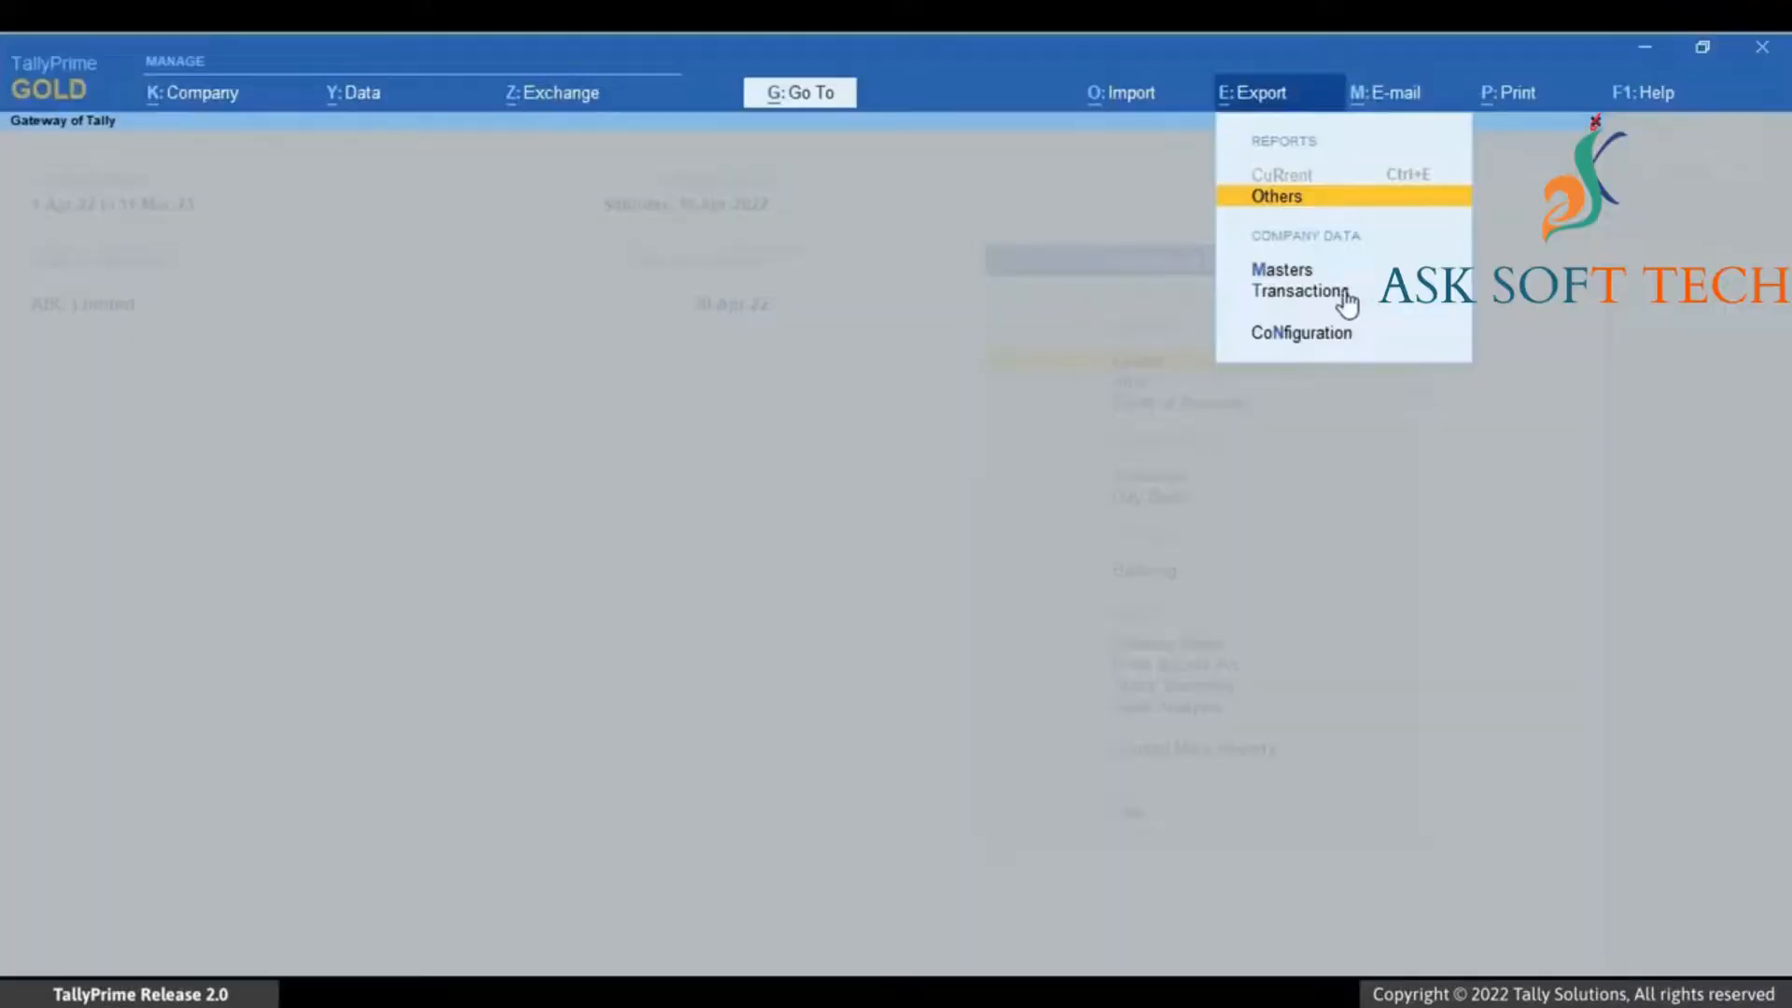
pyautogui.click(1344, 295)
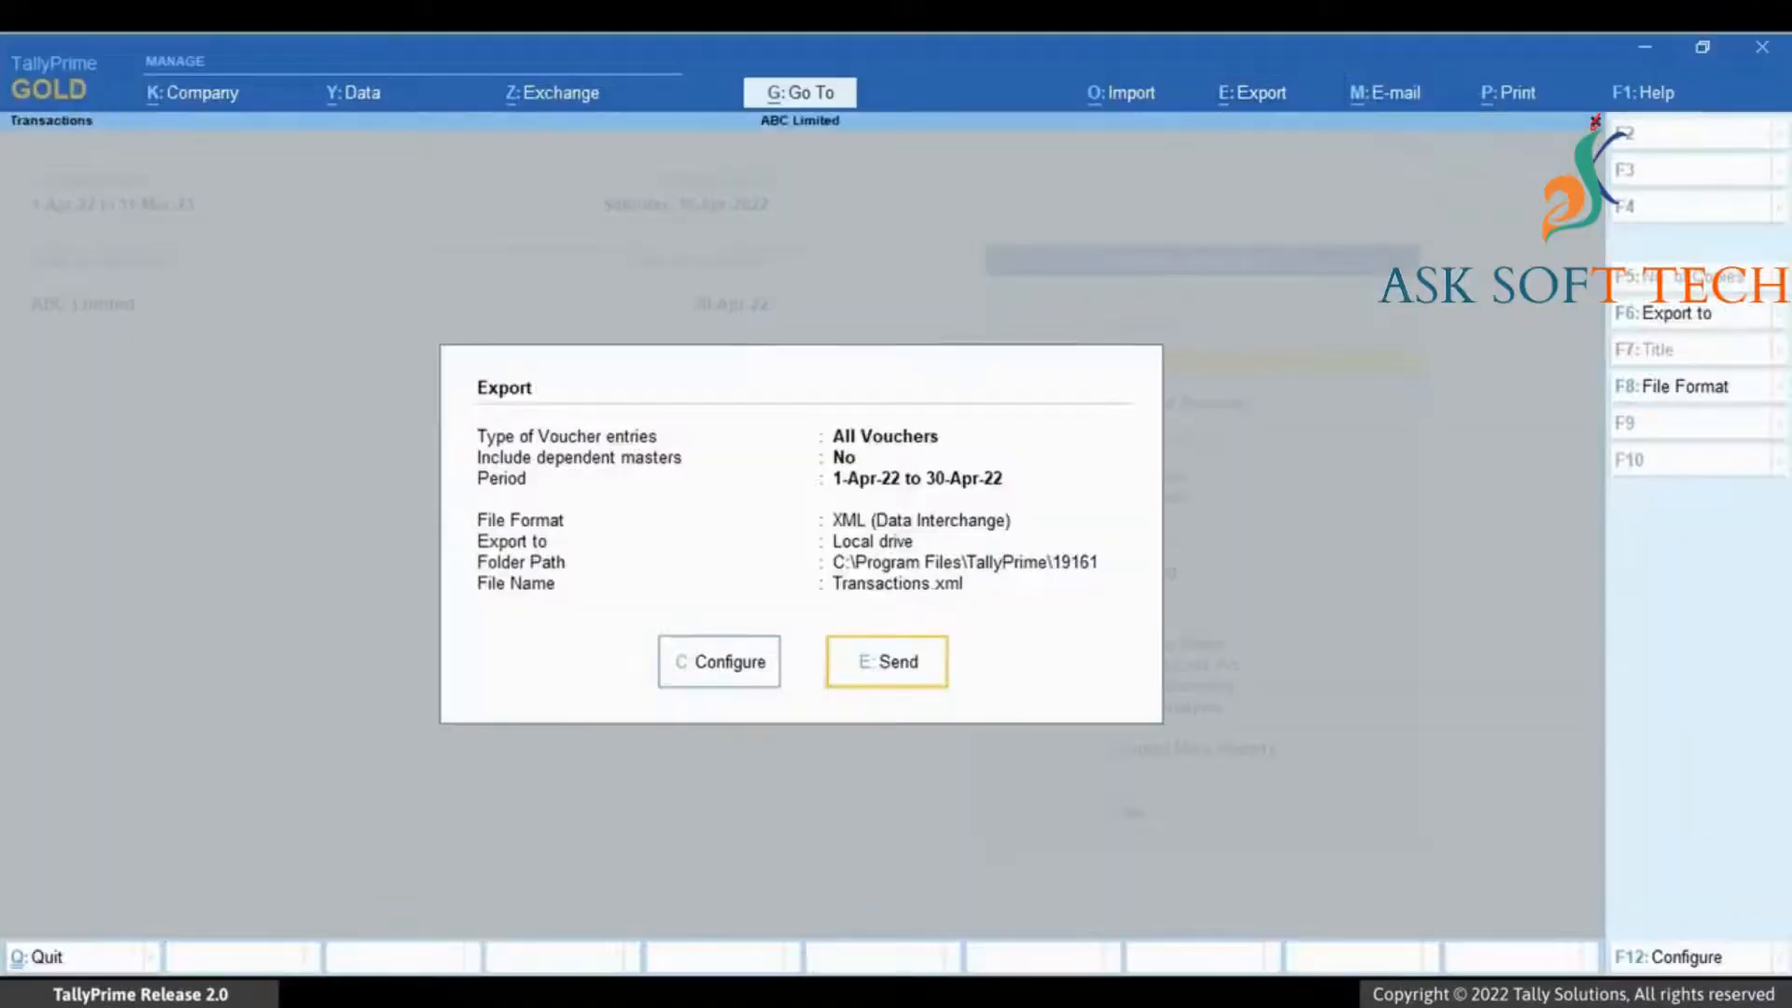
pyautogui.press('c')
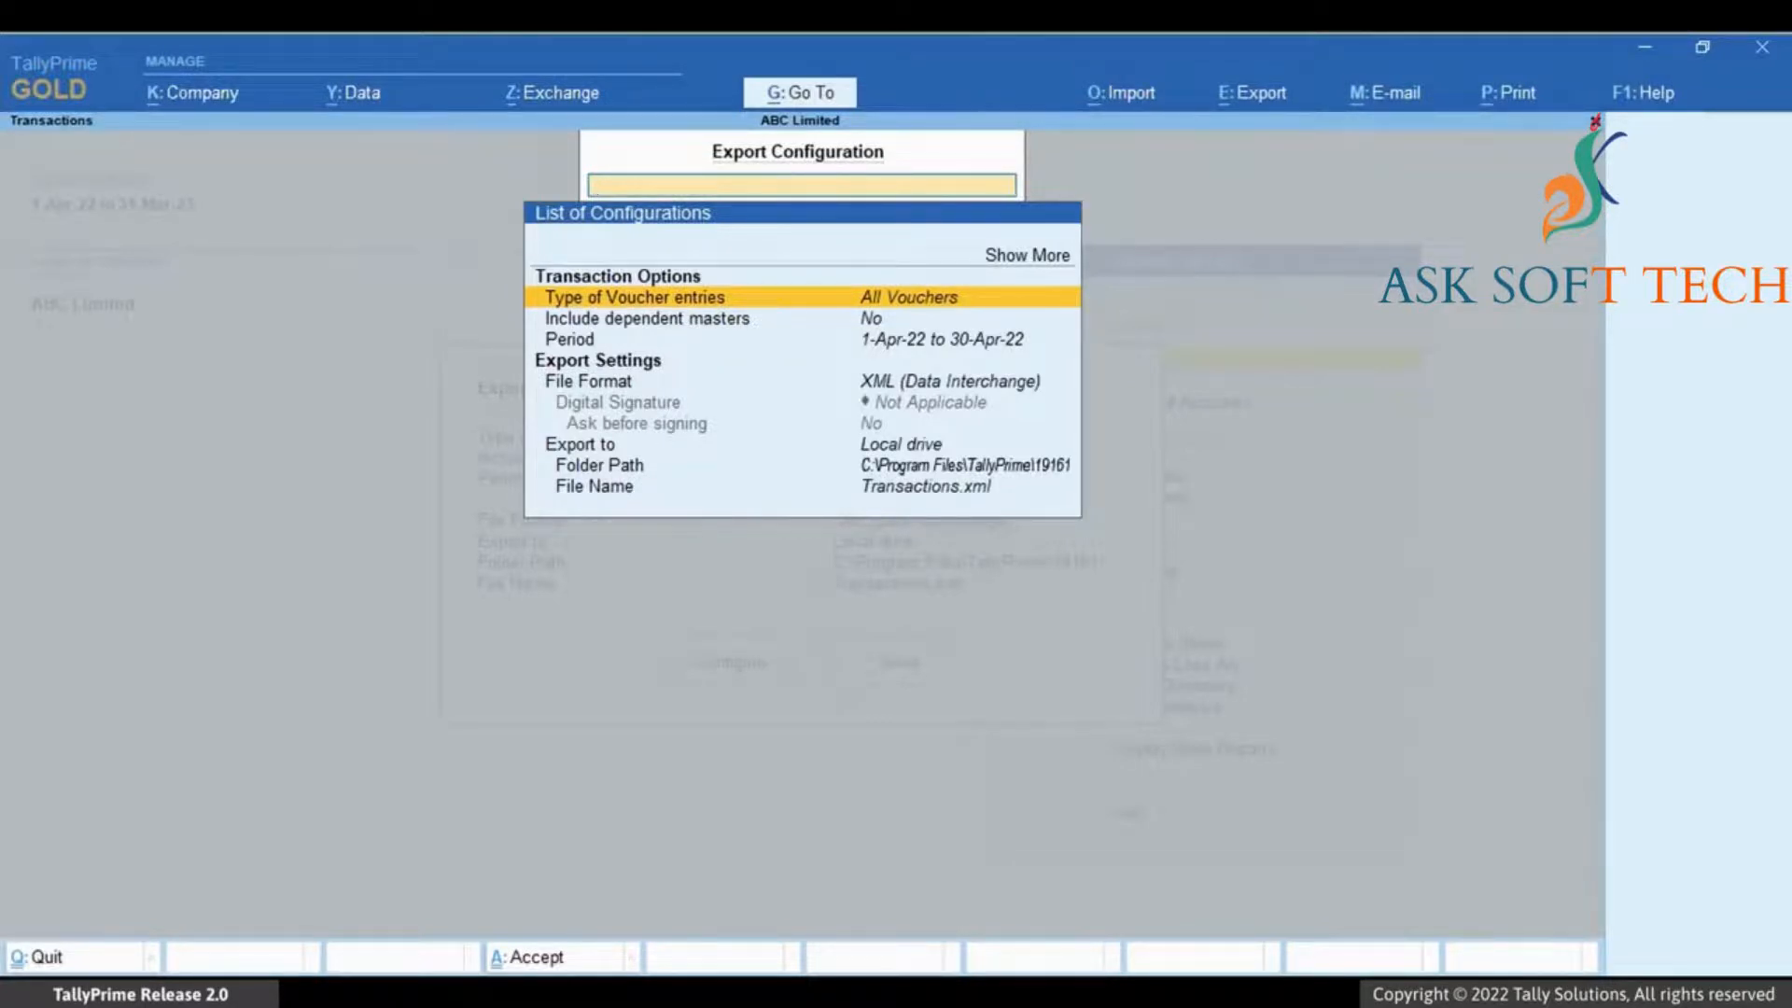
pyautogui.press('Return')
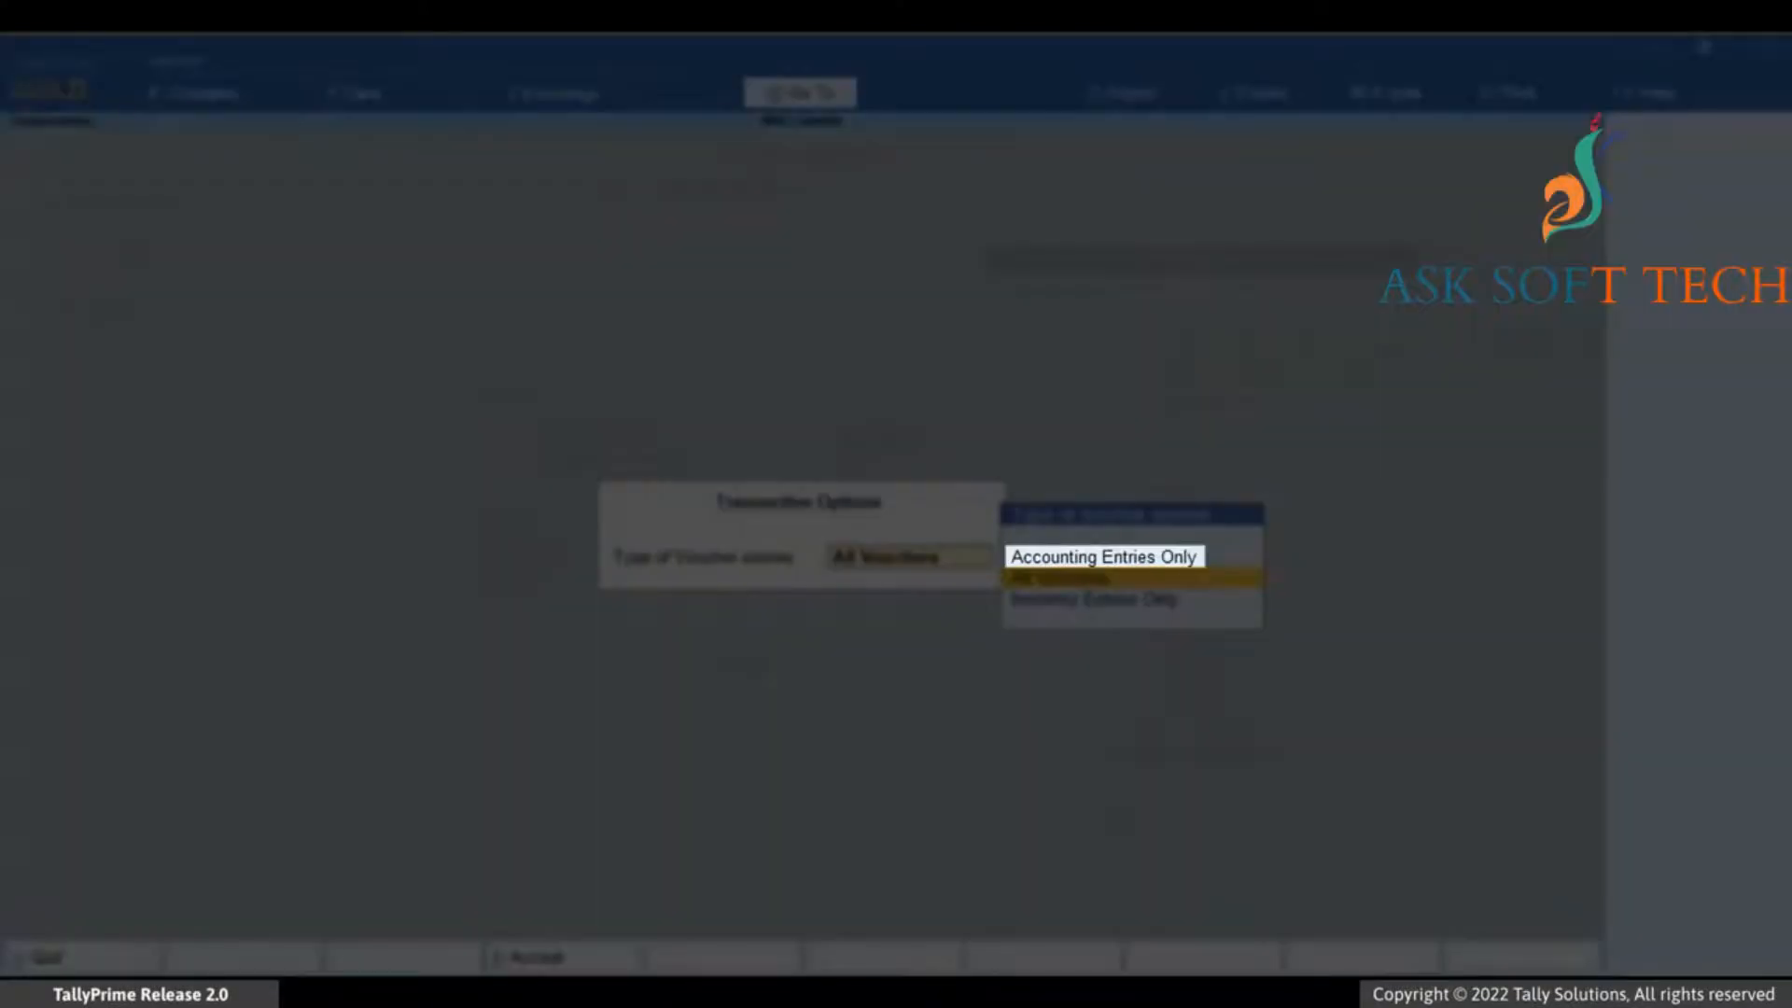
pyautogui.press('Up')
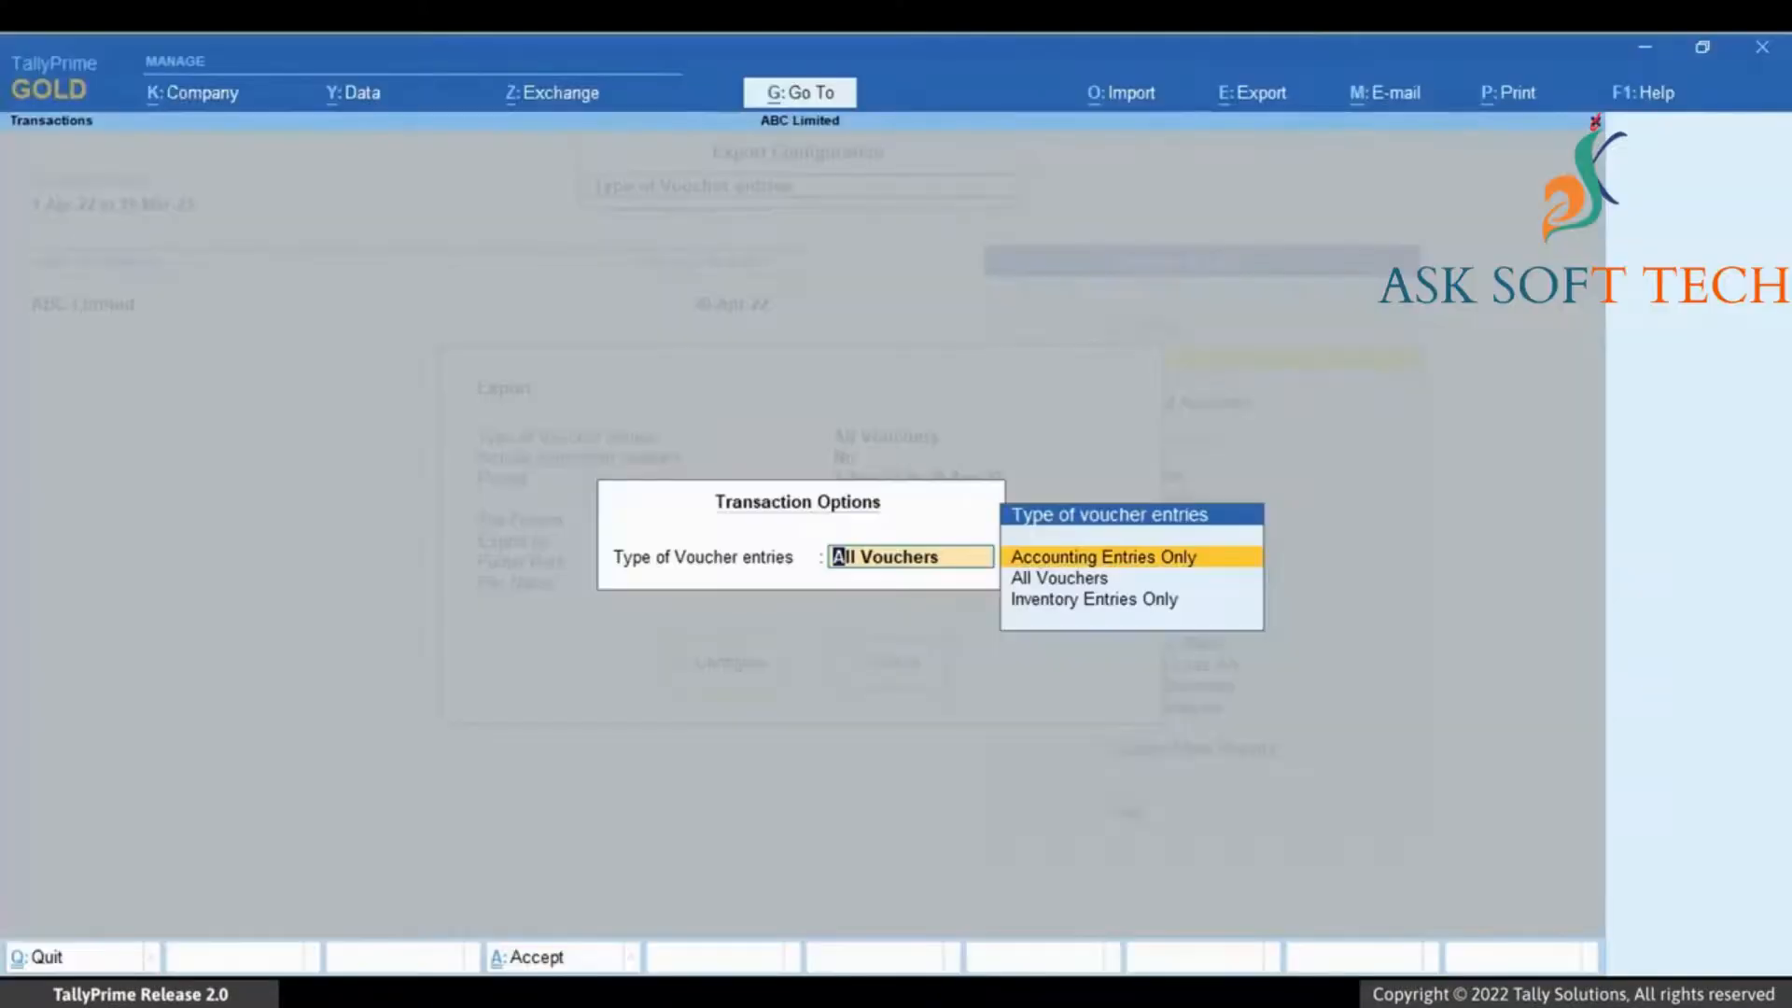
pyautogui.press('Return')
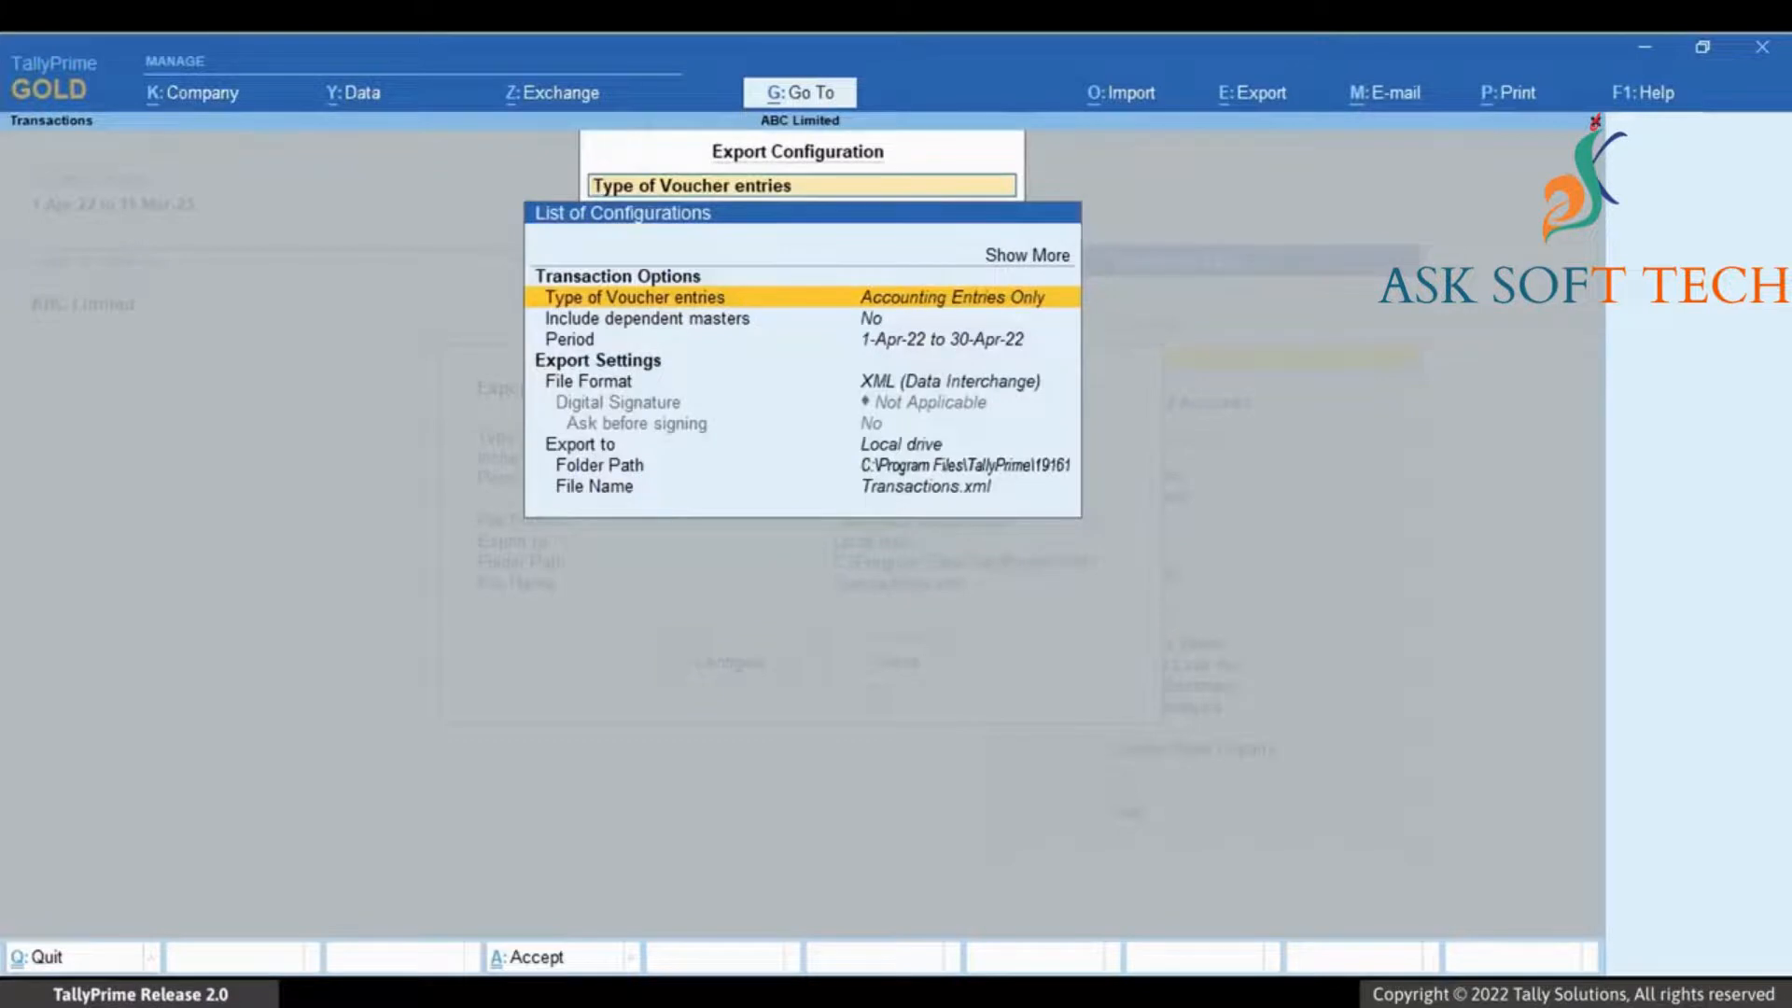
# - Include dependent masters in the transactions export and keep the period from 1-4-2022 to 30-4-2022
pyautogui.press('Down')
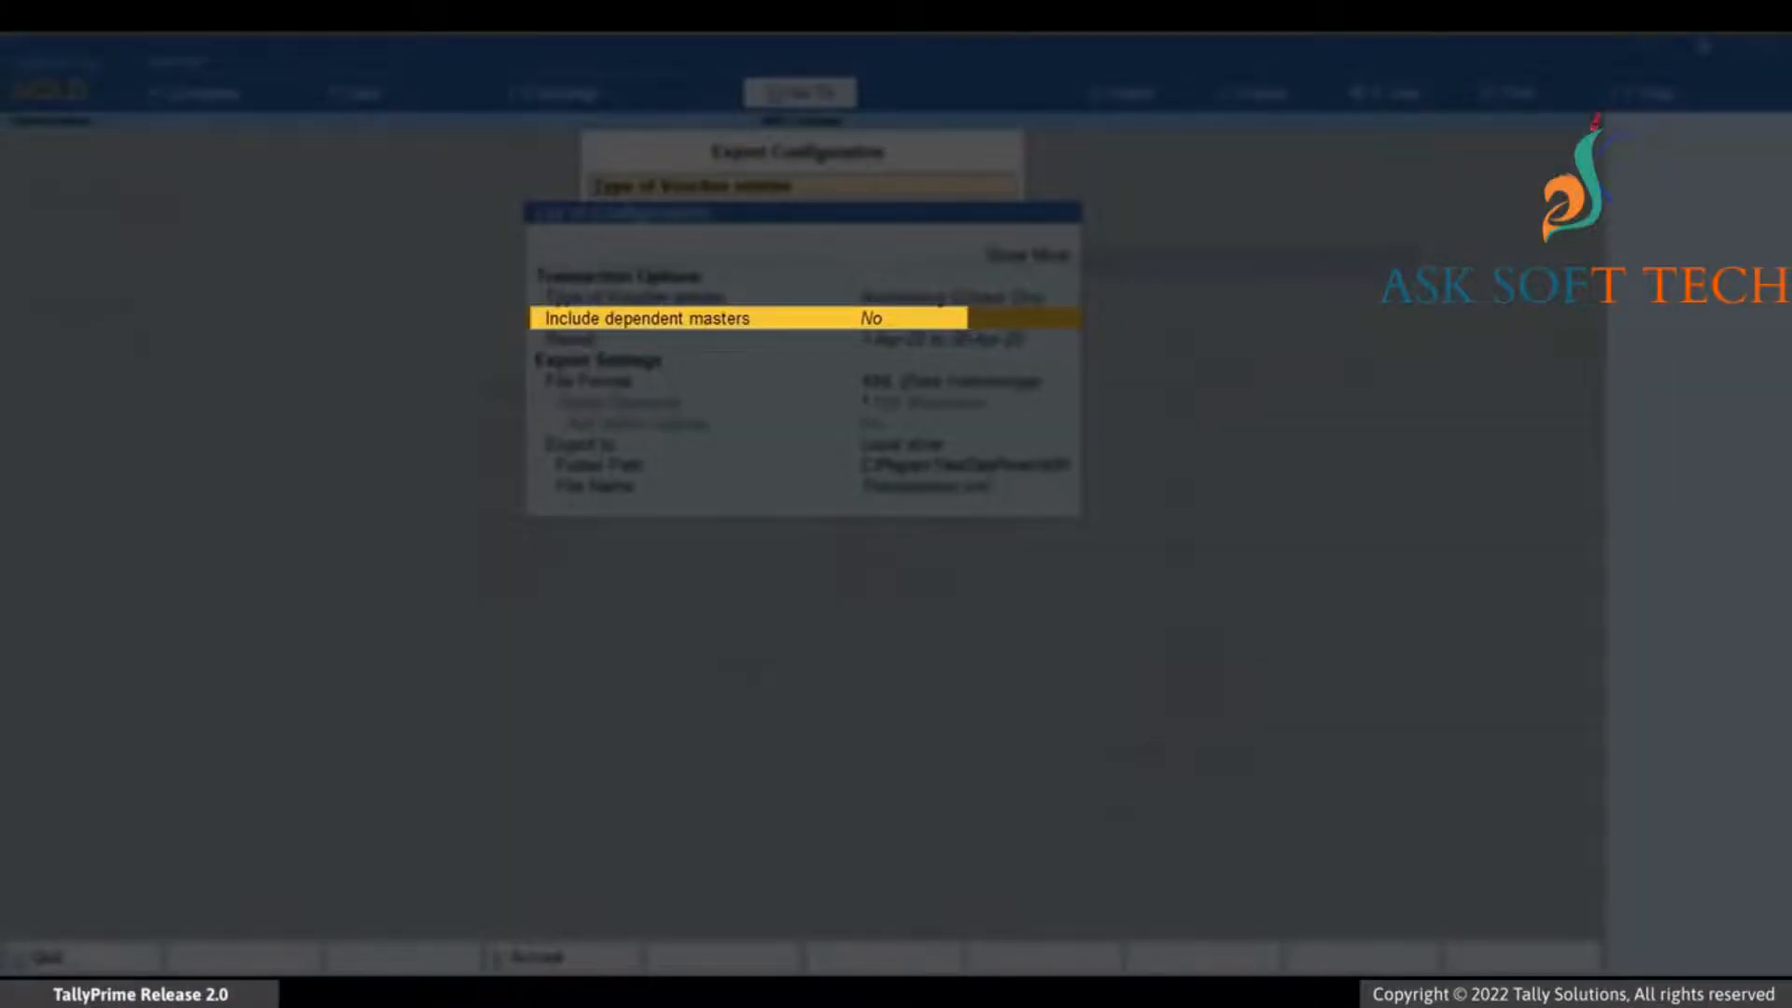
pyautogui.press('Return')
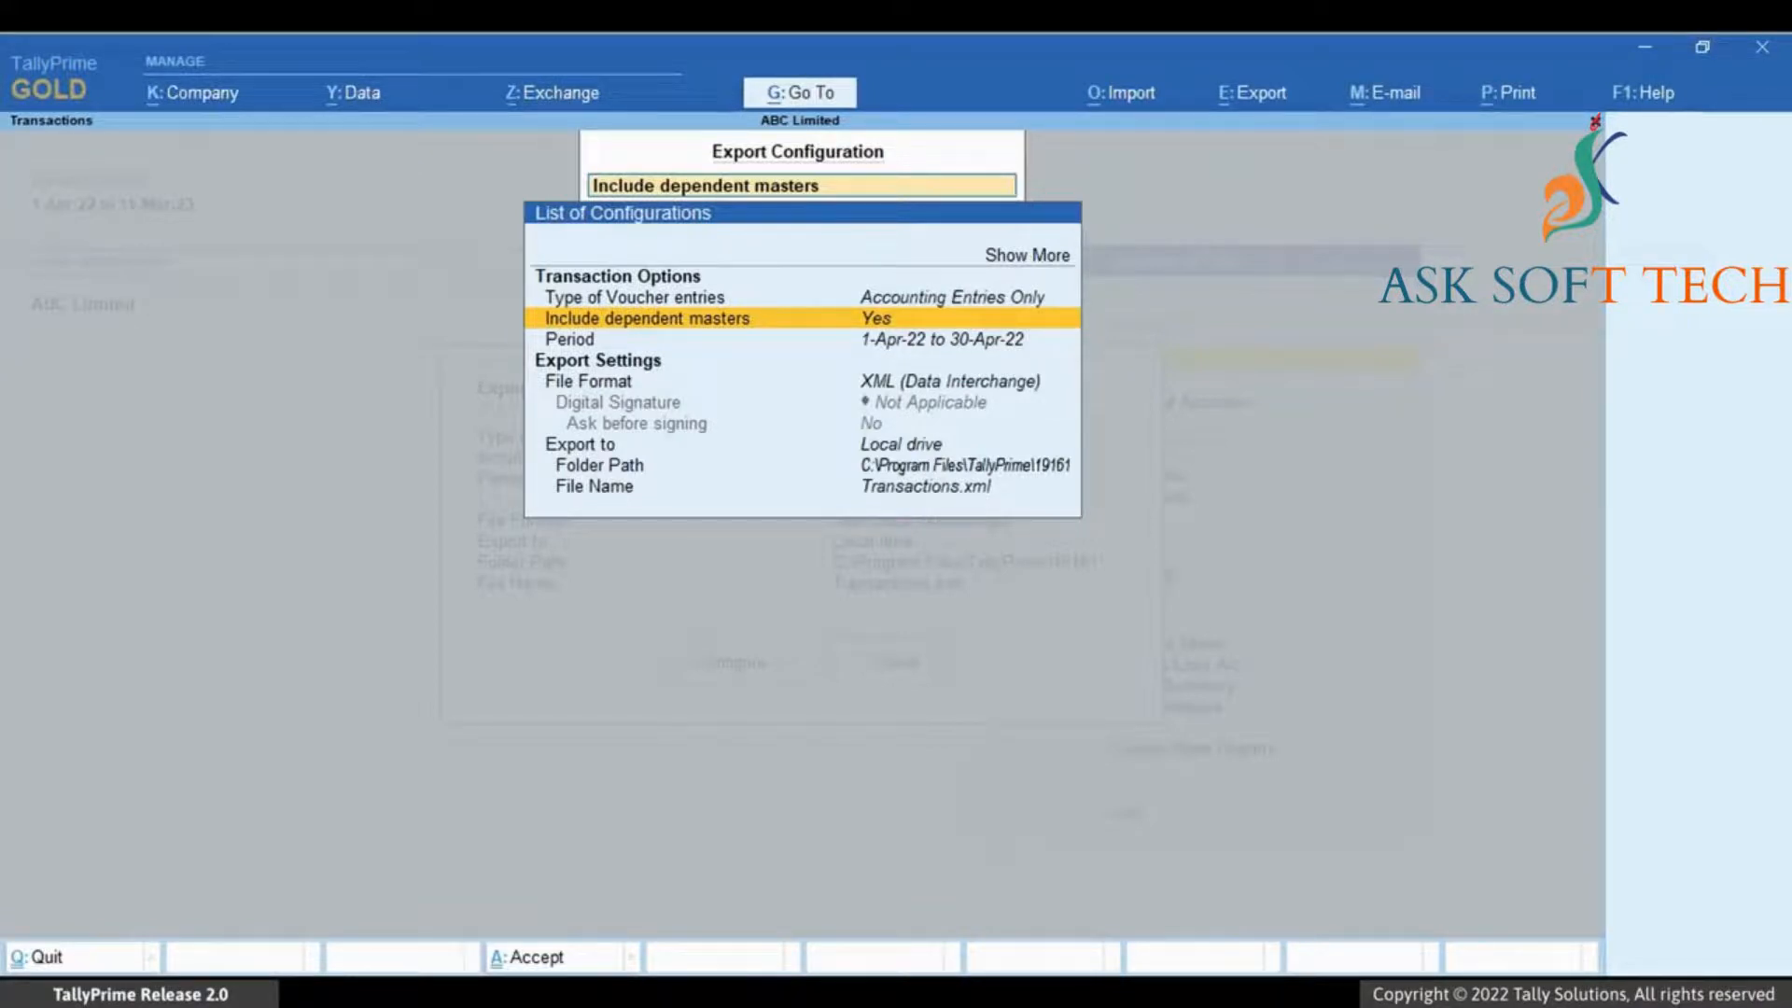
pyautogui.press('Down')
pyautogui.press('Return')
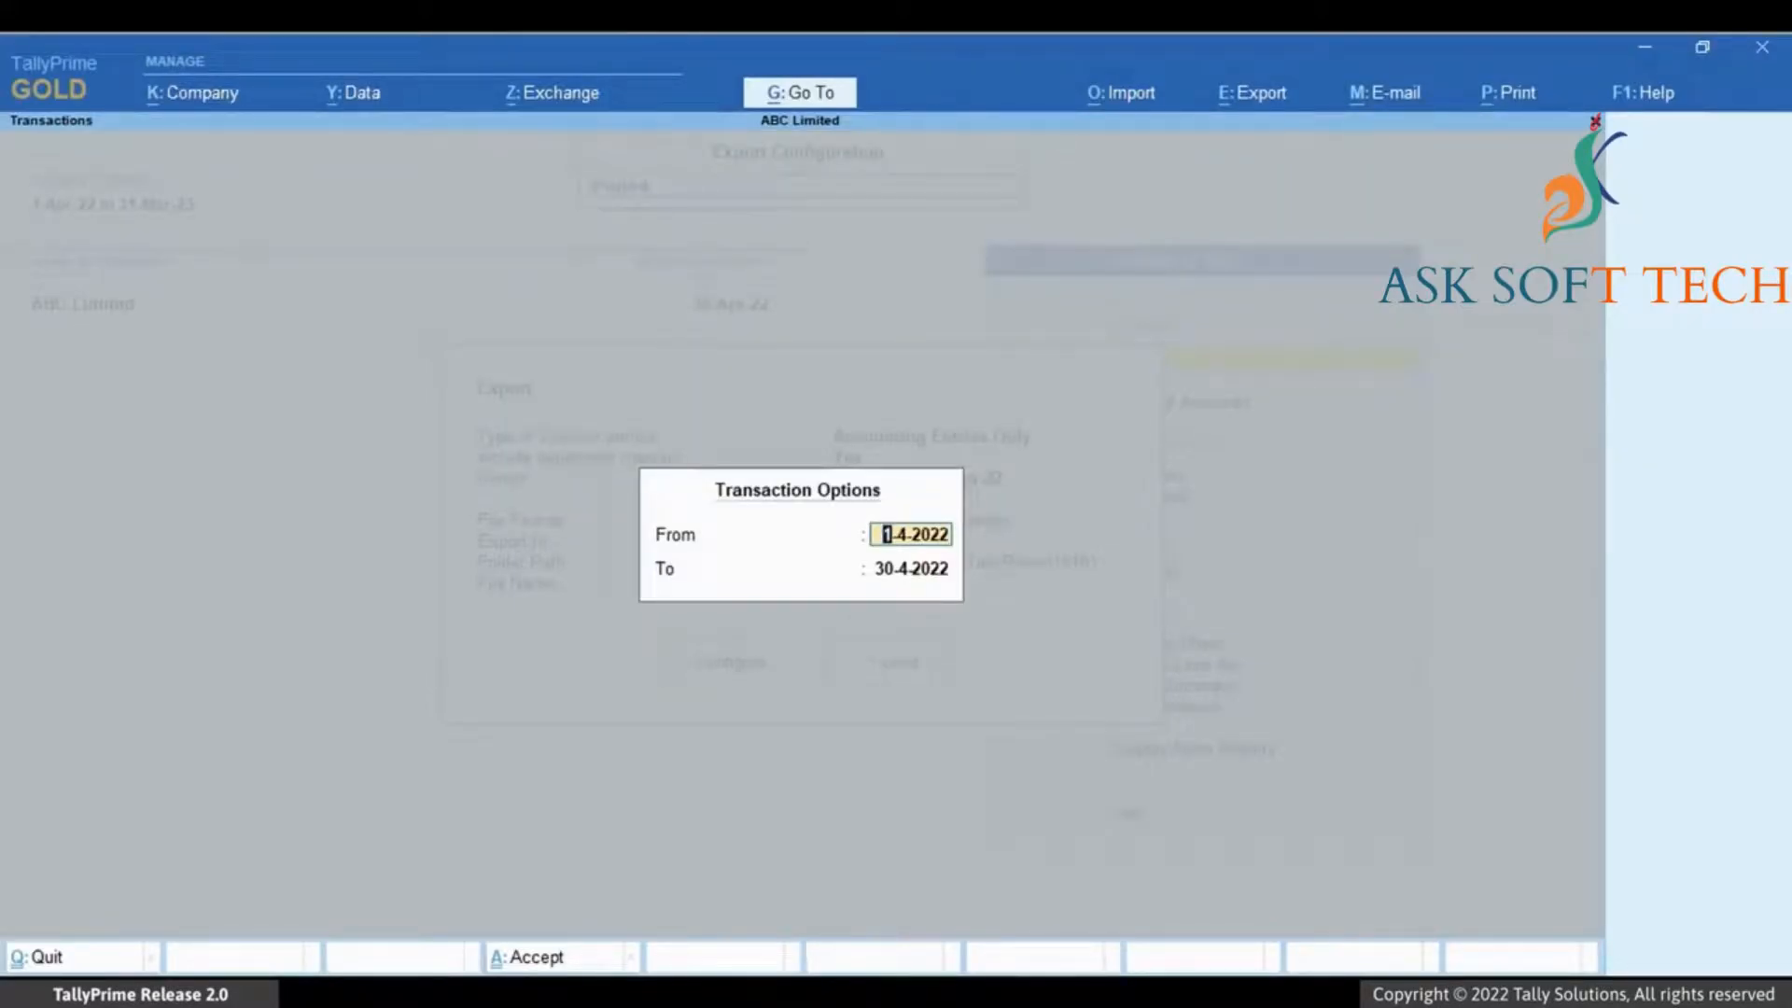
pyautogui.press('Return')
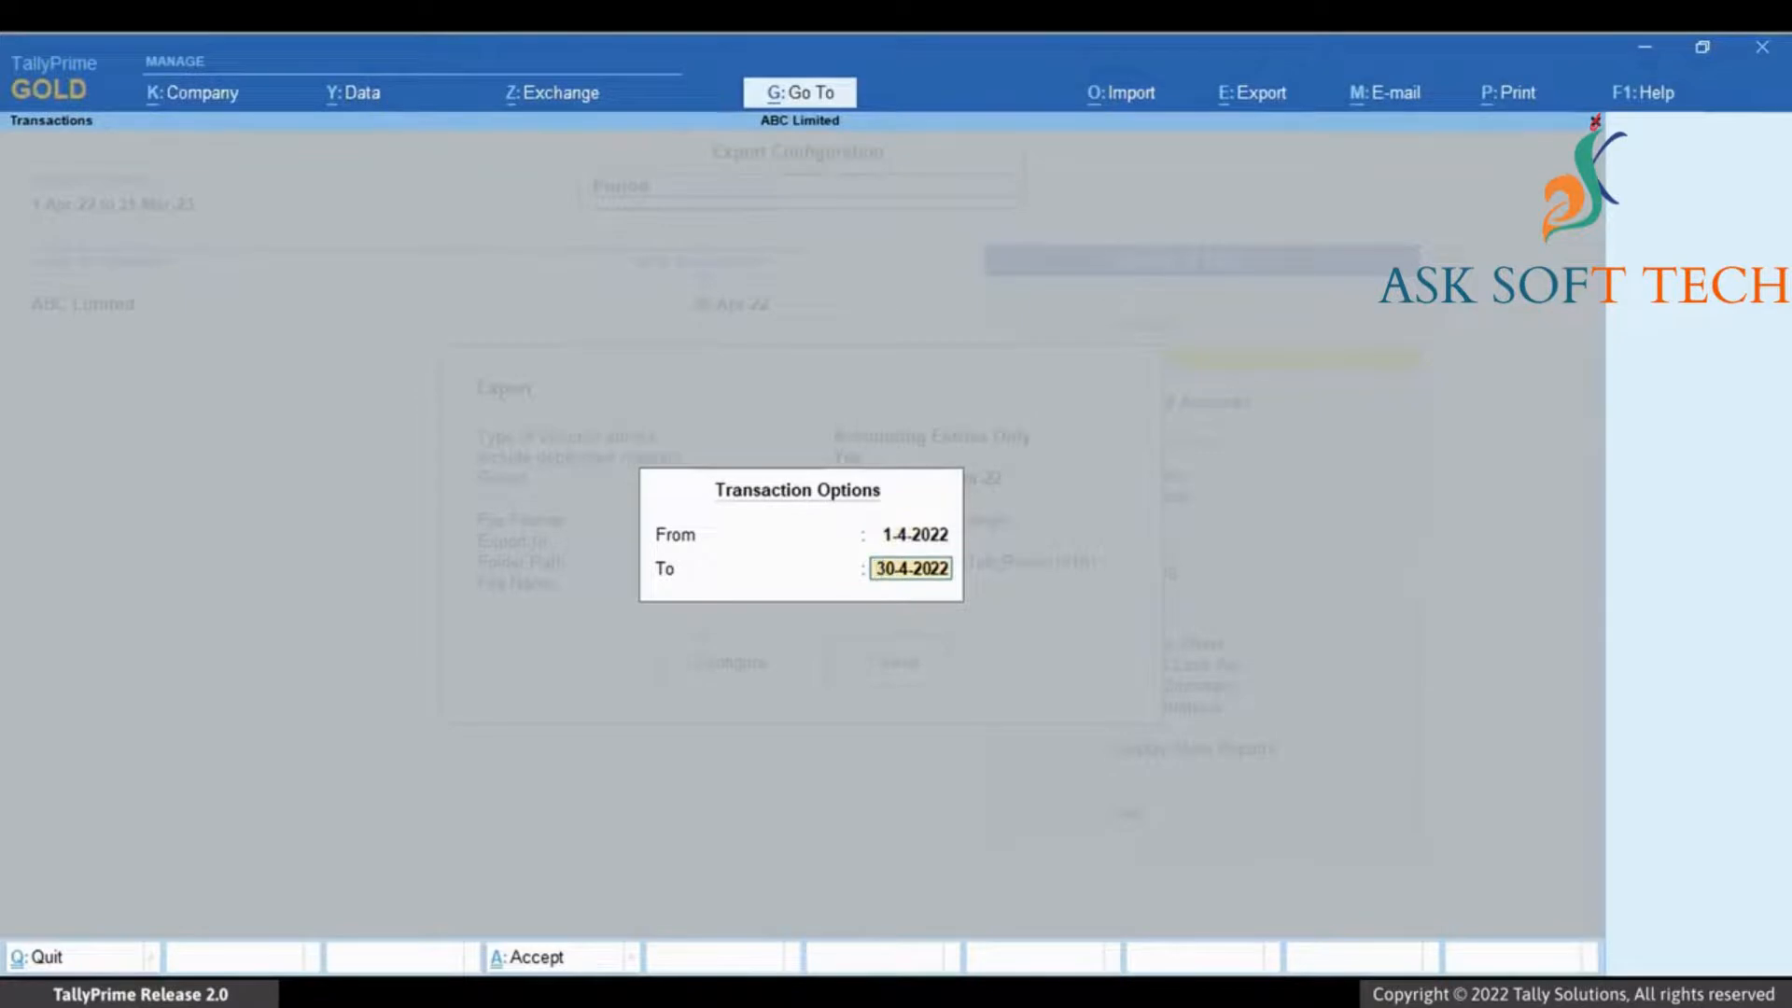
pyautogui.press('Return')
# - Set the local export folder to D:\export, accept the configuration and export the transactions as XML
pyautogui.press('Down')
pyautogui.press('Down')
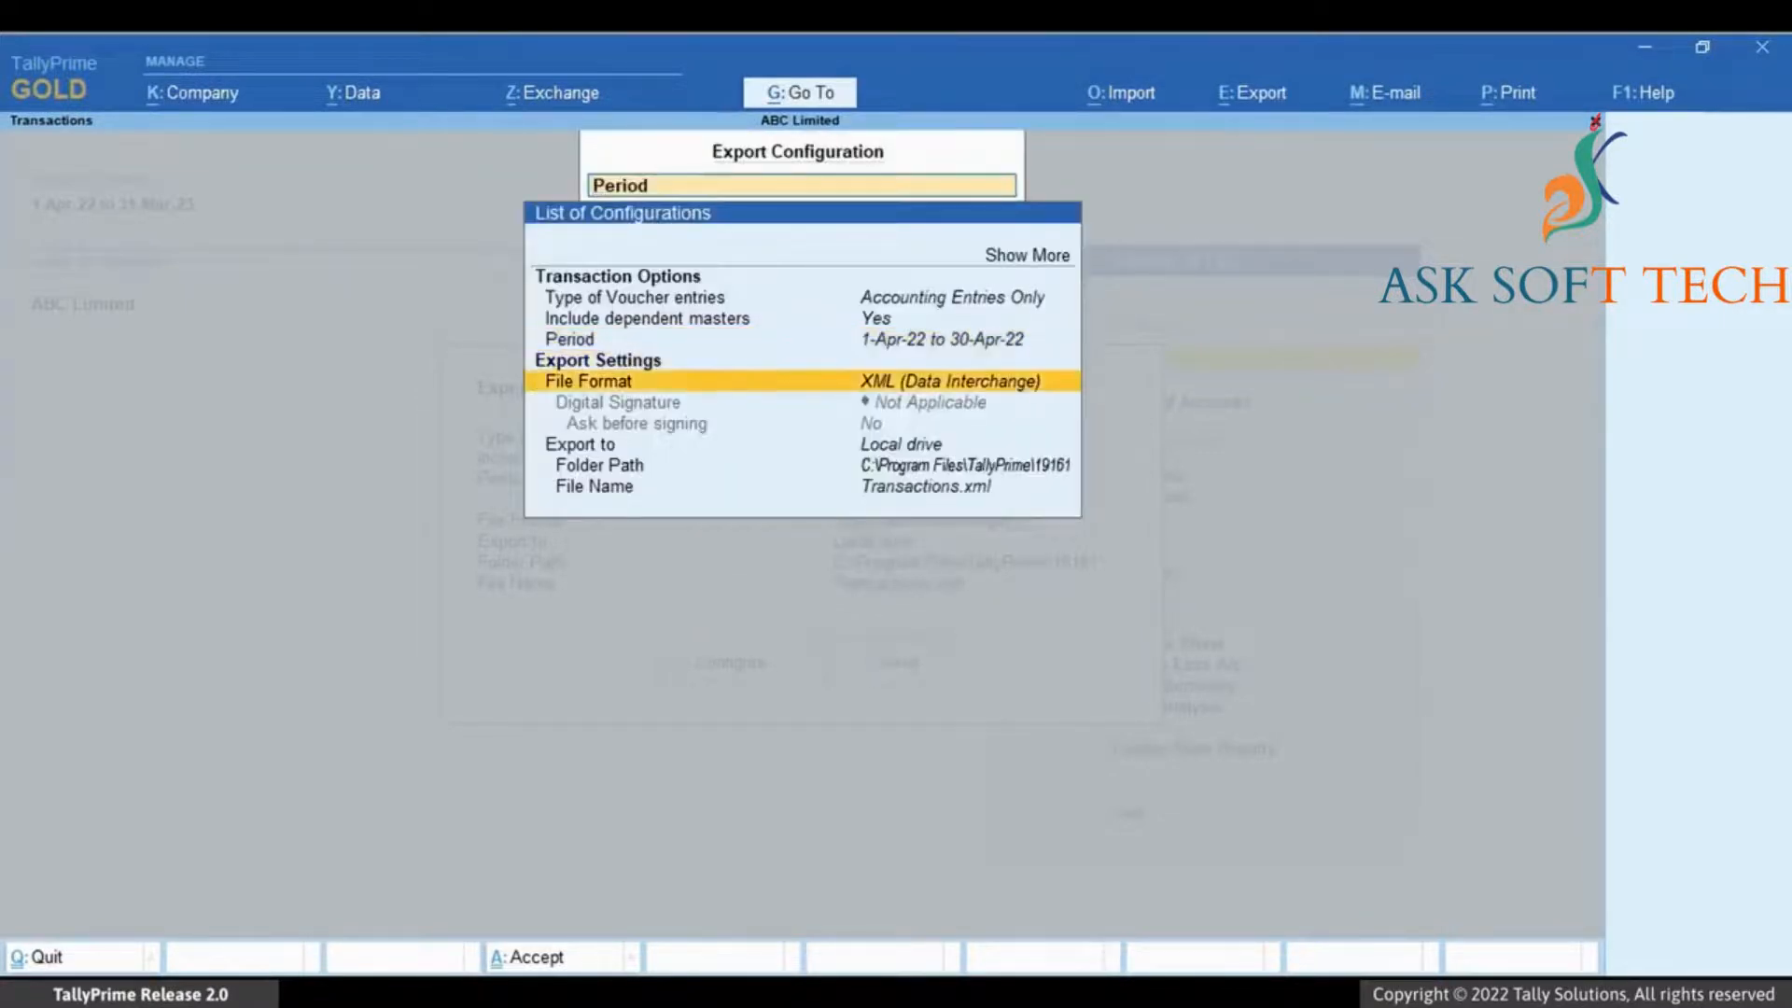
pyautogui.press('Return')
pyautogui.press('Return')
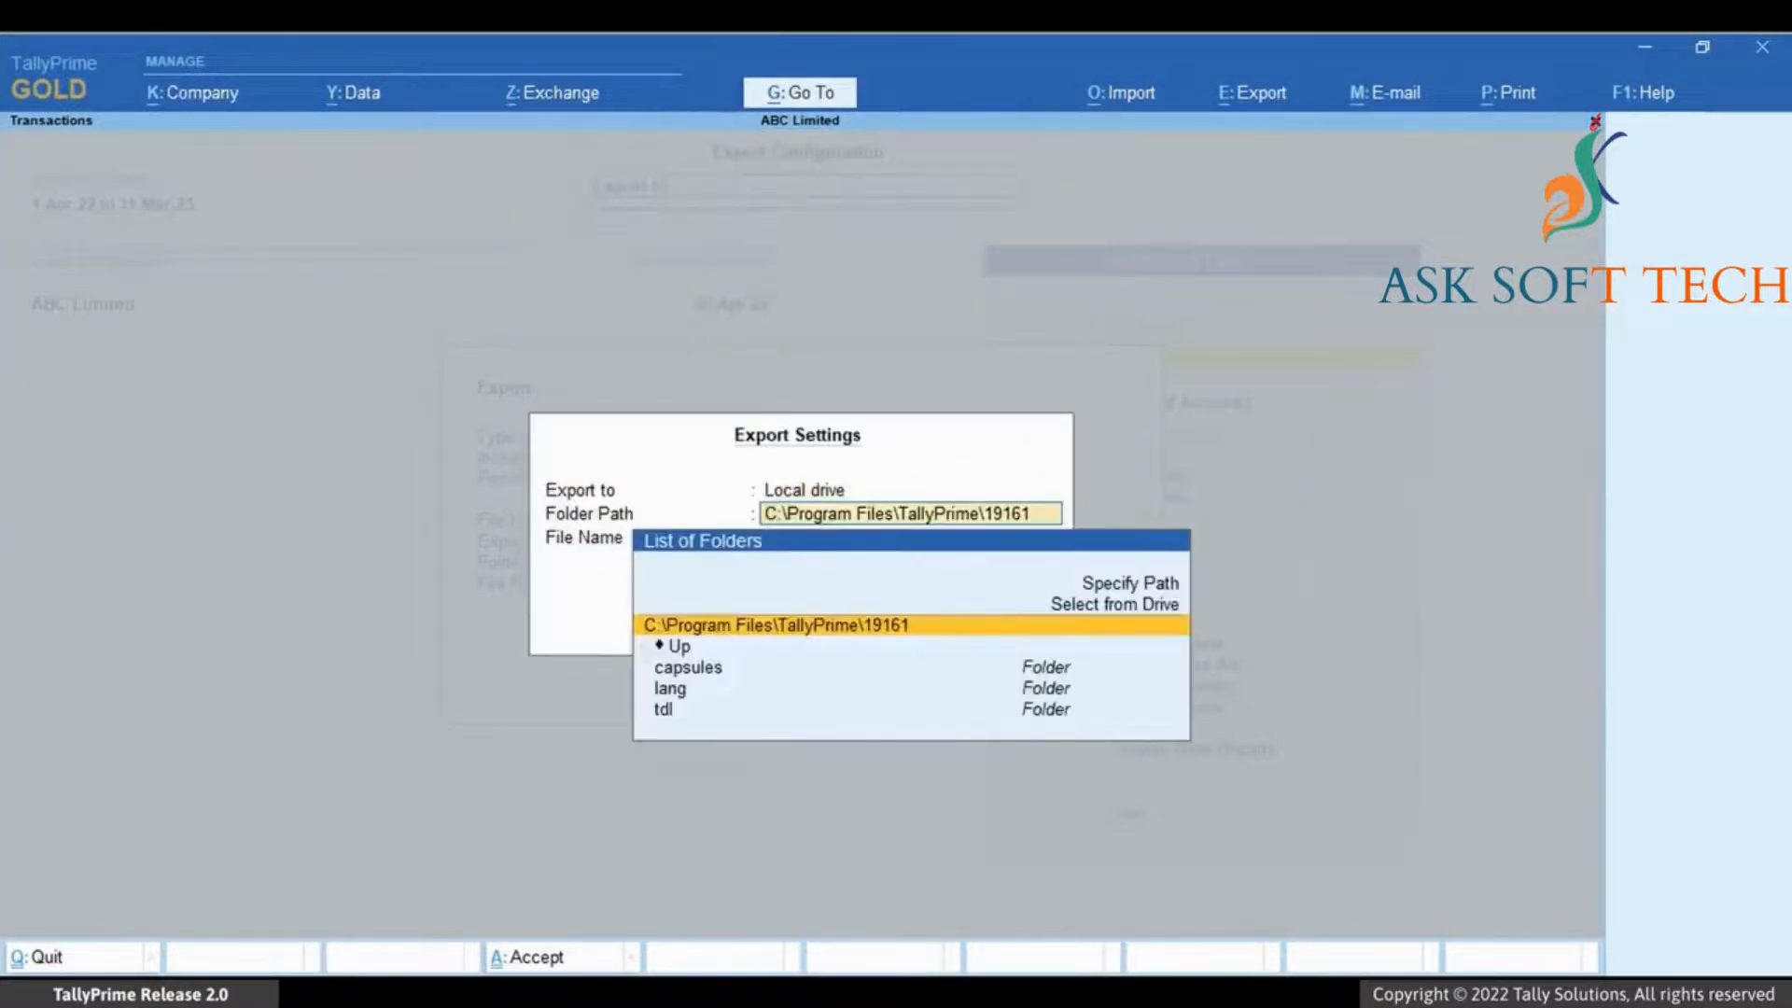
pyautogui.press('Up')
pyautogui.press('Up')
pyautogui.press('Return')
pyautogui.write('D:\\export')
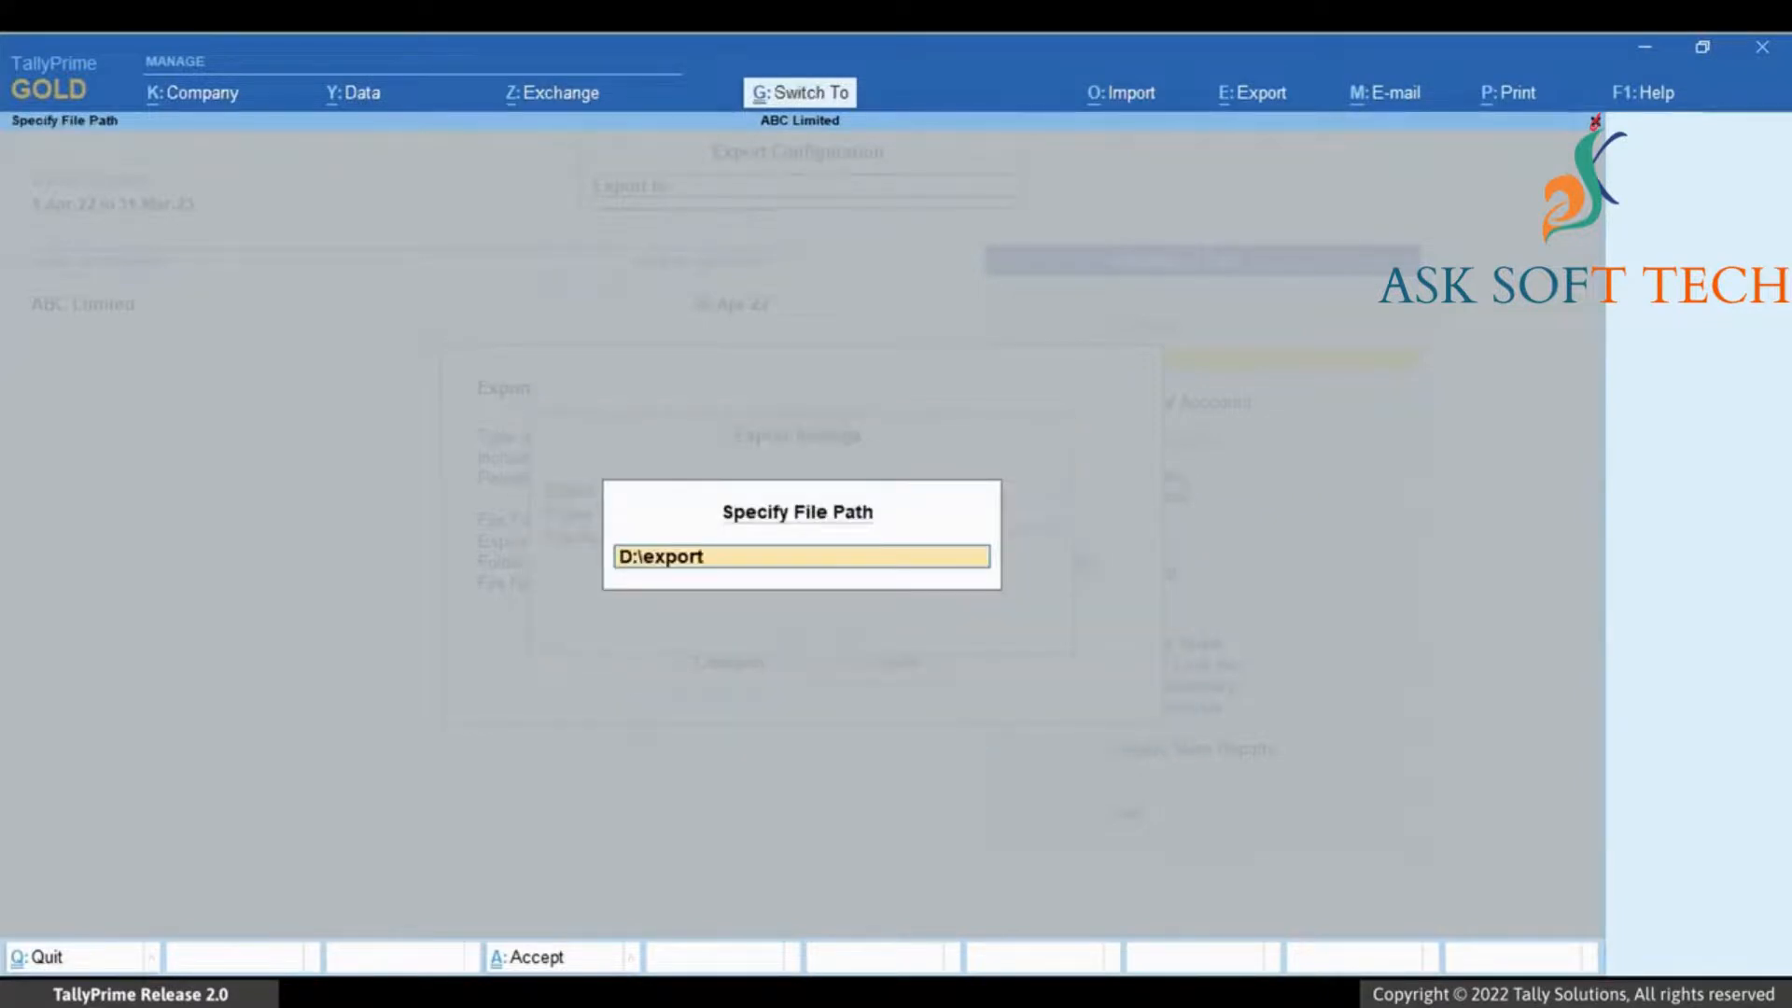
pyautogui.press('Return')
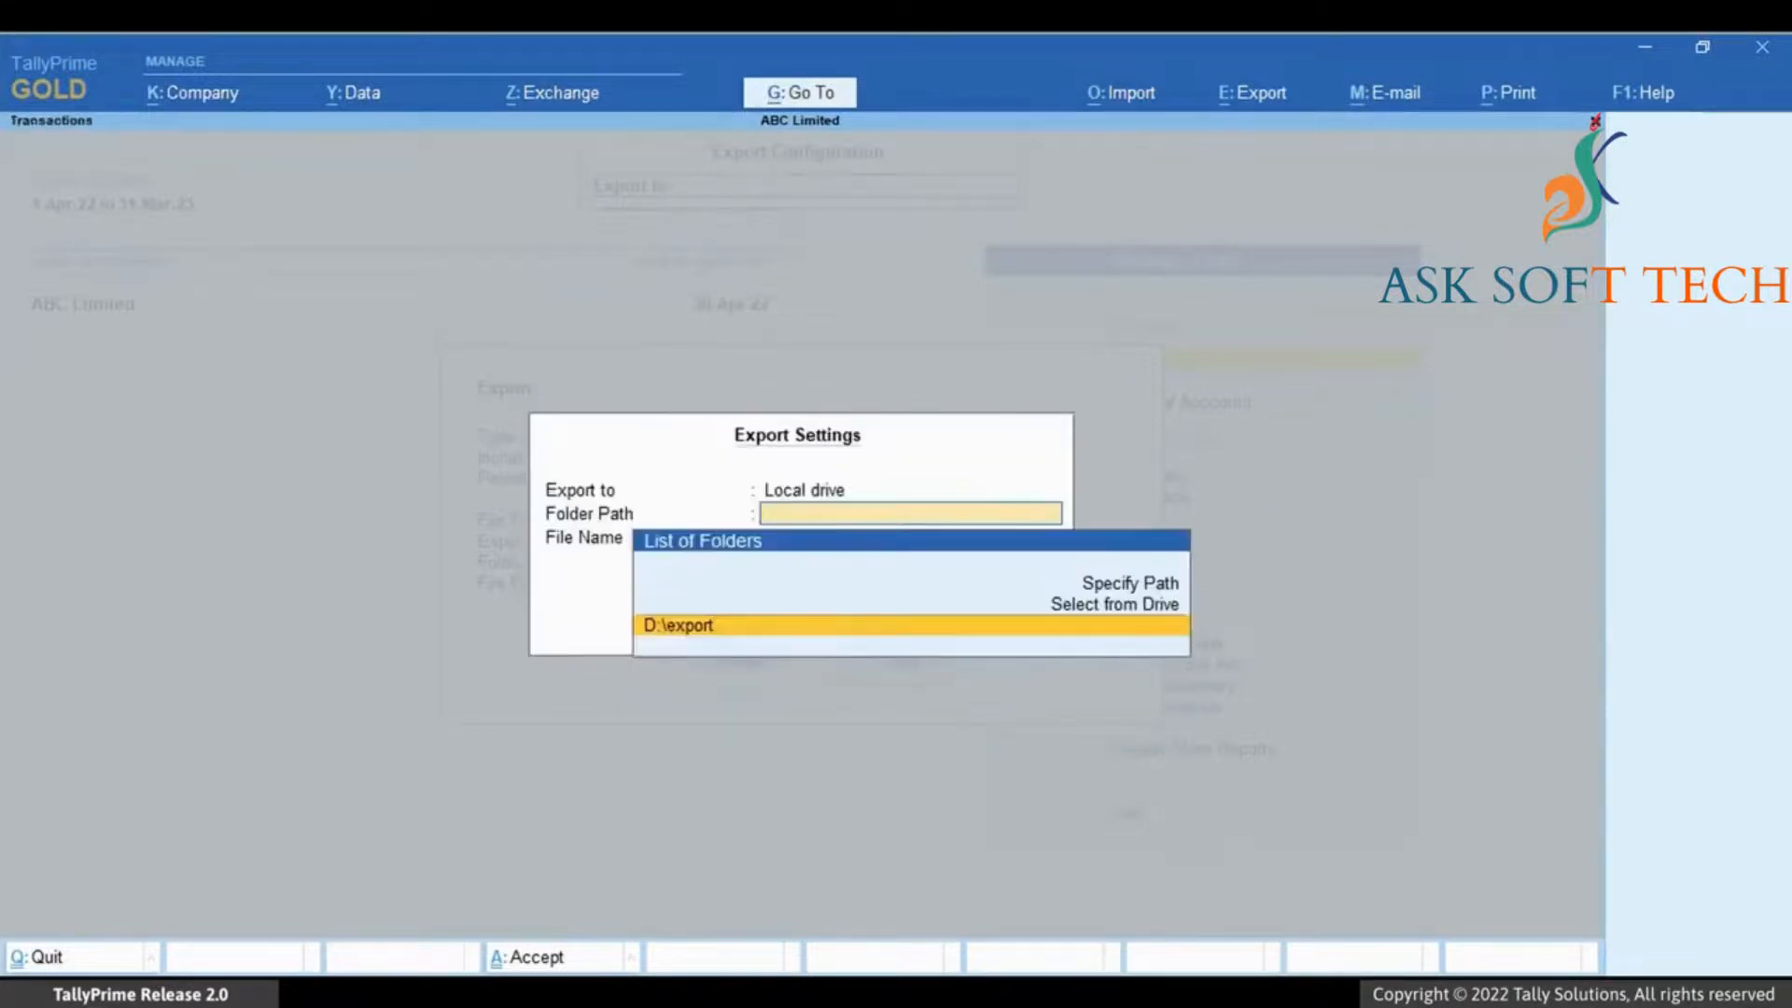
pyautogui.press('Return')
pyautogui.press('Return')
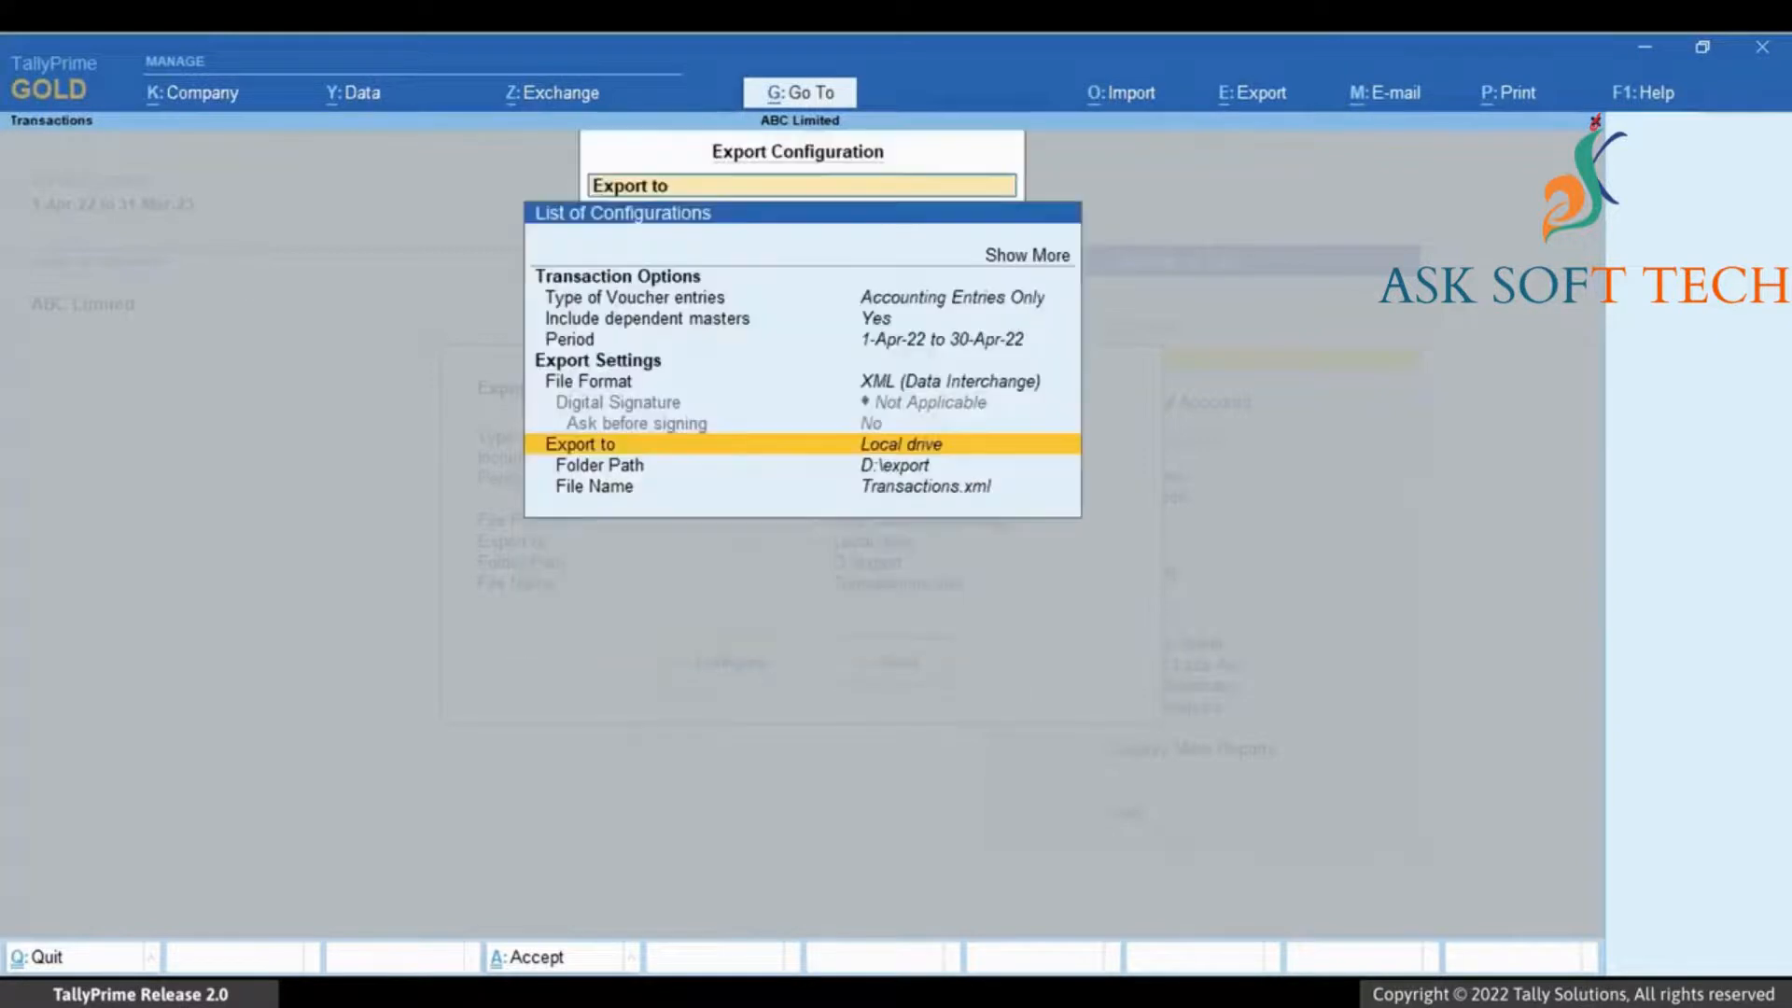
pyautogui.hotkey('ctrl', 'a')
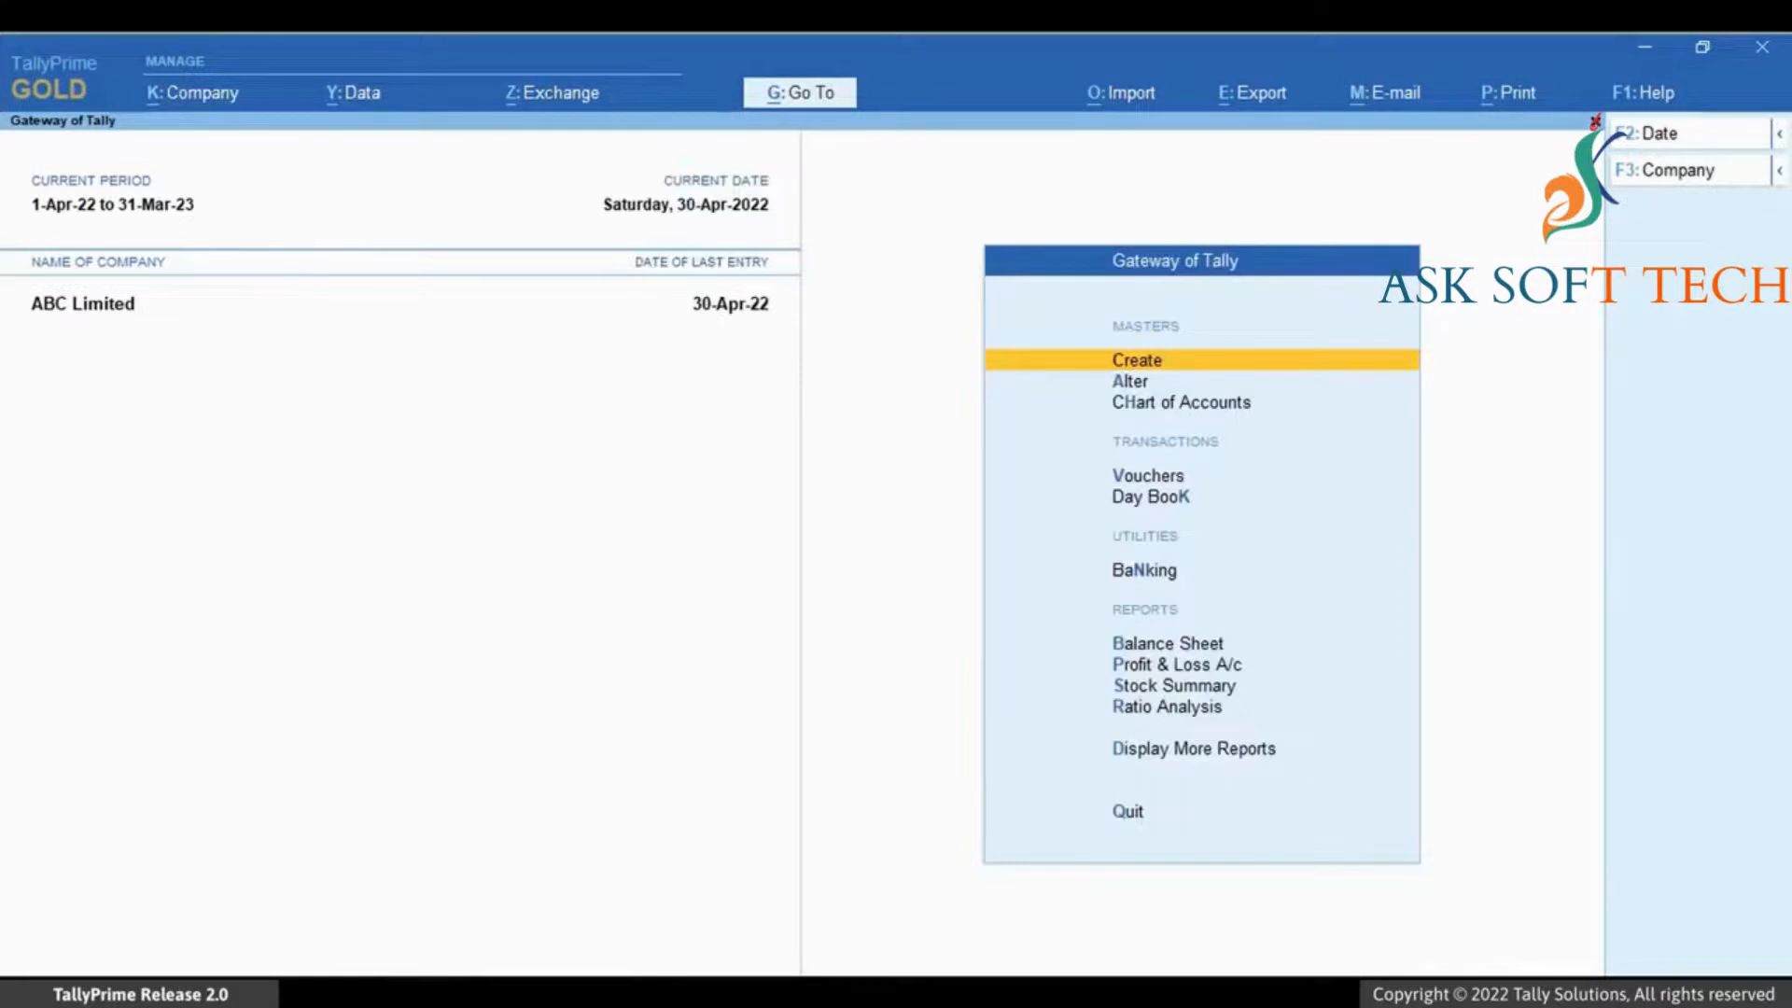
# - Shut ABC Limited and select National Enterprises as the company to work in
pyautogui.hotkey('alt', 'k')
pyautogui.press('Down')
pyautogui.press('Down')
pyautogui.press('Down')
pyautogui.press('Down')
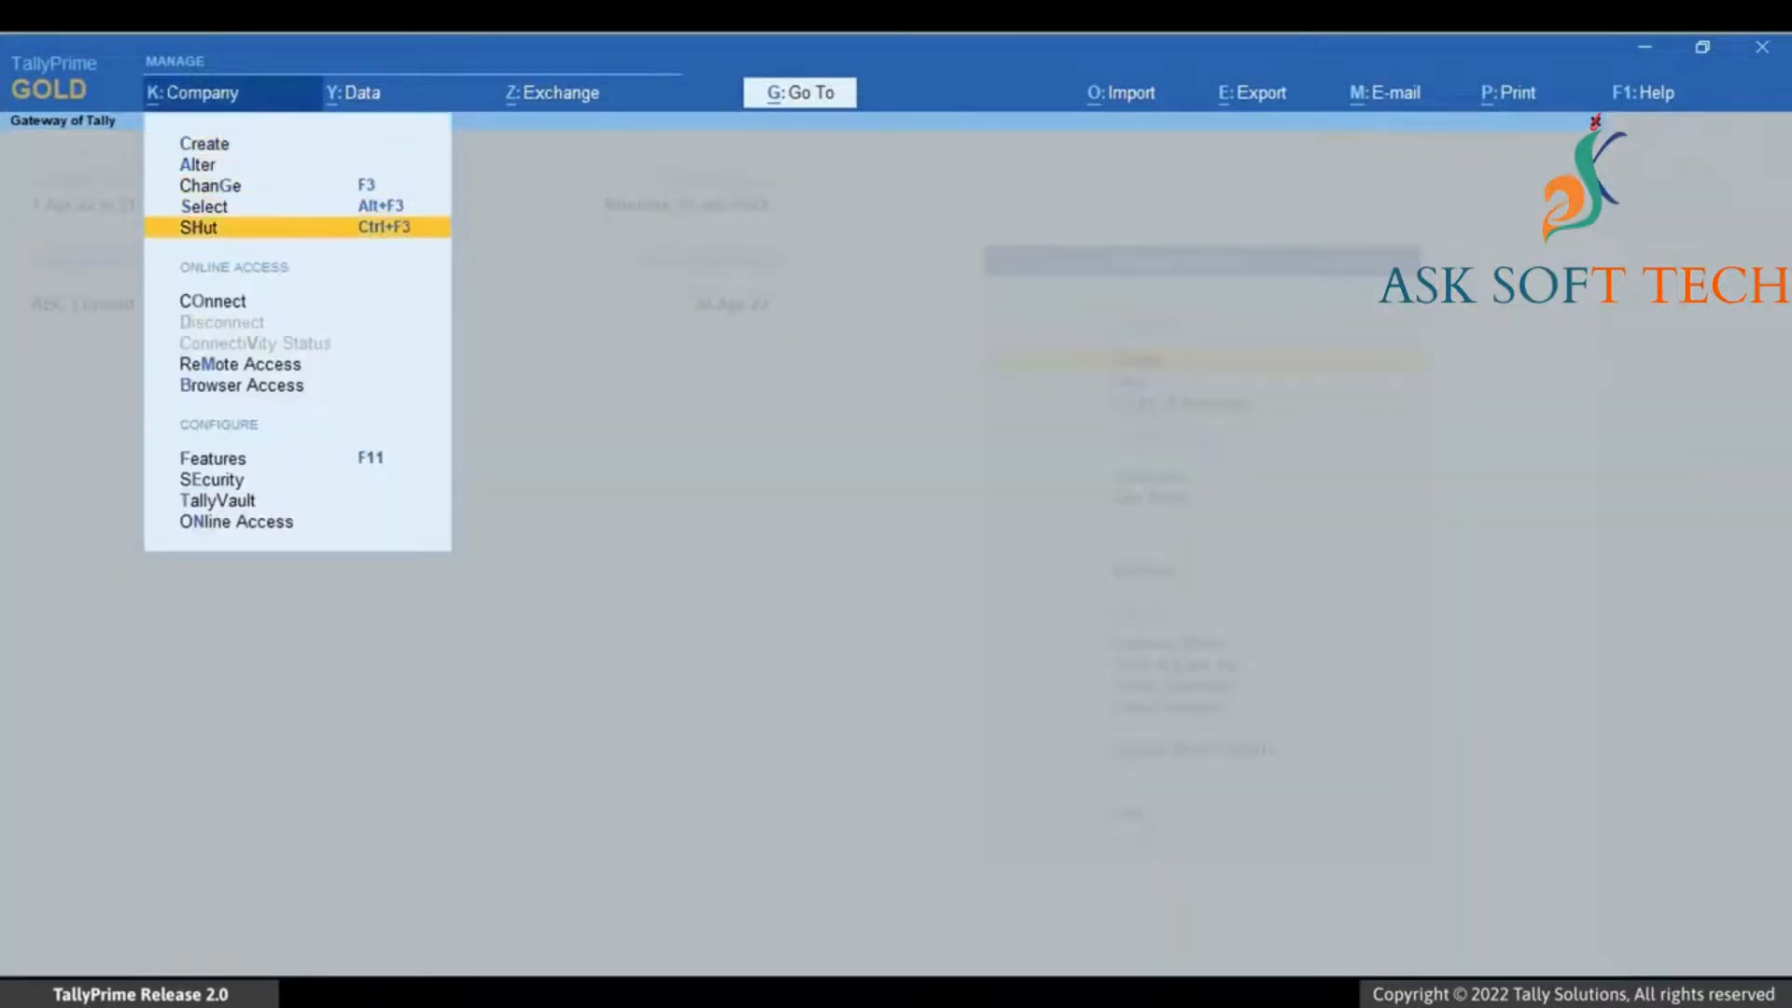
pyautogui.press('Return')
pyautogui.press('Return')
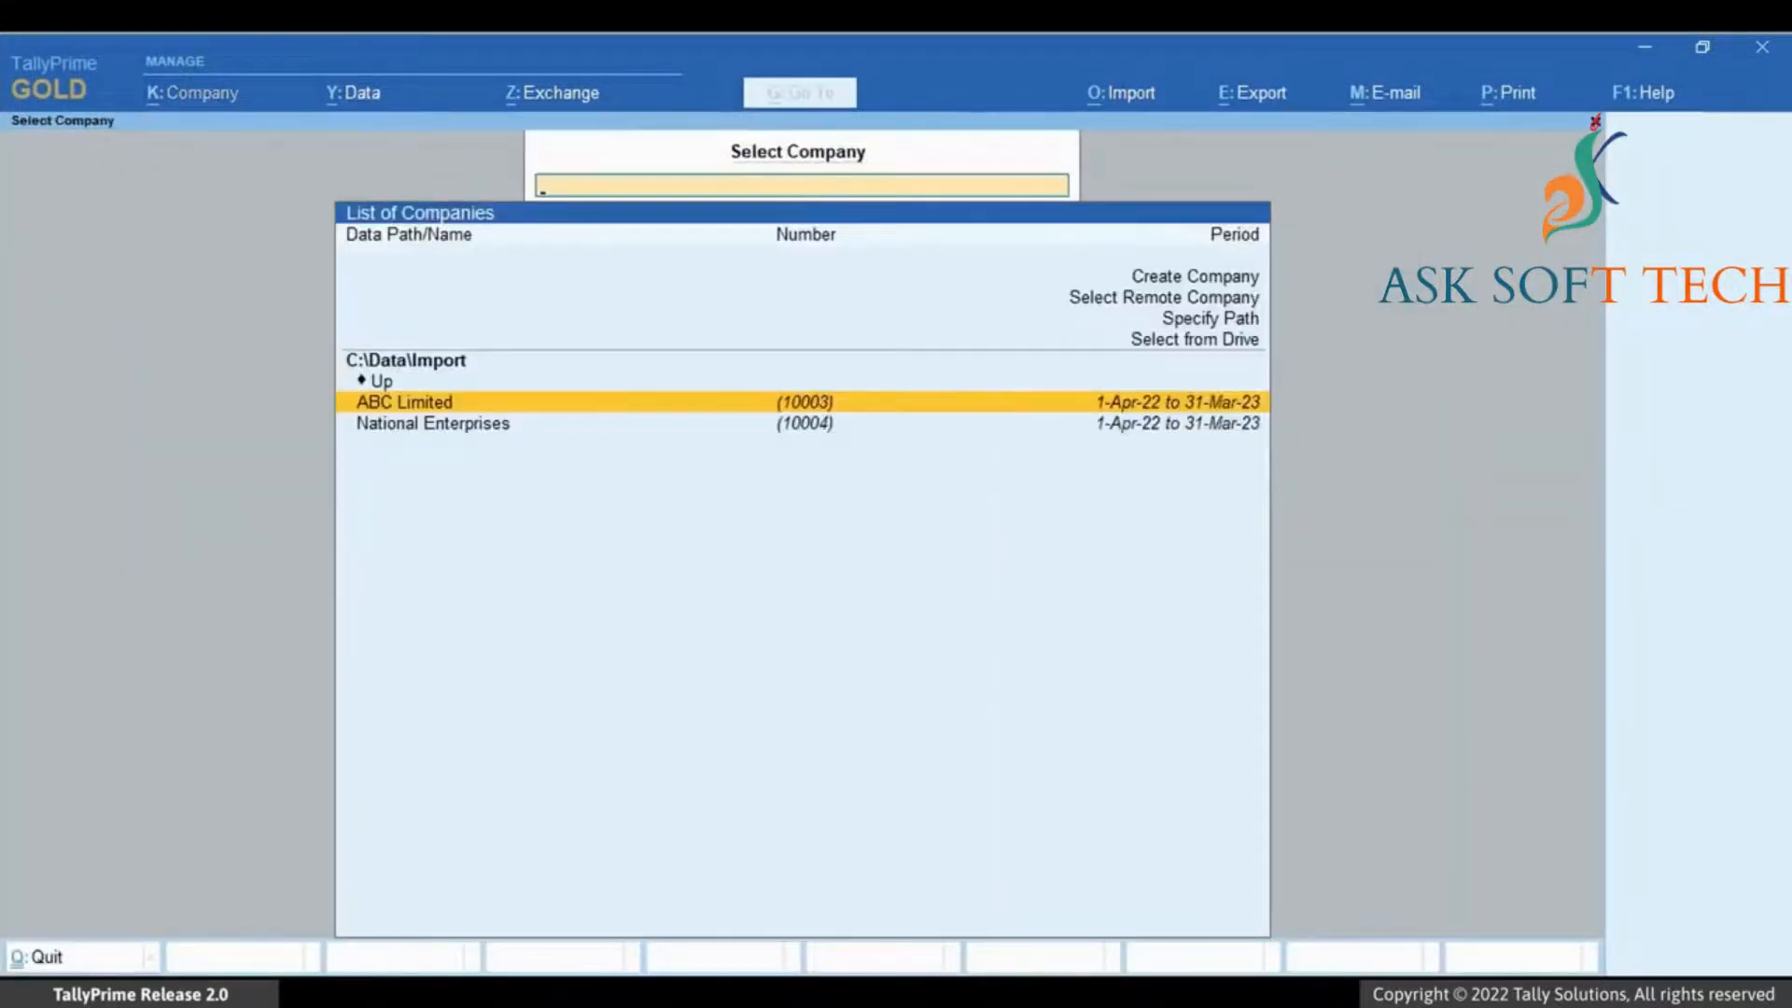
pyautogui.press('Down')
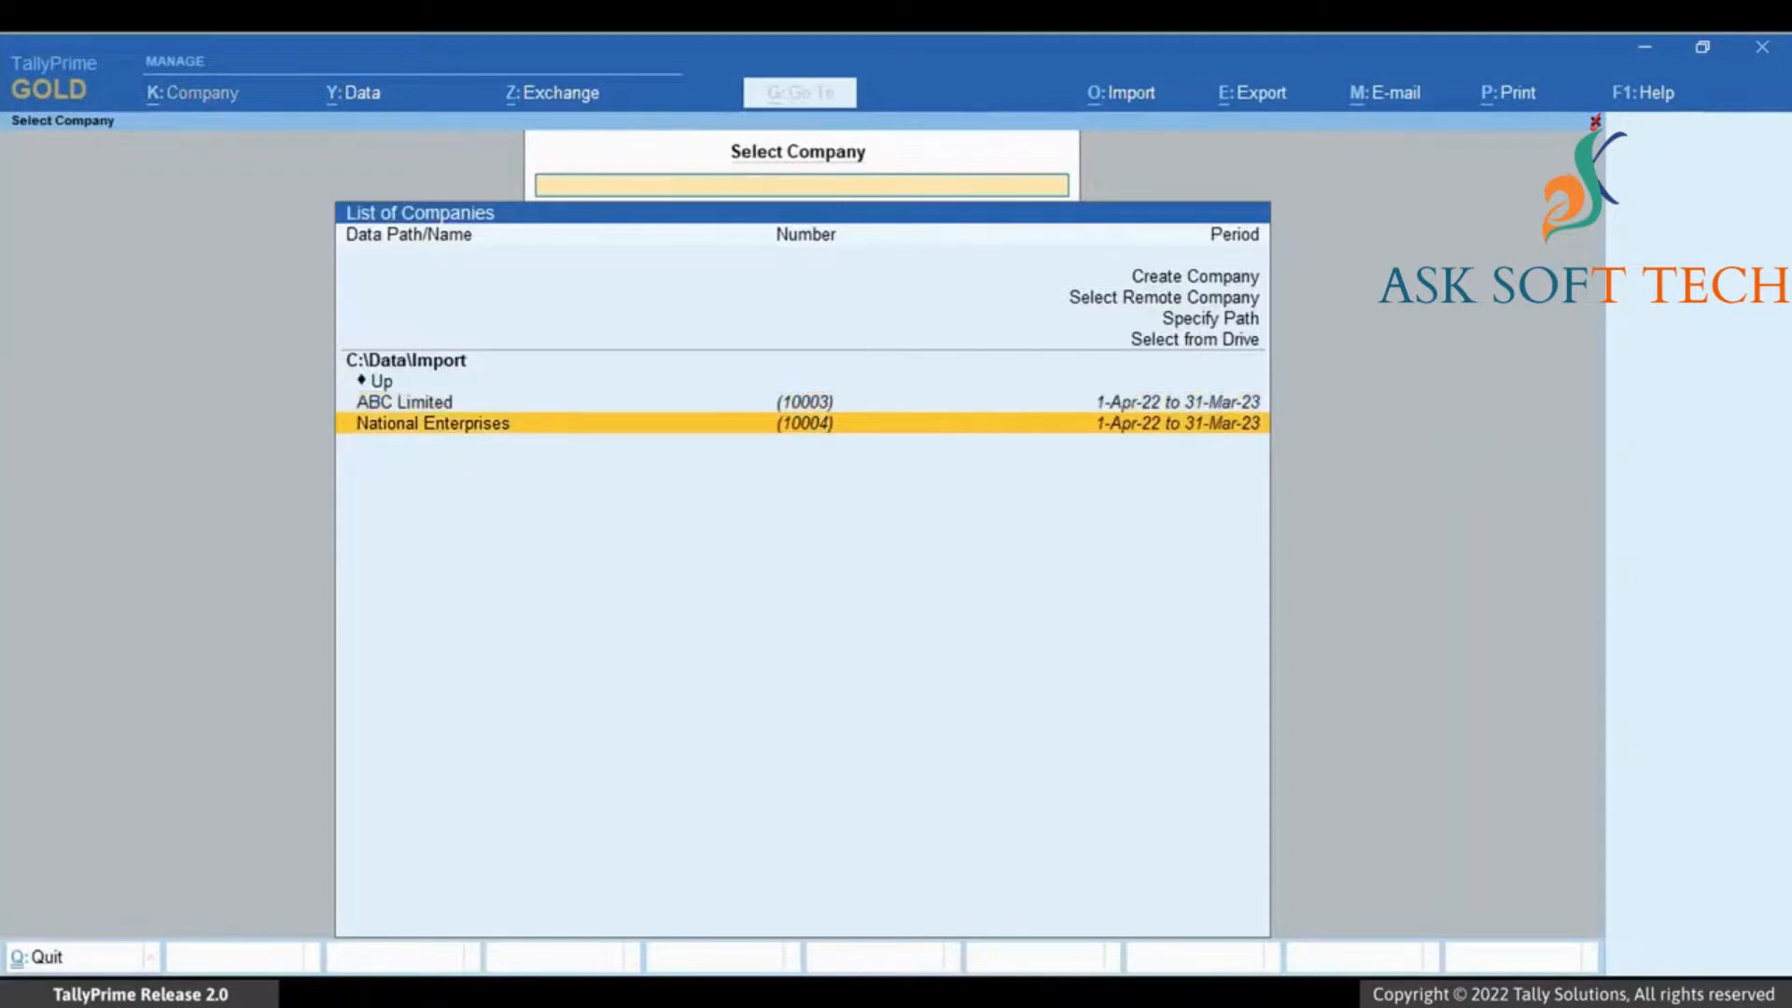
pyautogui.press('Return')
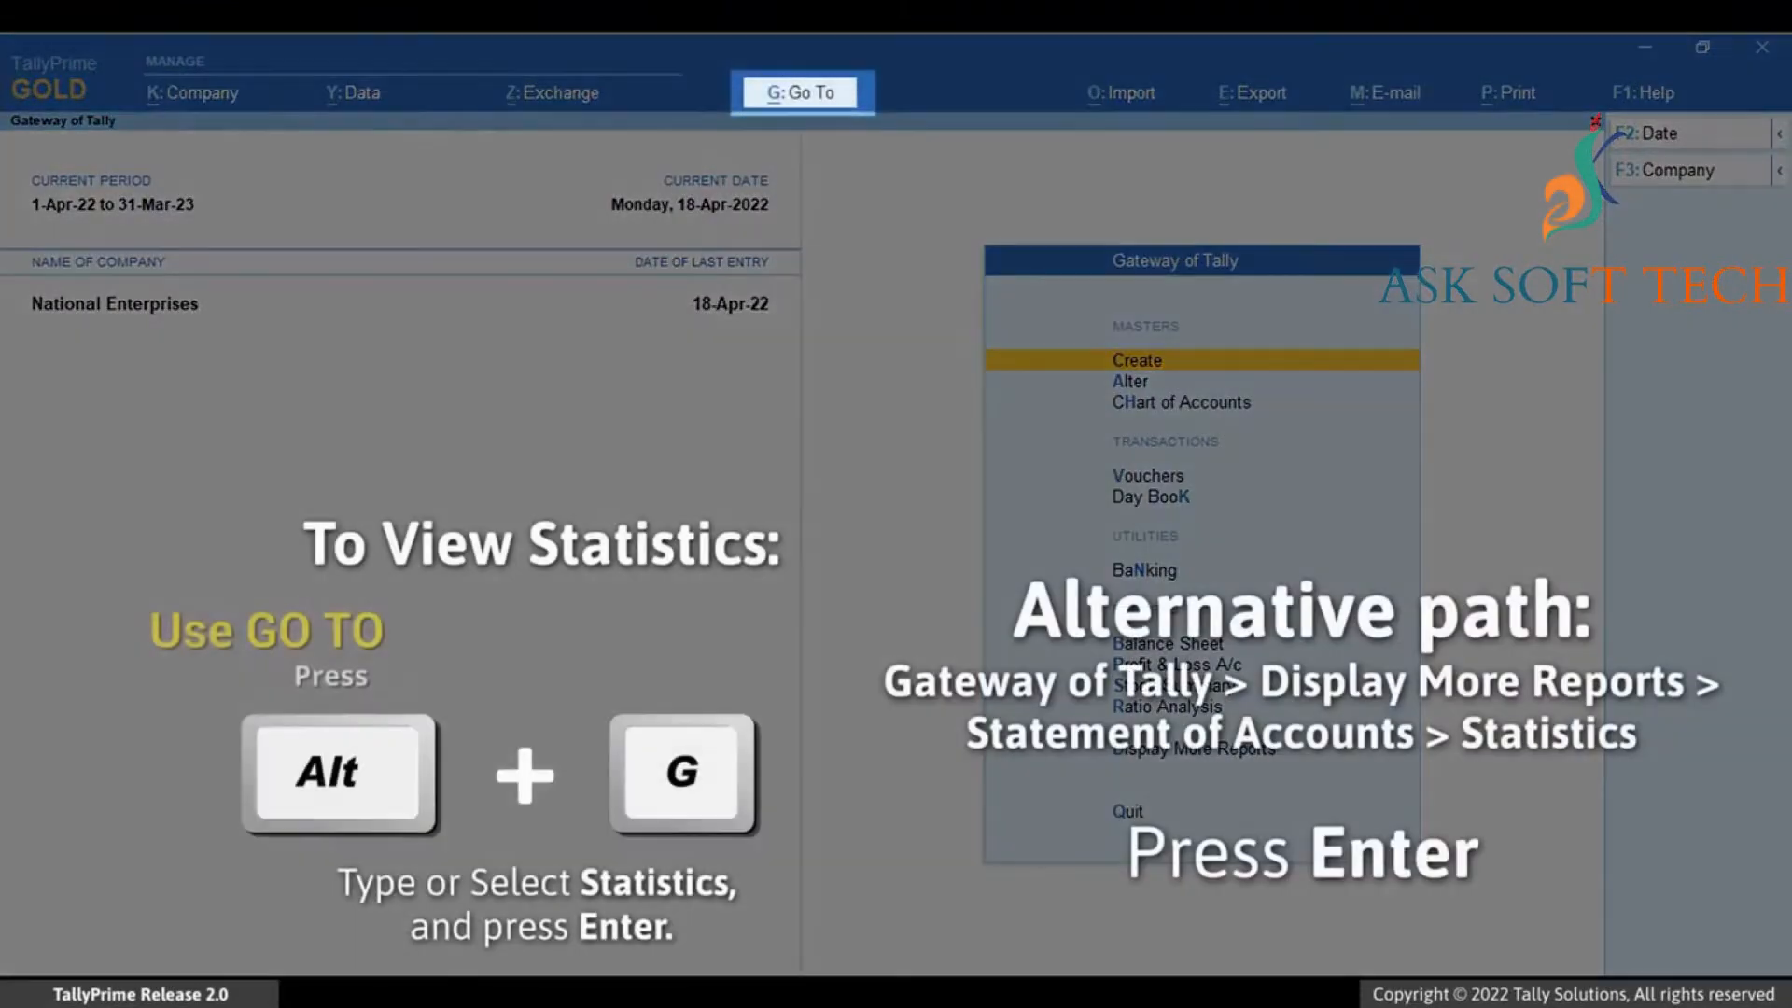
# - Open the Statistics report of National Enterprises, review the vouchers and accounts by type, and close it
pyautogui.hotkey('alt', 'g')
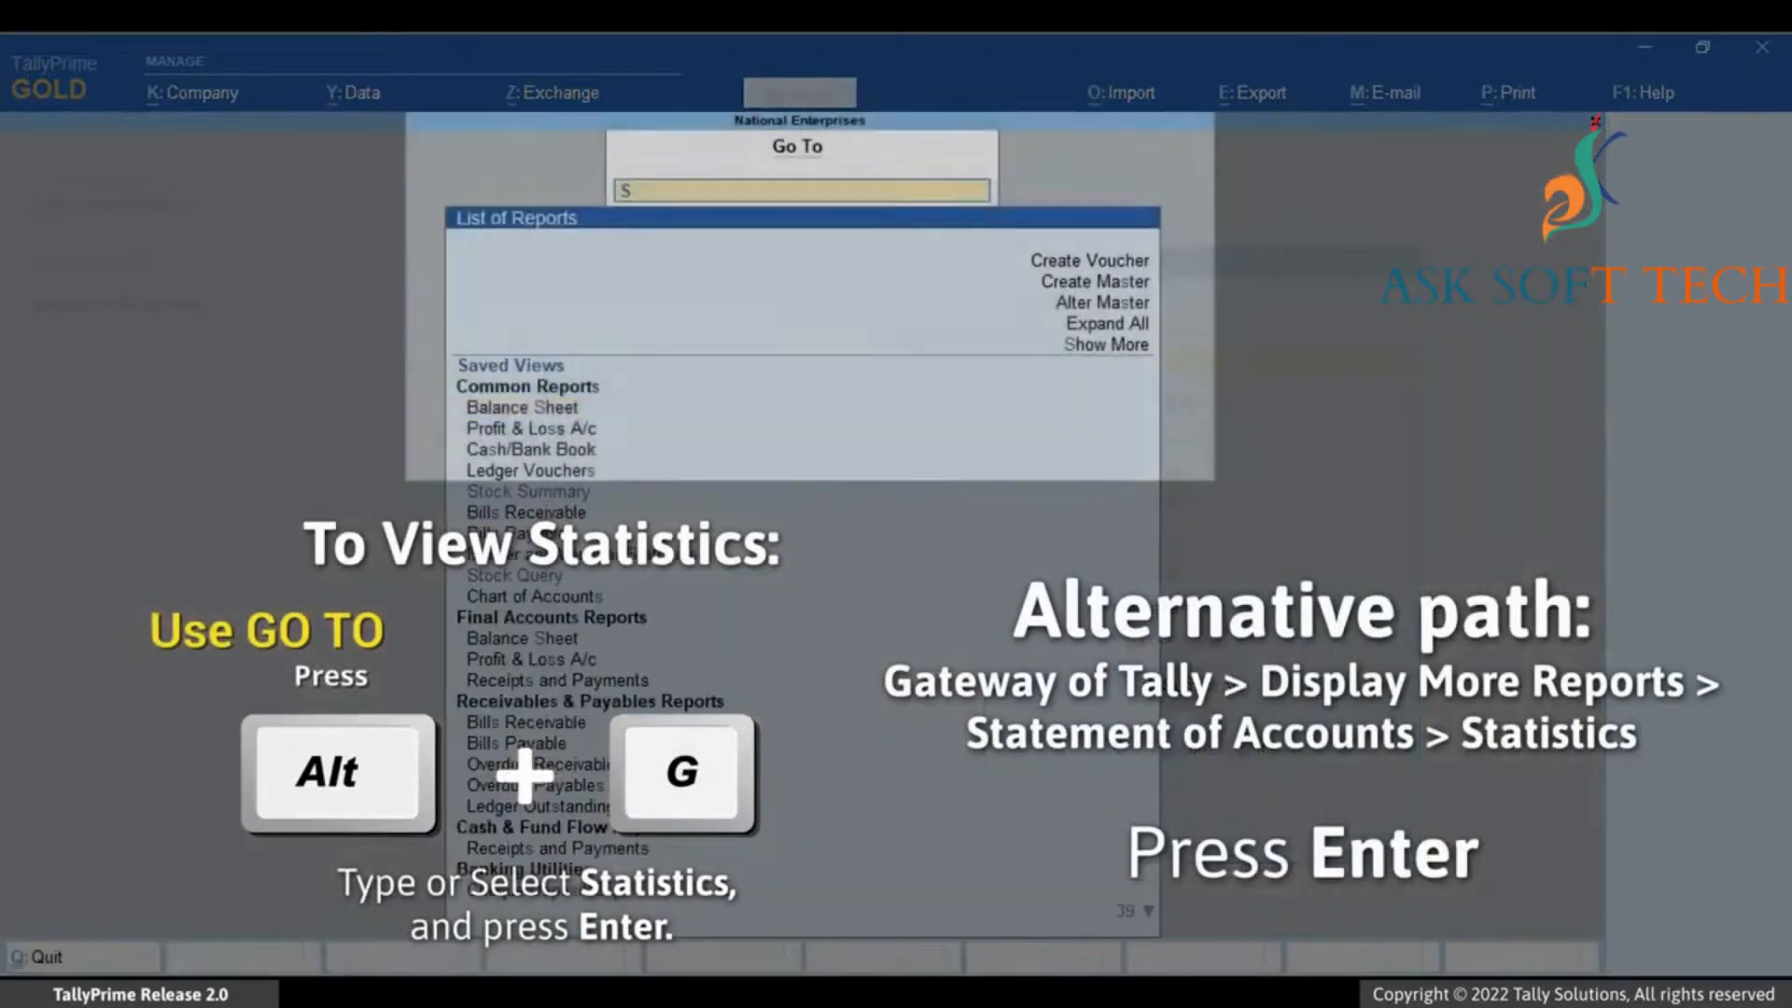
pyautogui.write('Sta')
pyautogui.press('Down')
pyautogui.press('Down')
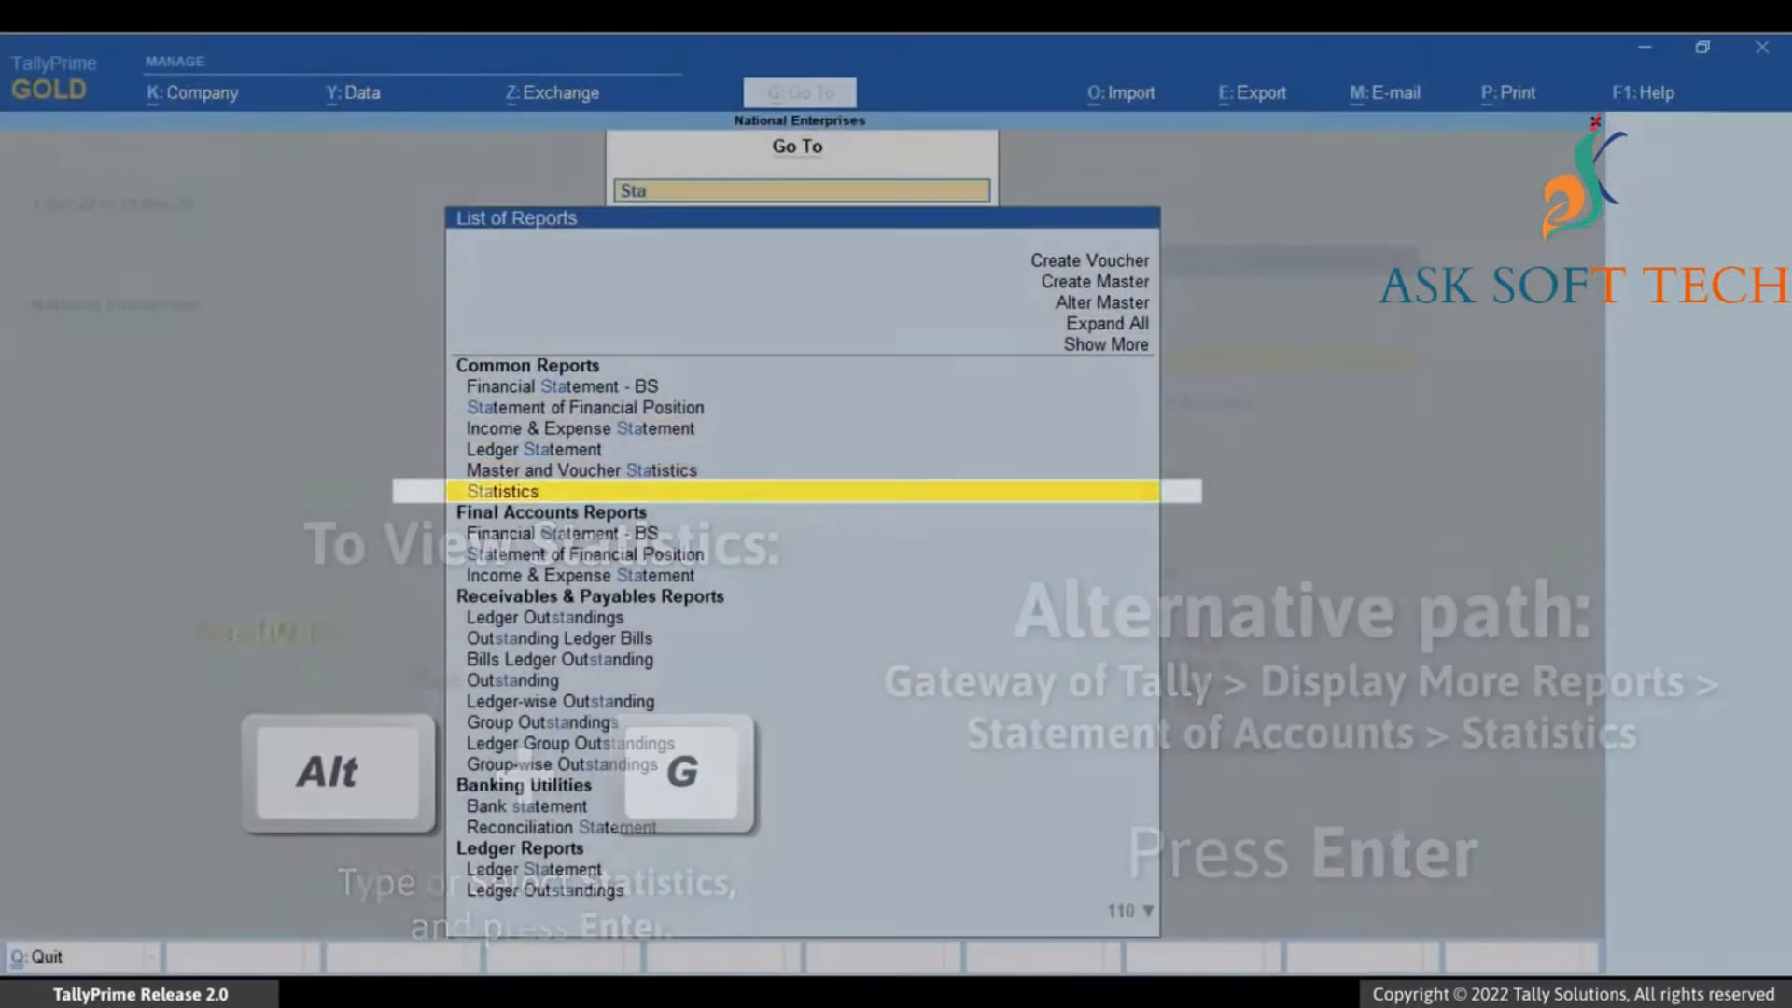
pyautogui.press('Return')
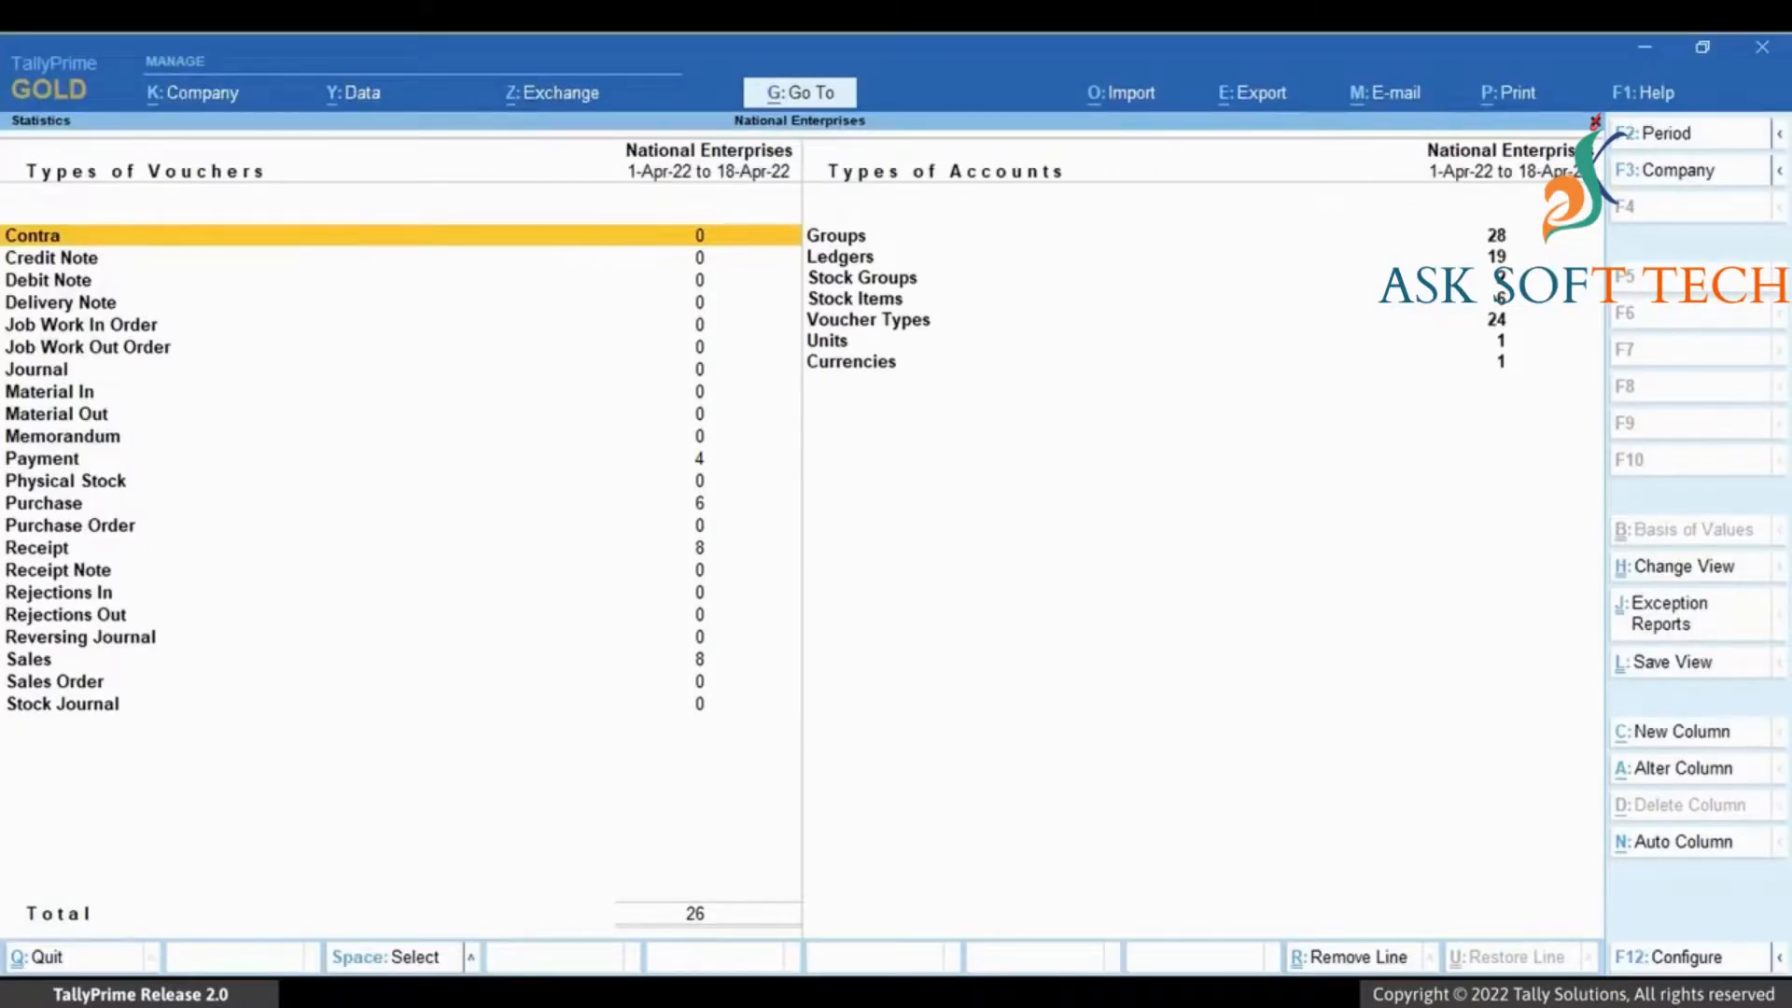
pyautogui.press('Escape')
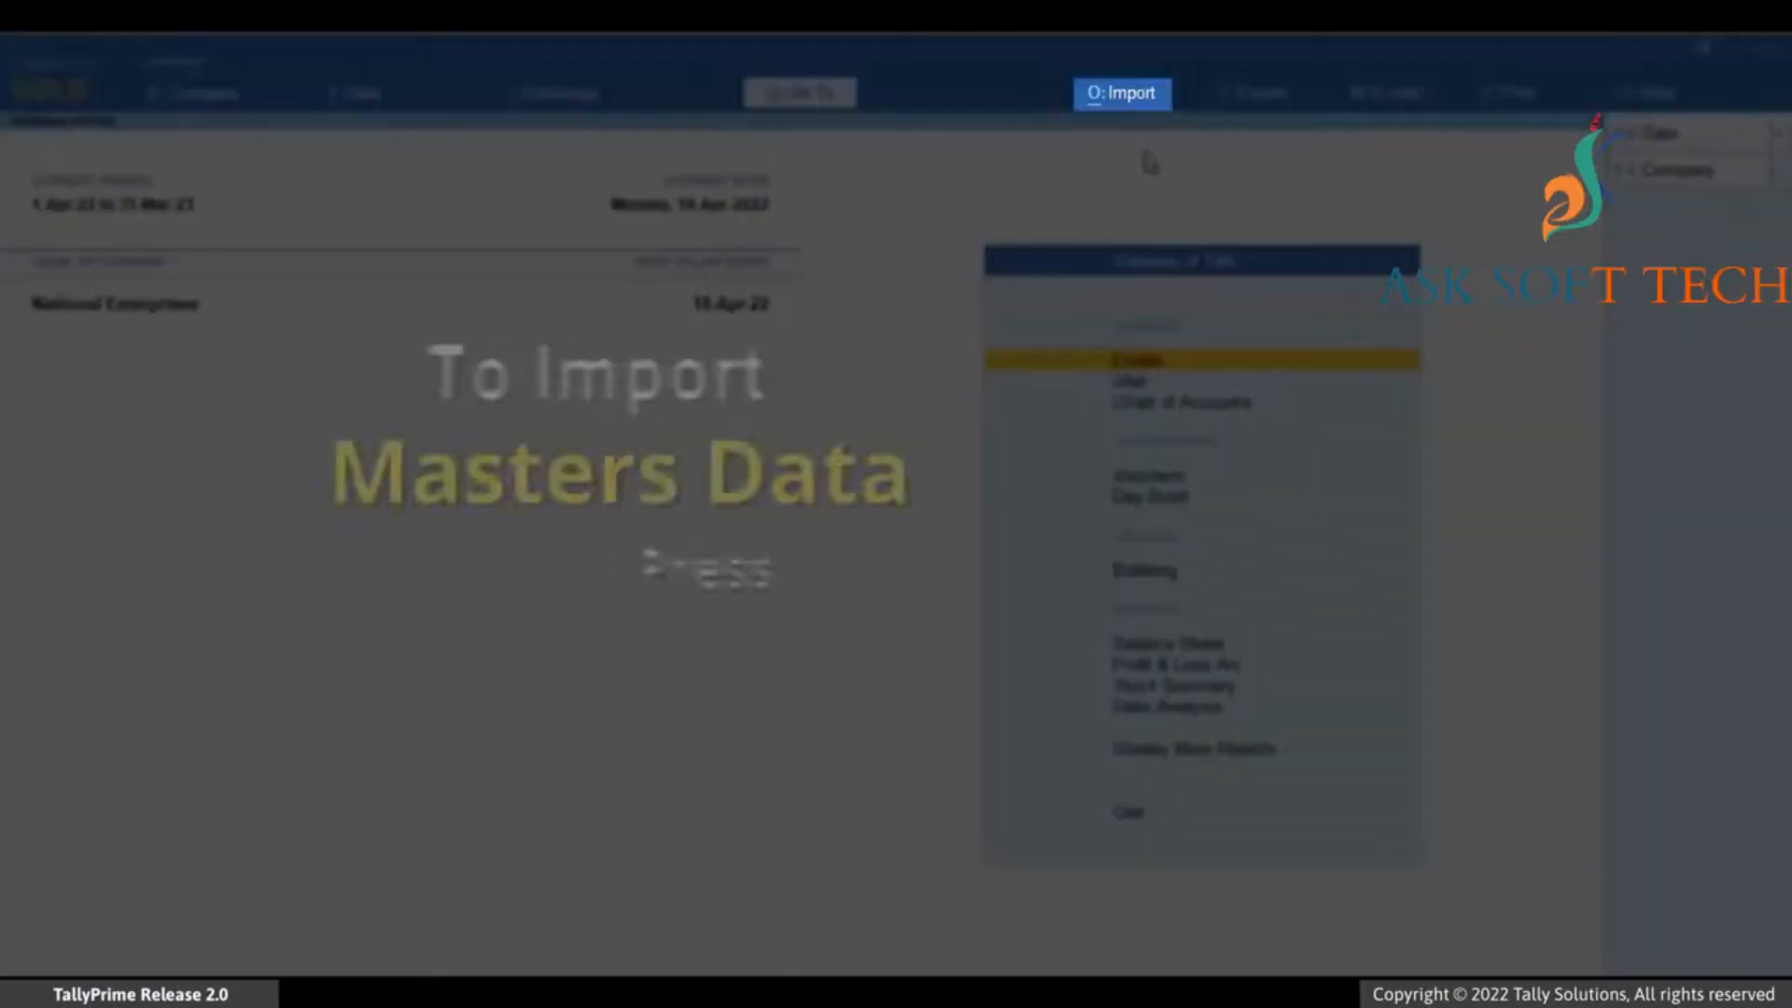
# - Start importing transactions into National Enterprises and specify D:\export as the import file path
pyautogui.hotkey('alt', 'o')
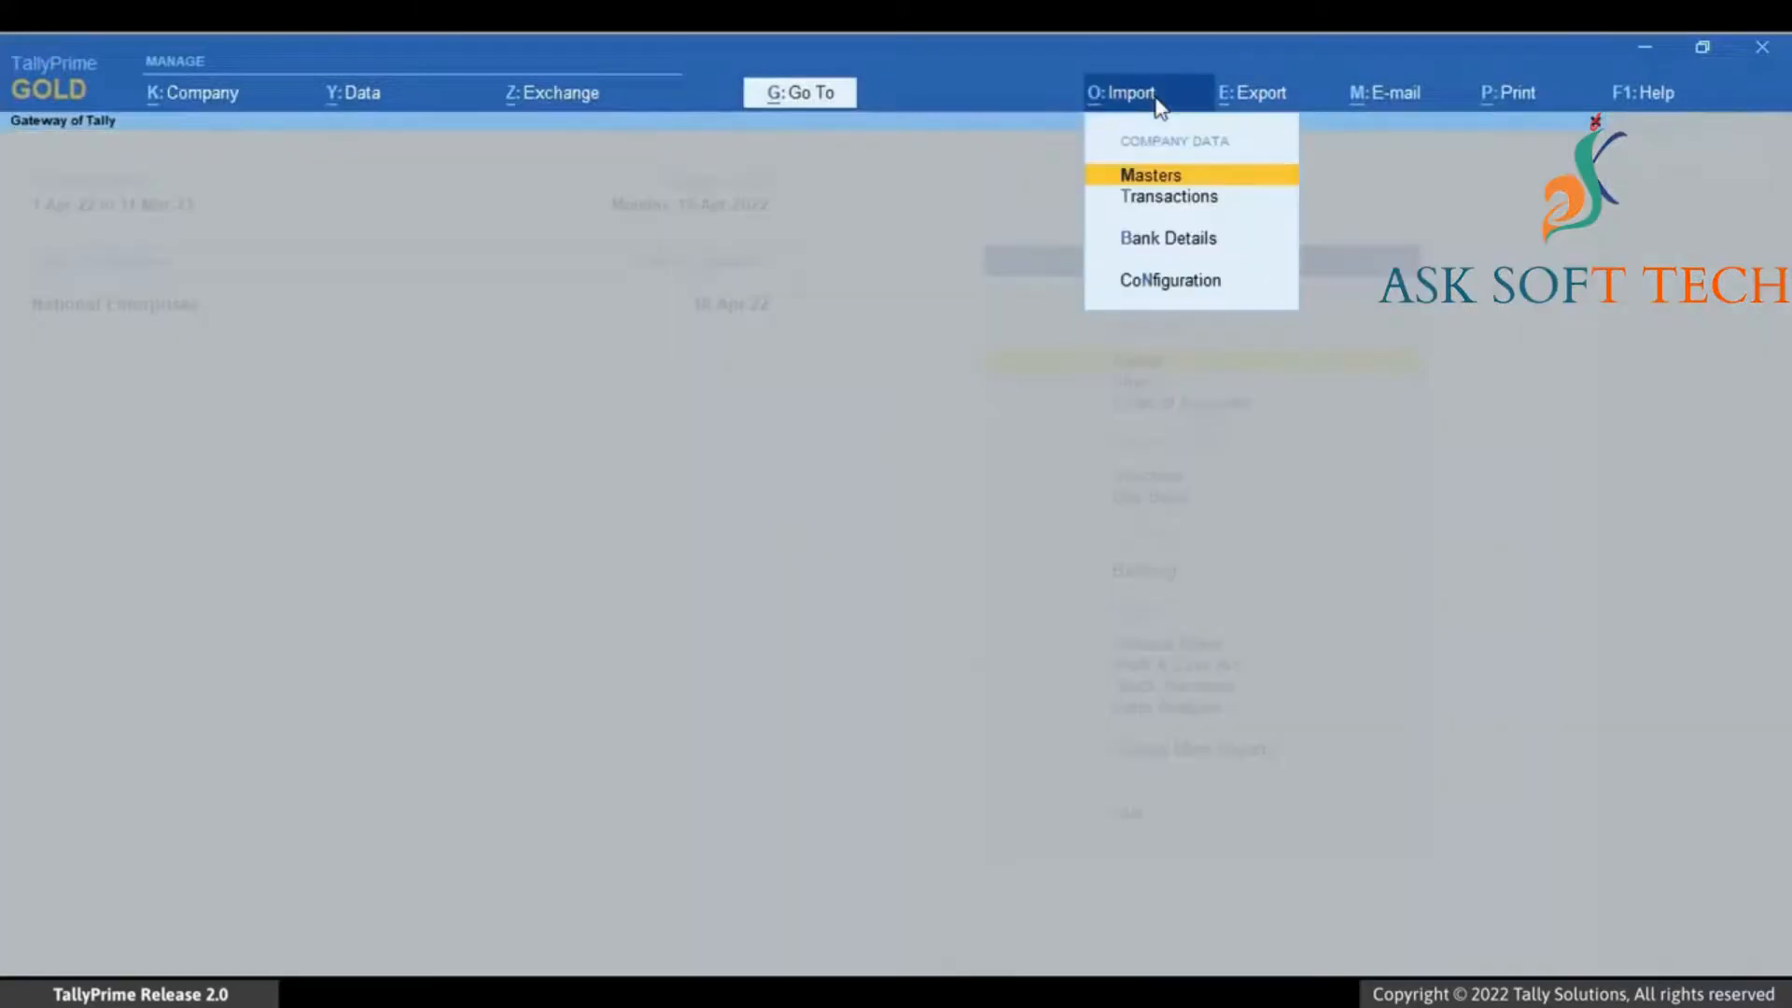
pyautogui.click(1213, 197)
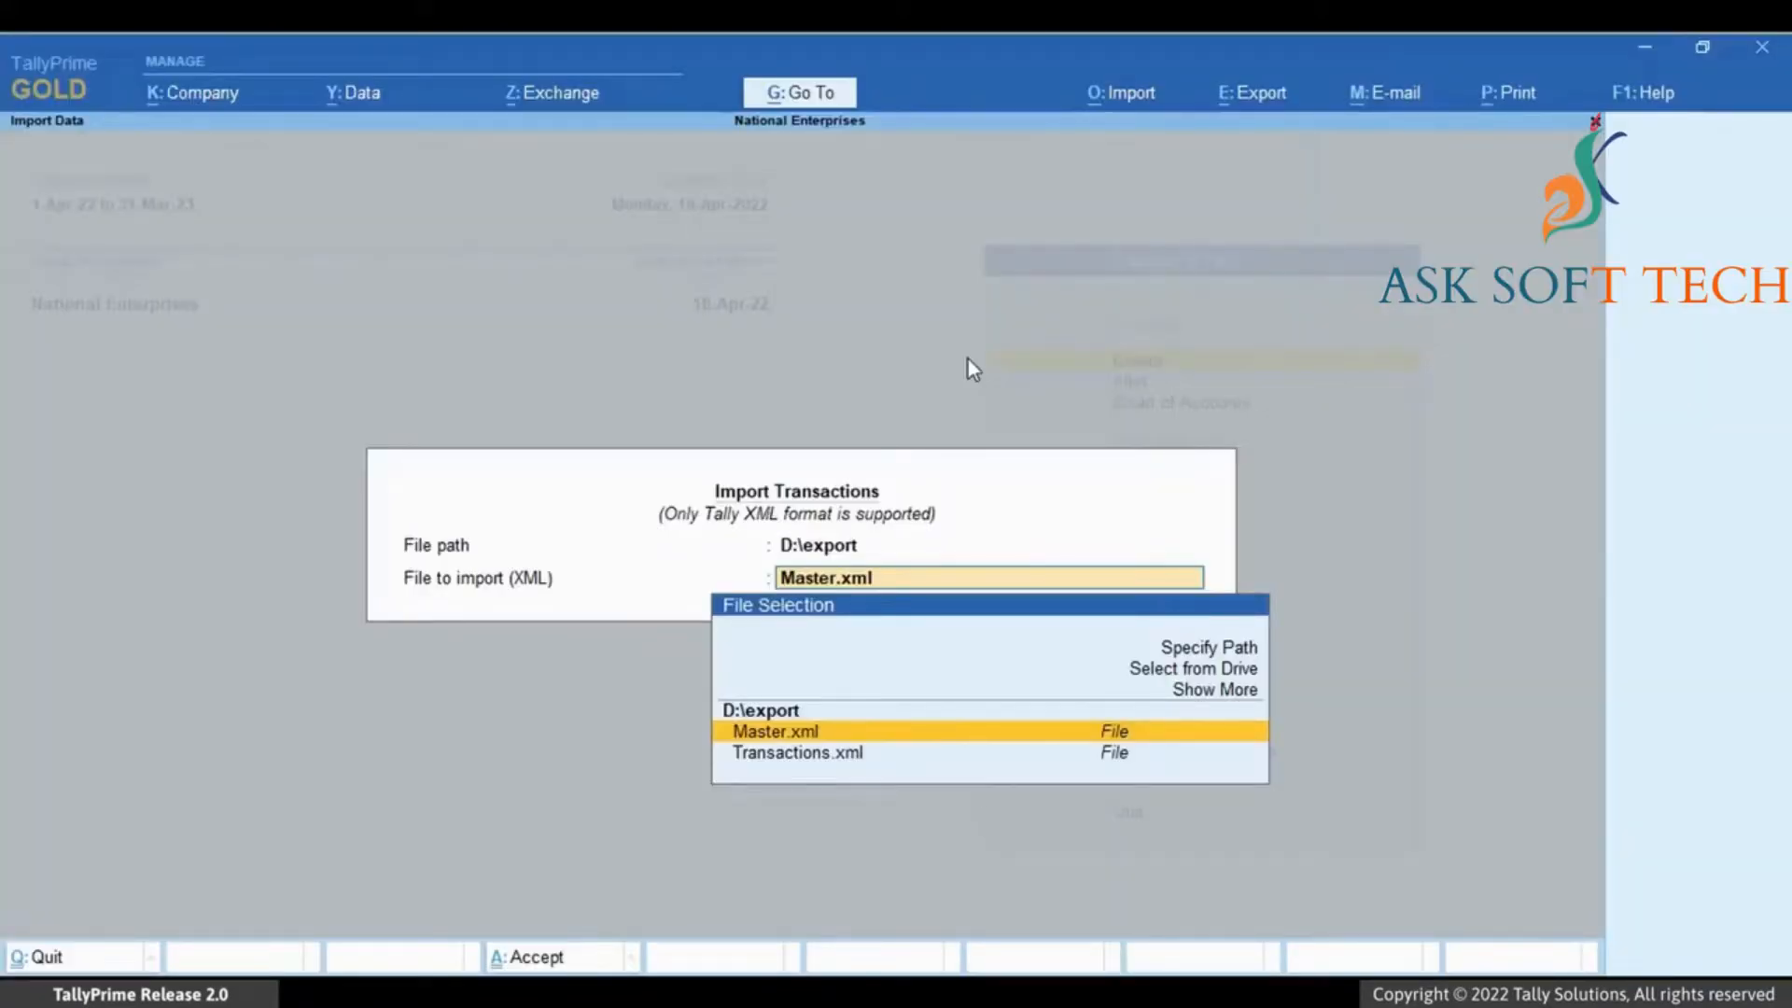
pyautogui.press('Up')
pyautogui.press('Up')
pyautogui.press('Up')
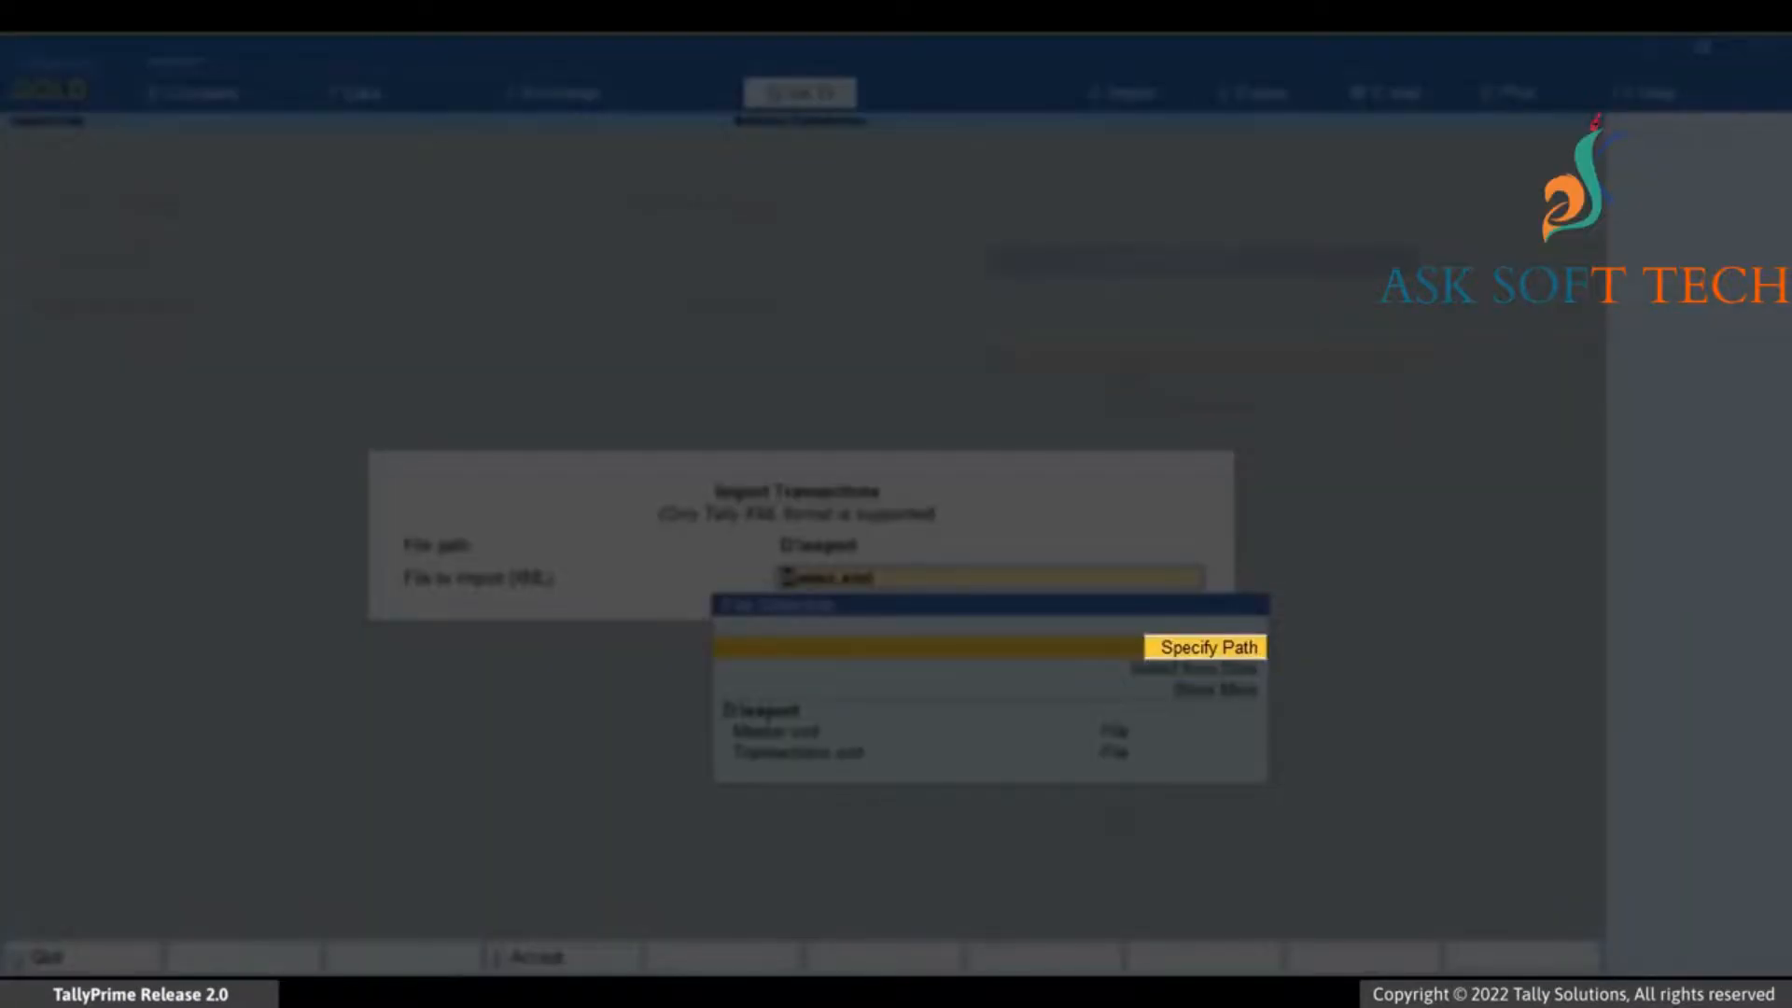
pyautogui.press('Return')
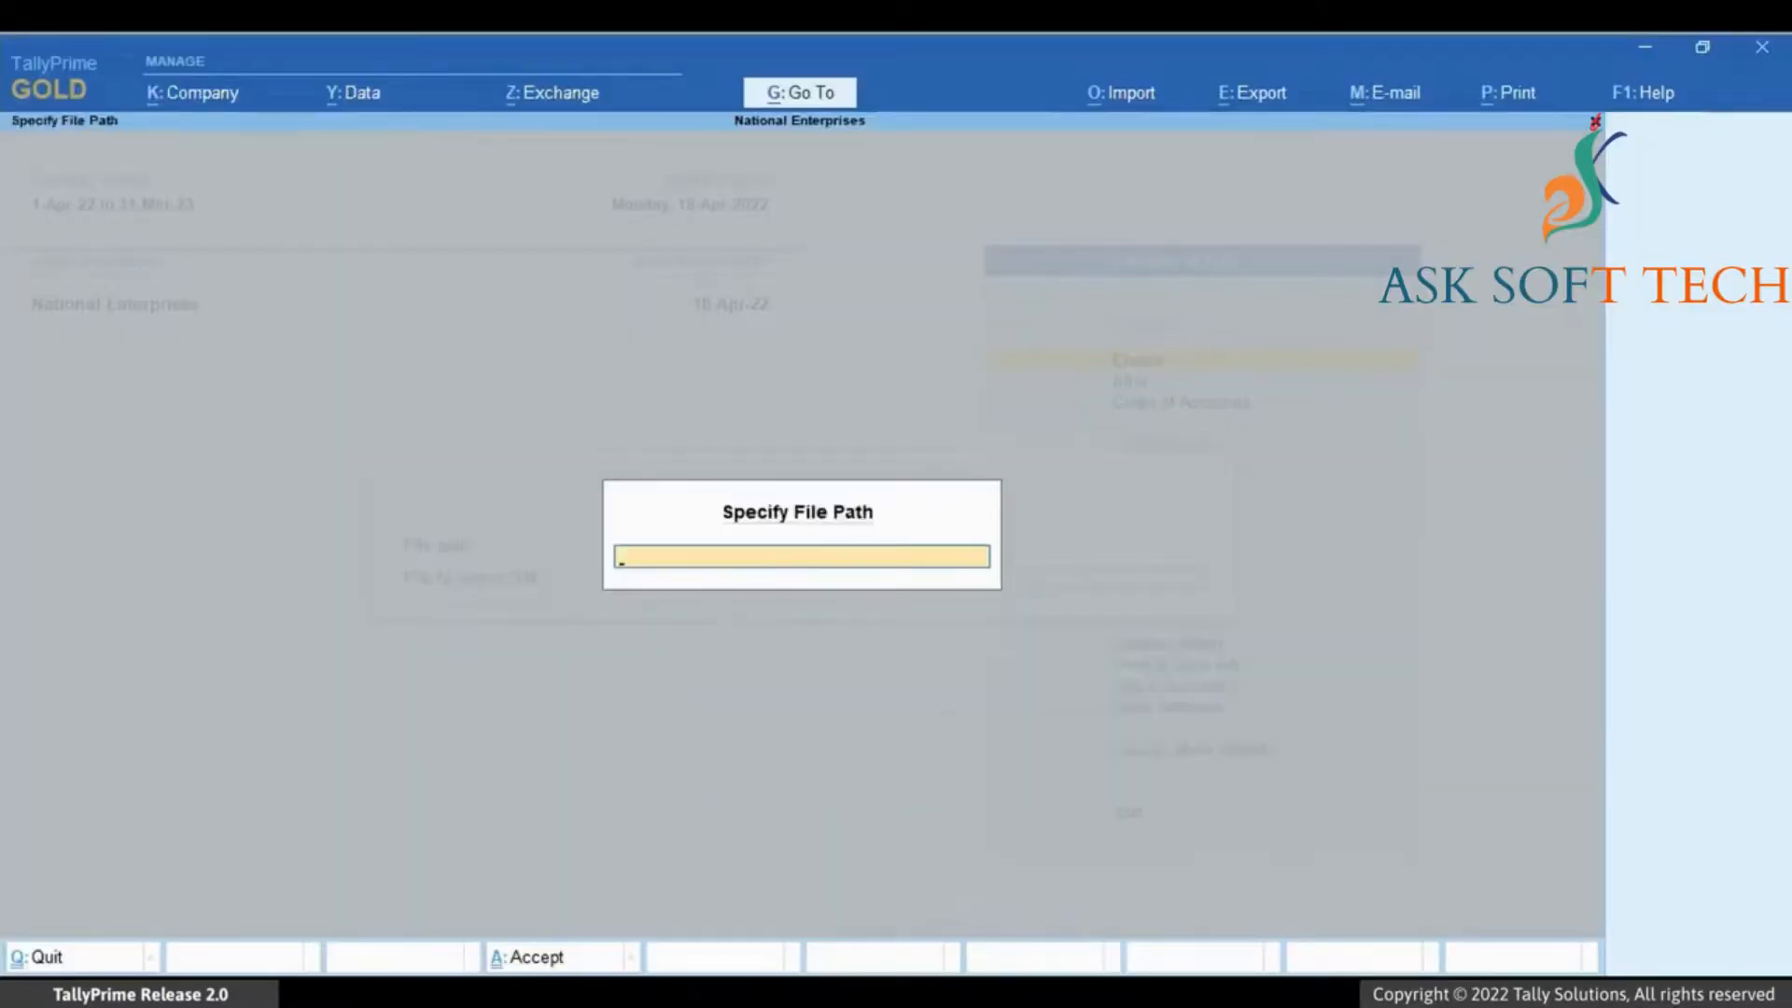
pyautogui.write('D:\\export')
pyautogui.press('Return')
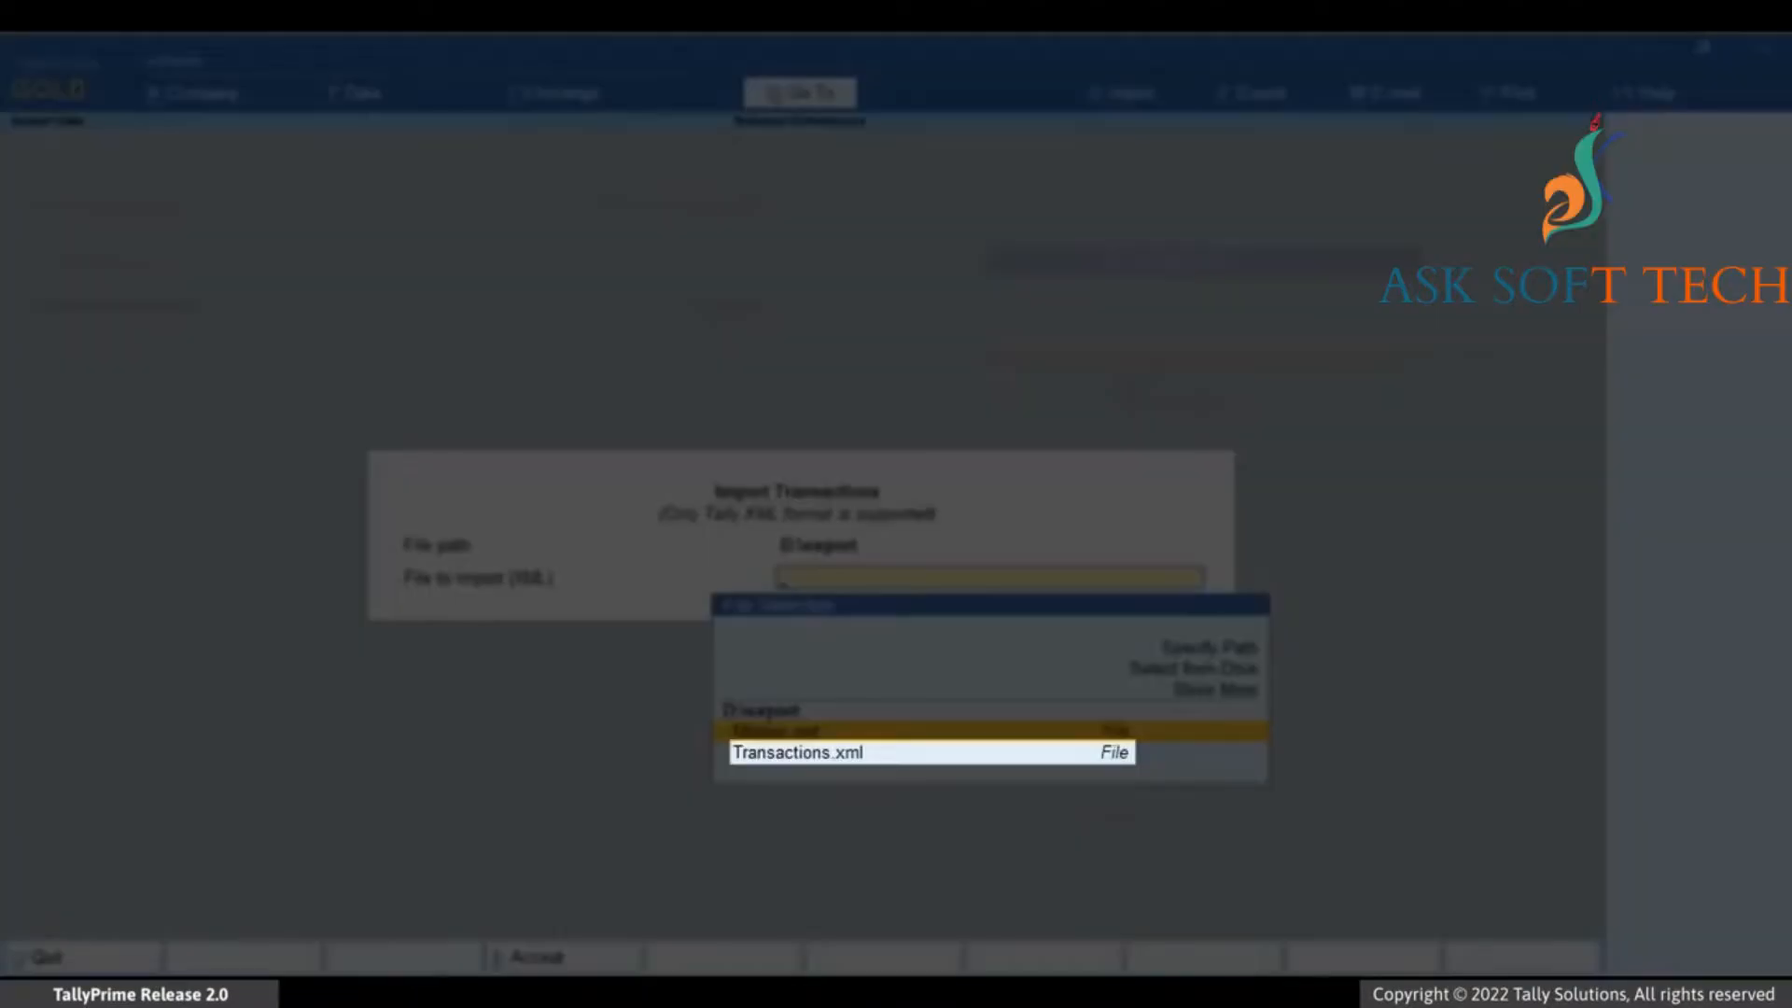
# - Choose Transactions.xml as the file to import and bring its transactions into National Enterprises
pyautogui.press('Down')
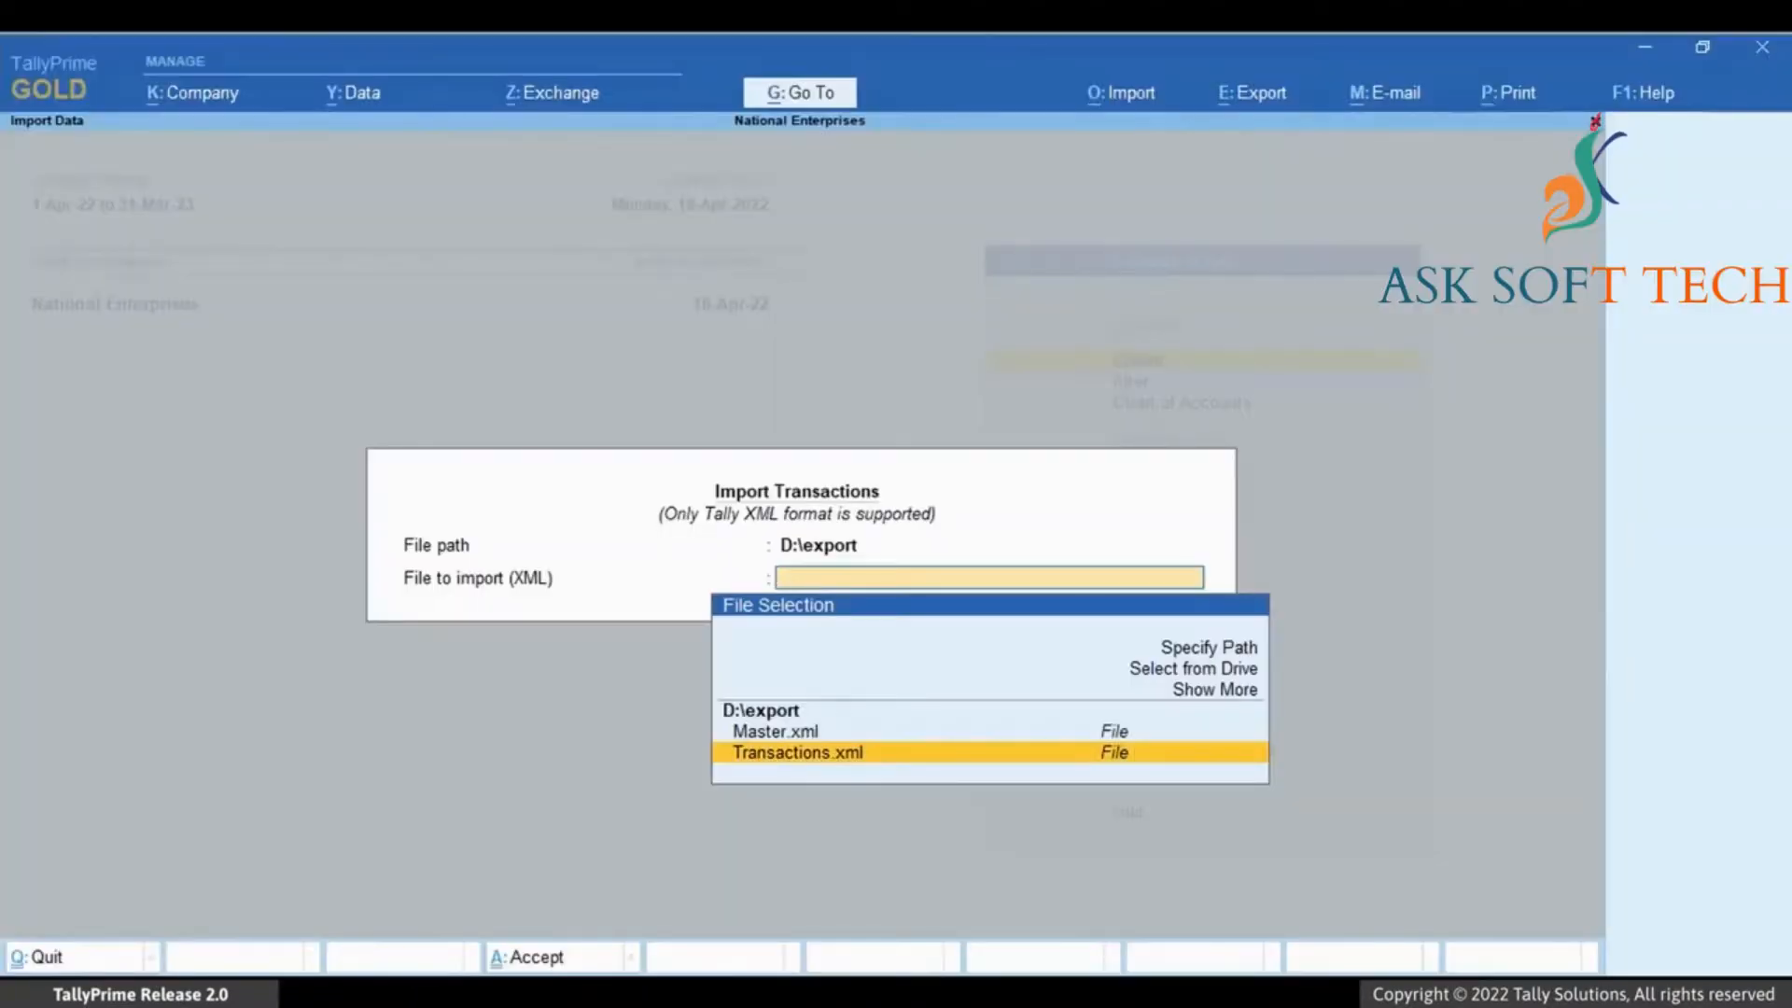
pyautogui.press('Return')
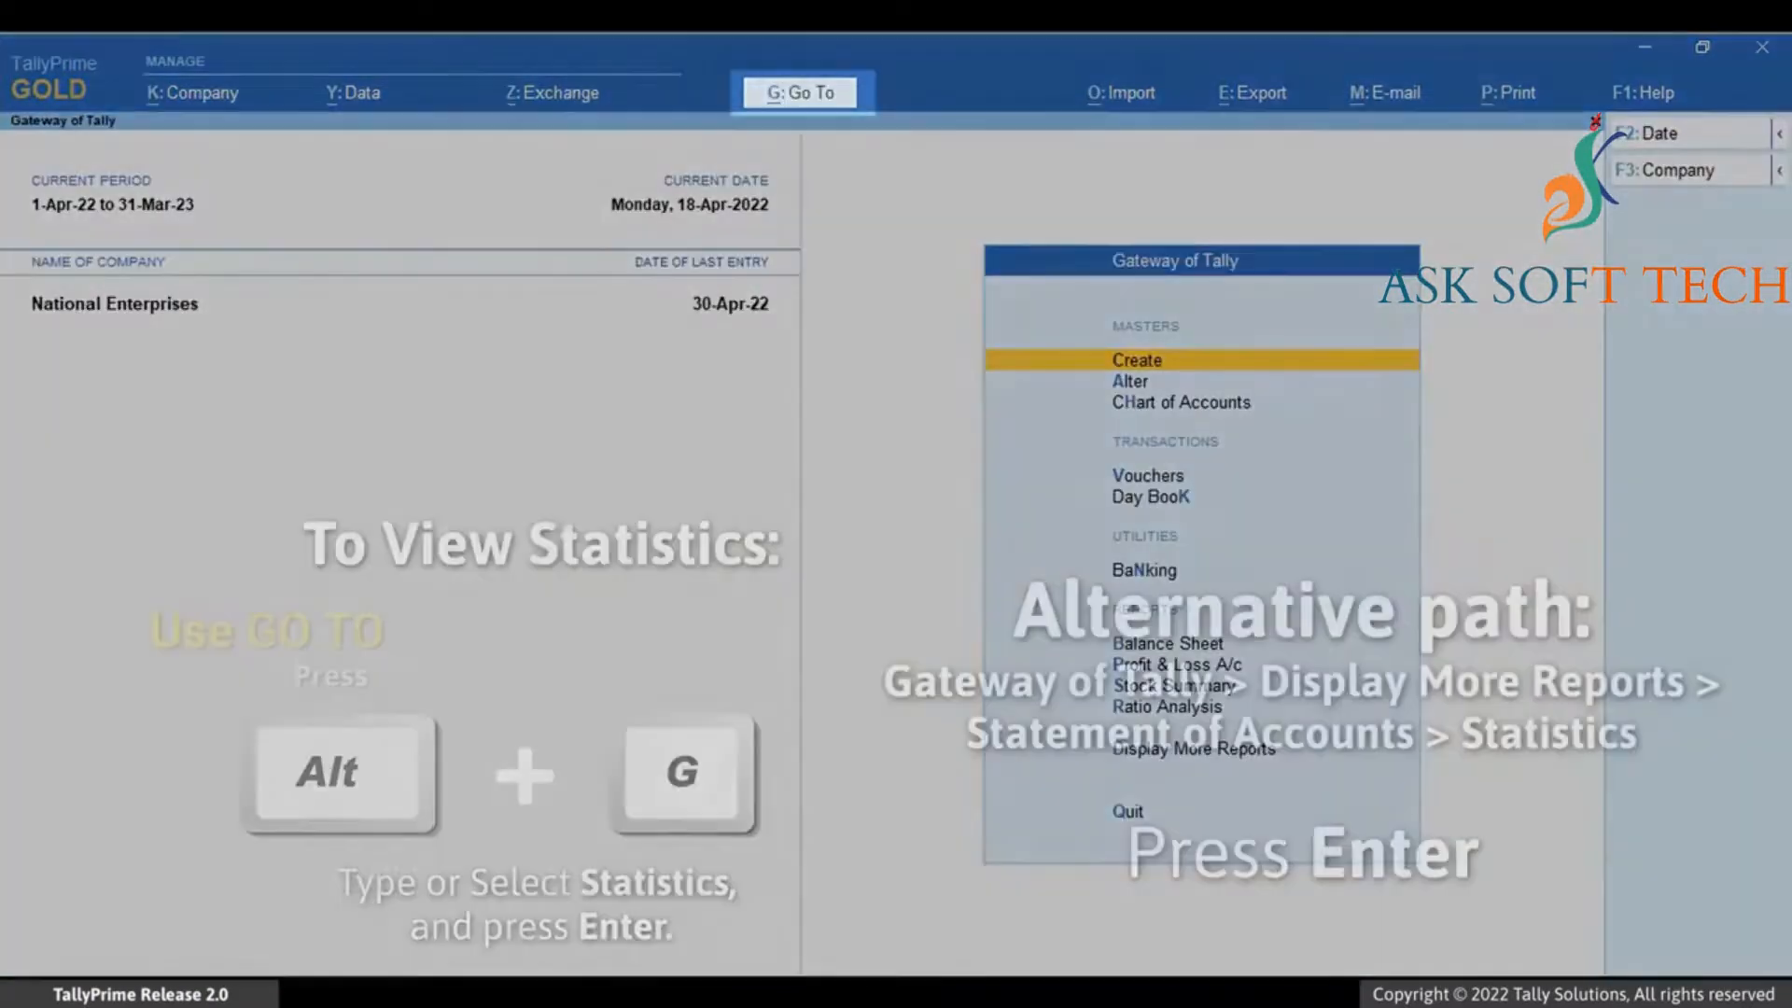
# - Open the Statistics report of National Enterprises, check the voucher and account counts after the transaction import, and close it
pyautogui.hotkey('alt', 'g')
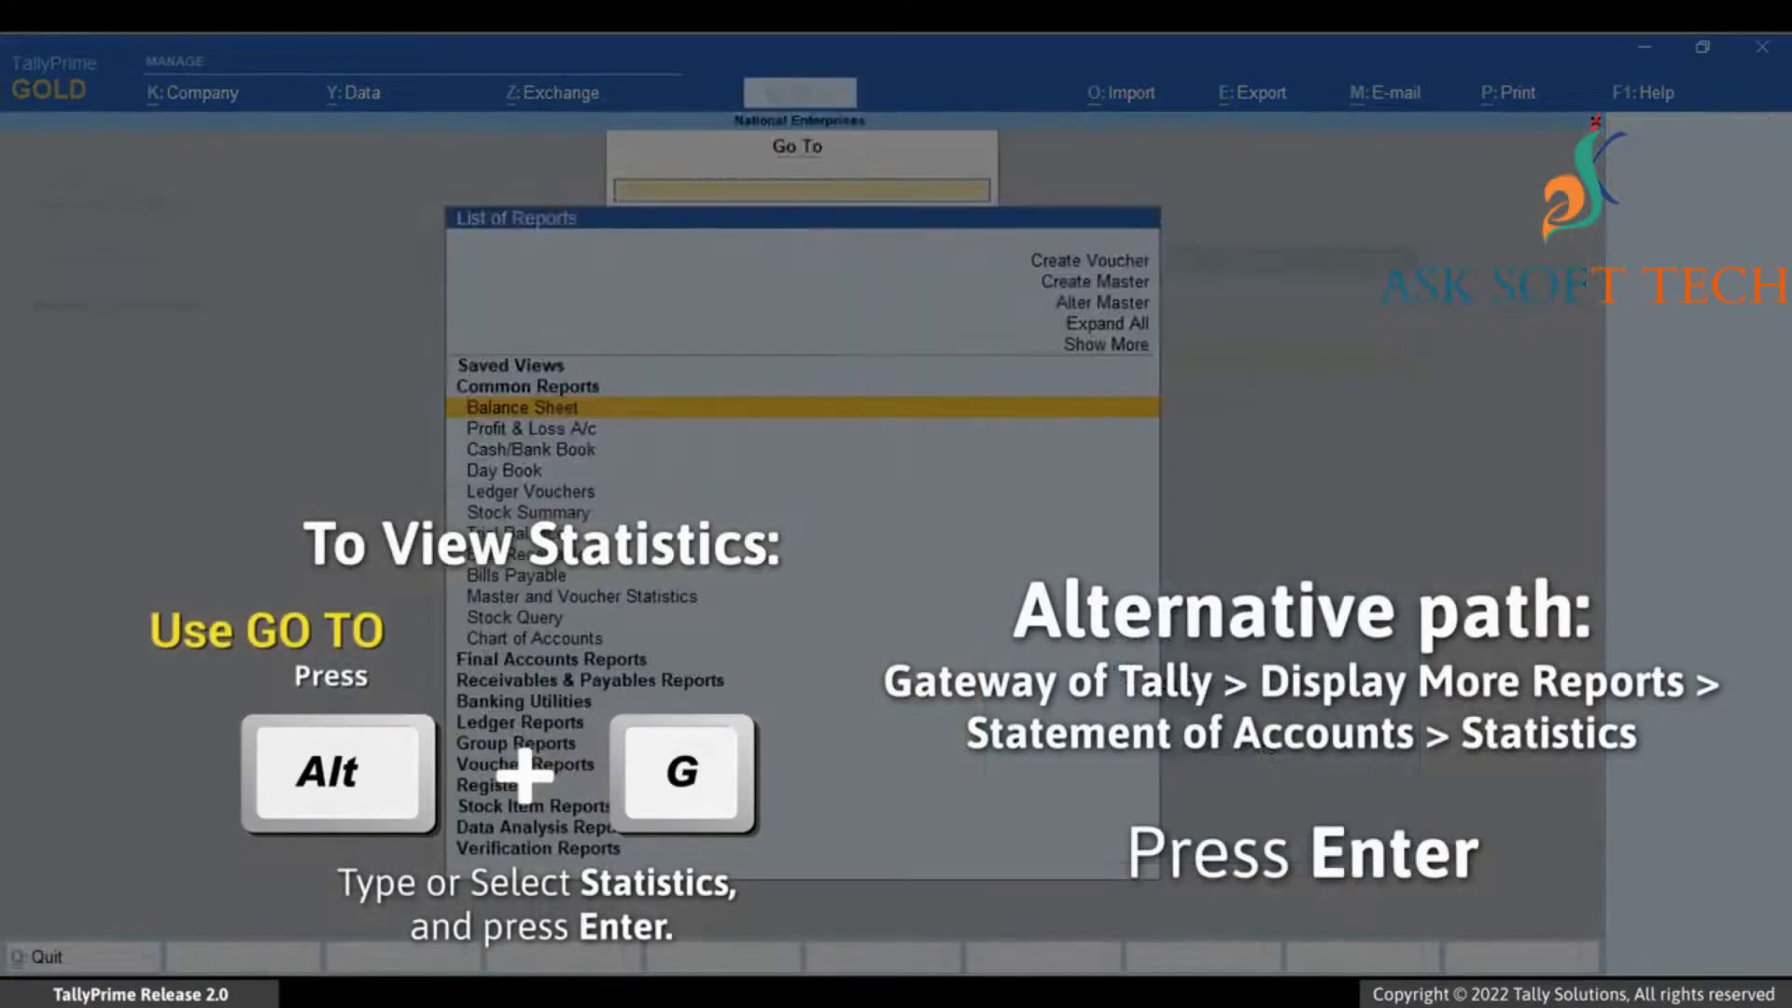
pyautogui.write('Stat')
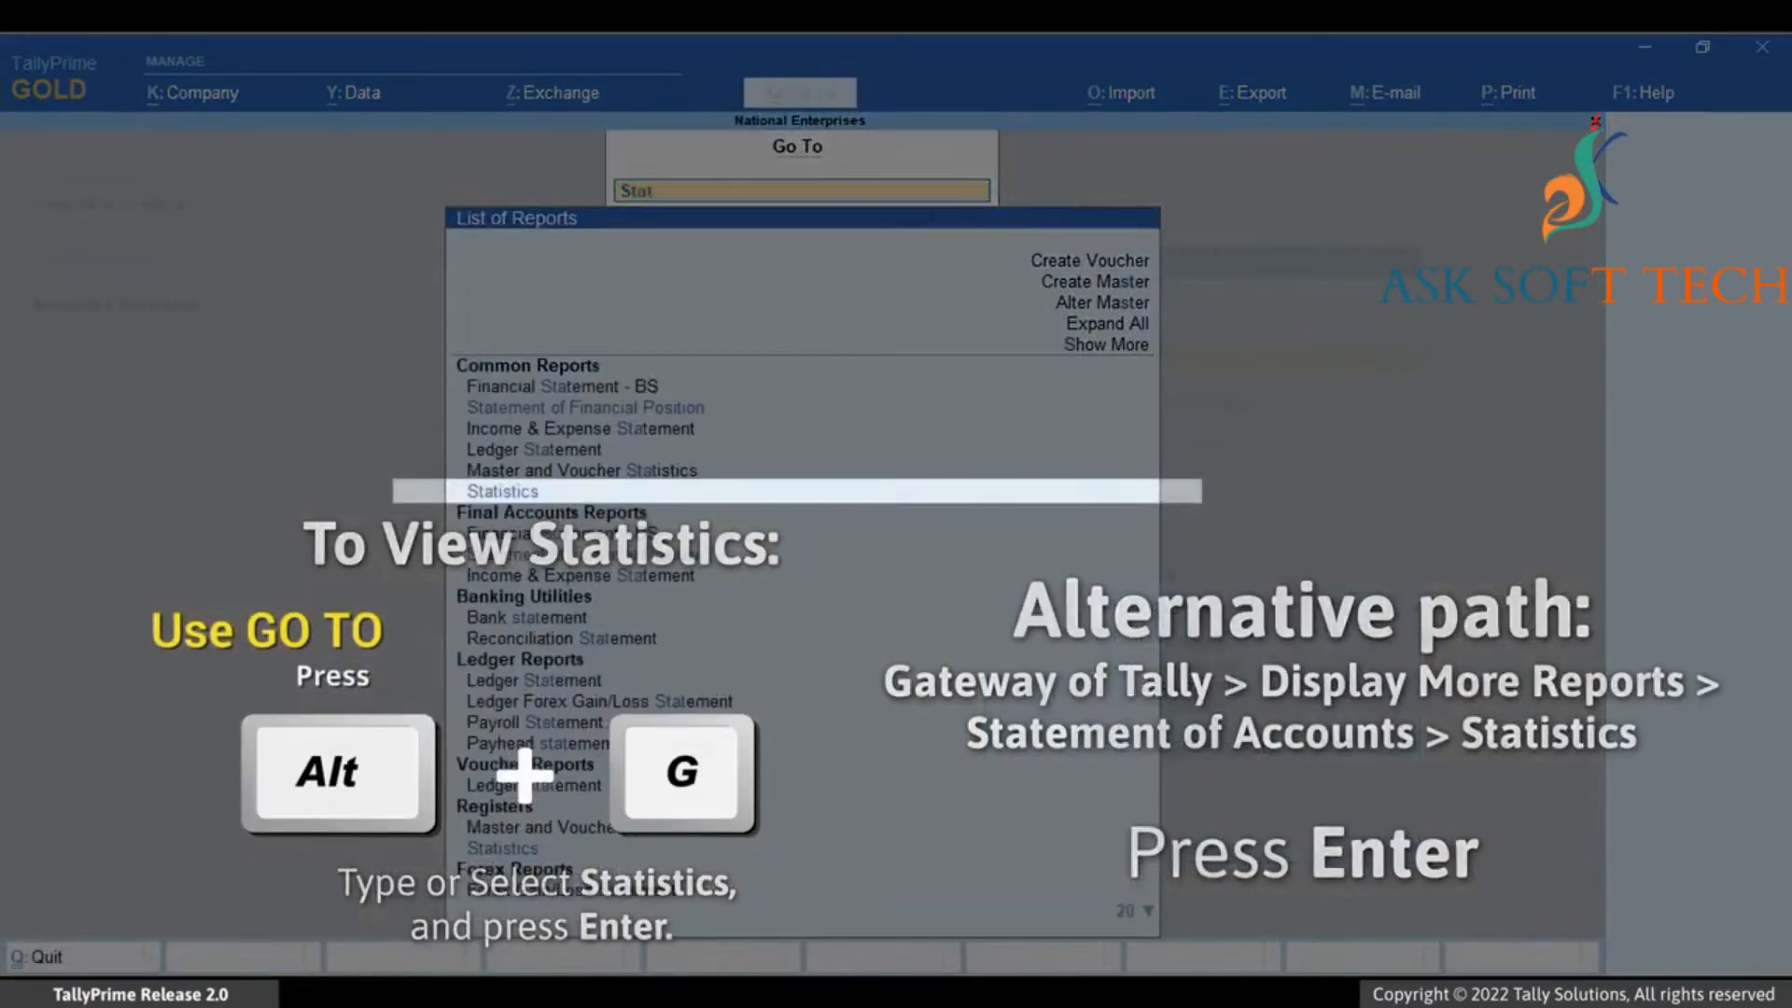
pyautogui.press('Down')
pyautogui.press('Down')
pyautogui.press('Down')
pyautogui.press('Down')
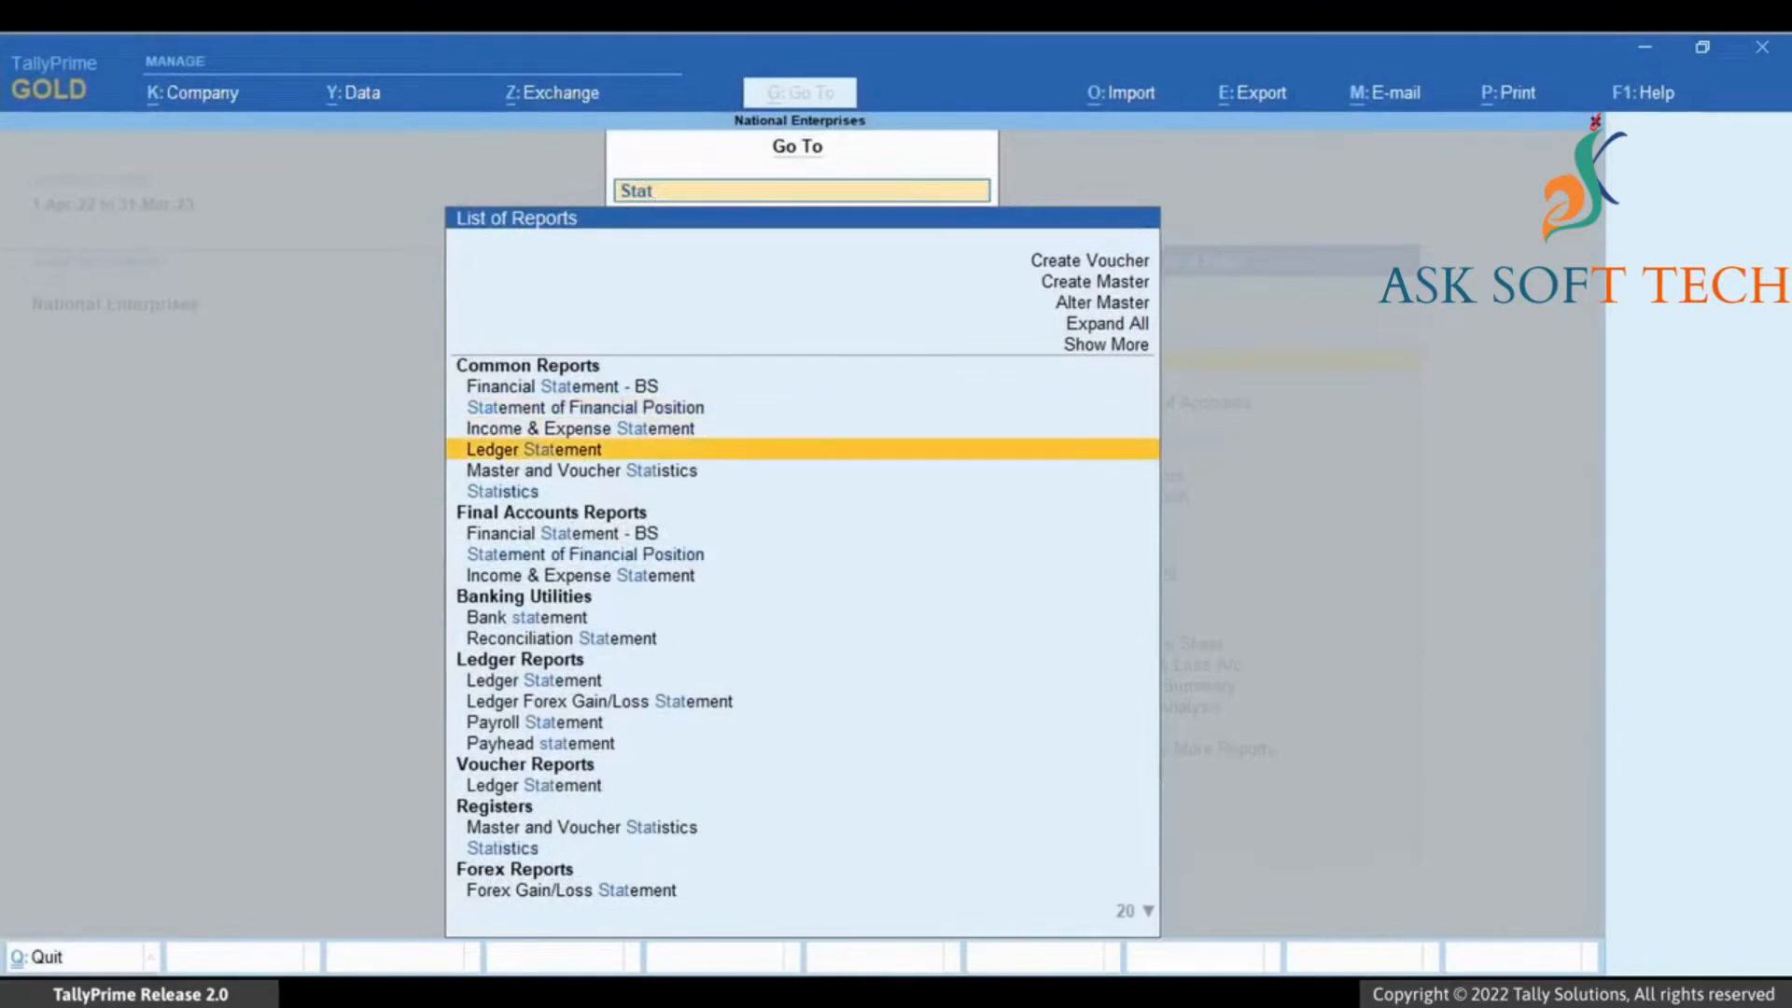
pyautogui.press('Return')
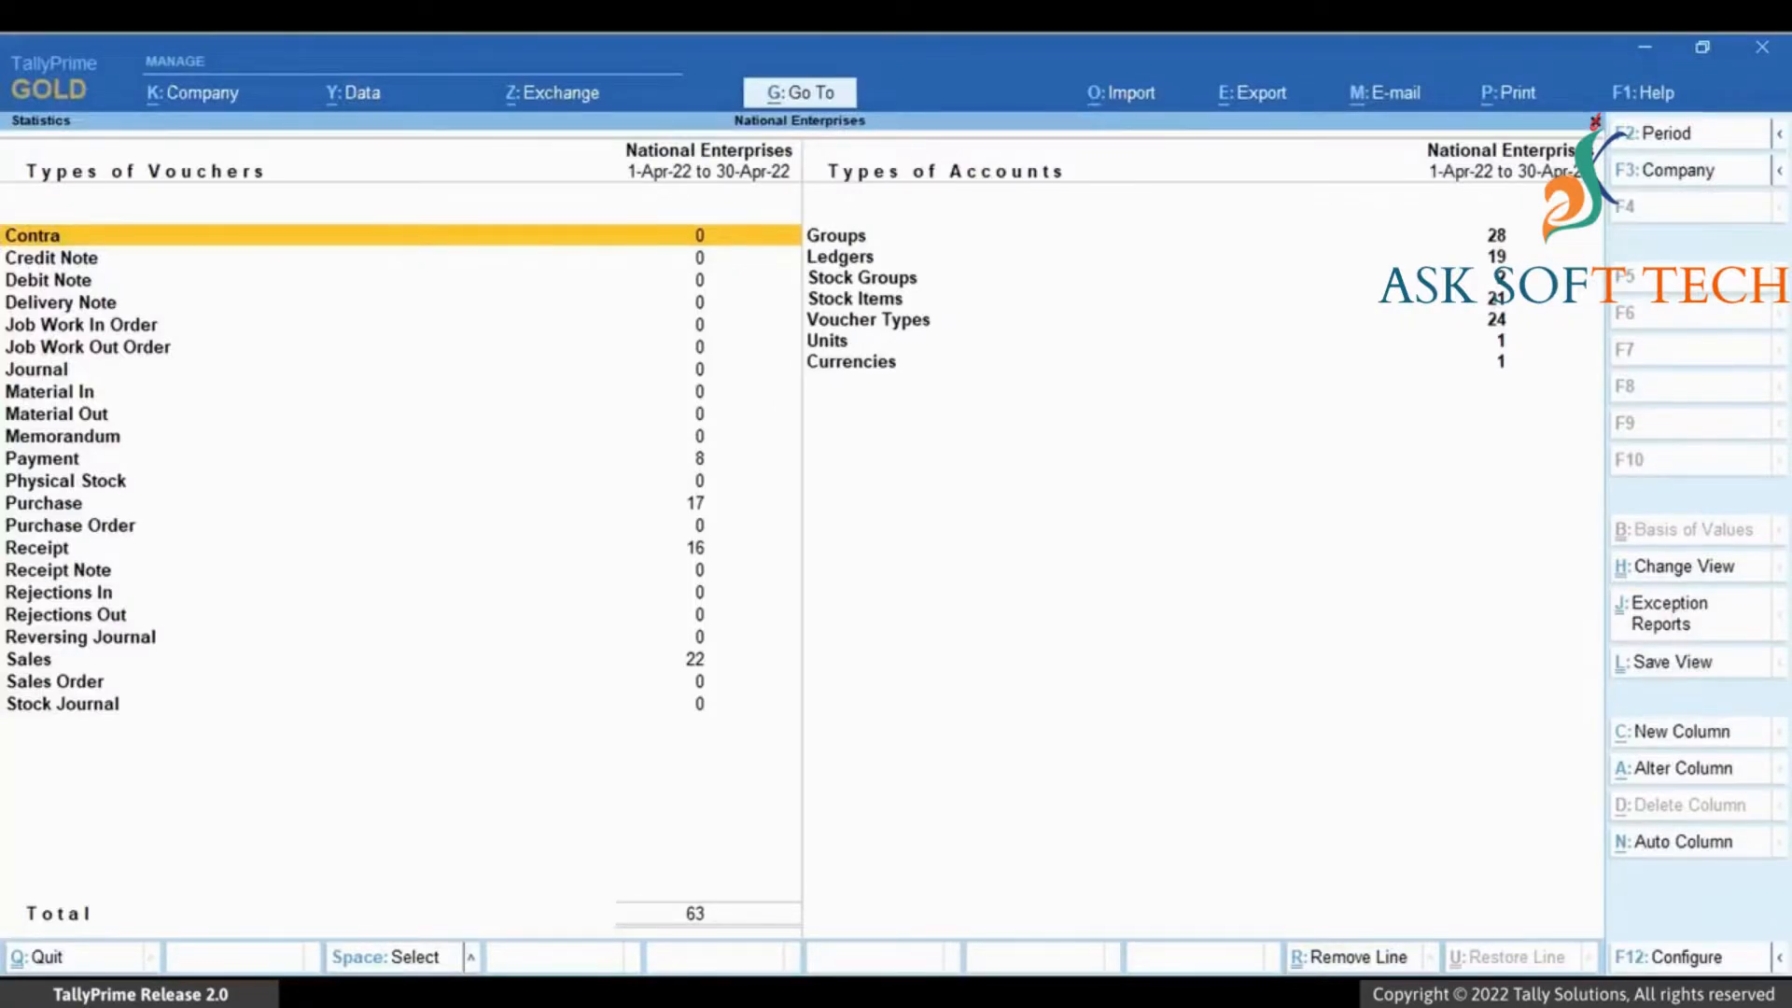
pyautogui.press('Escape')
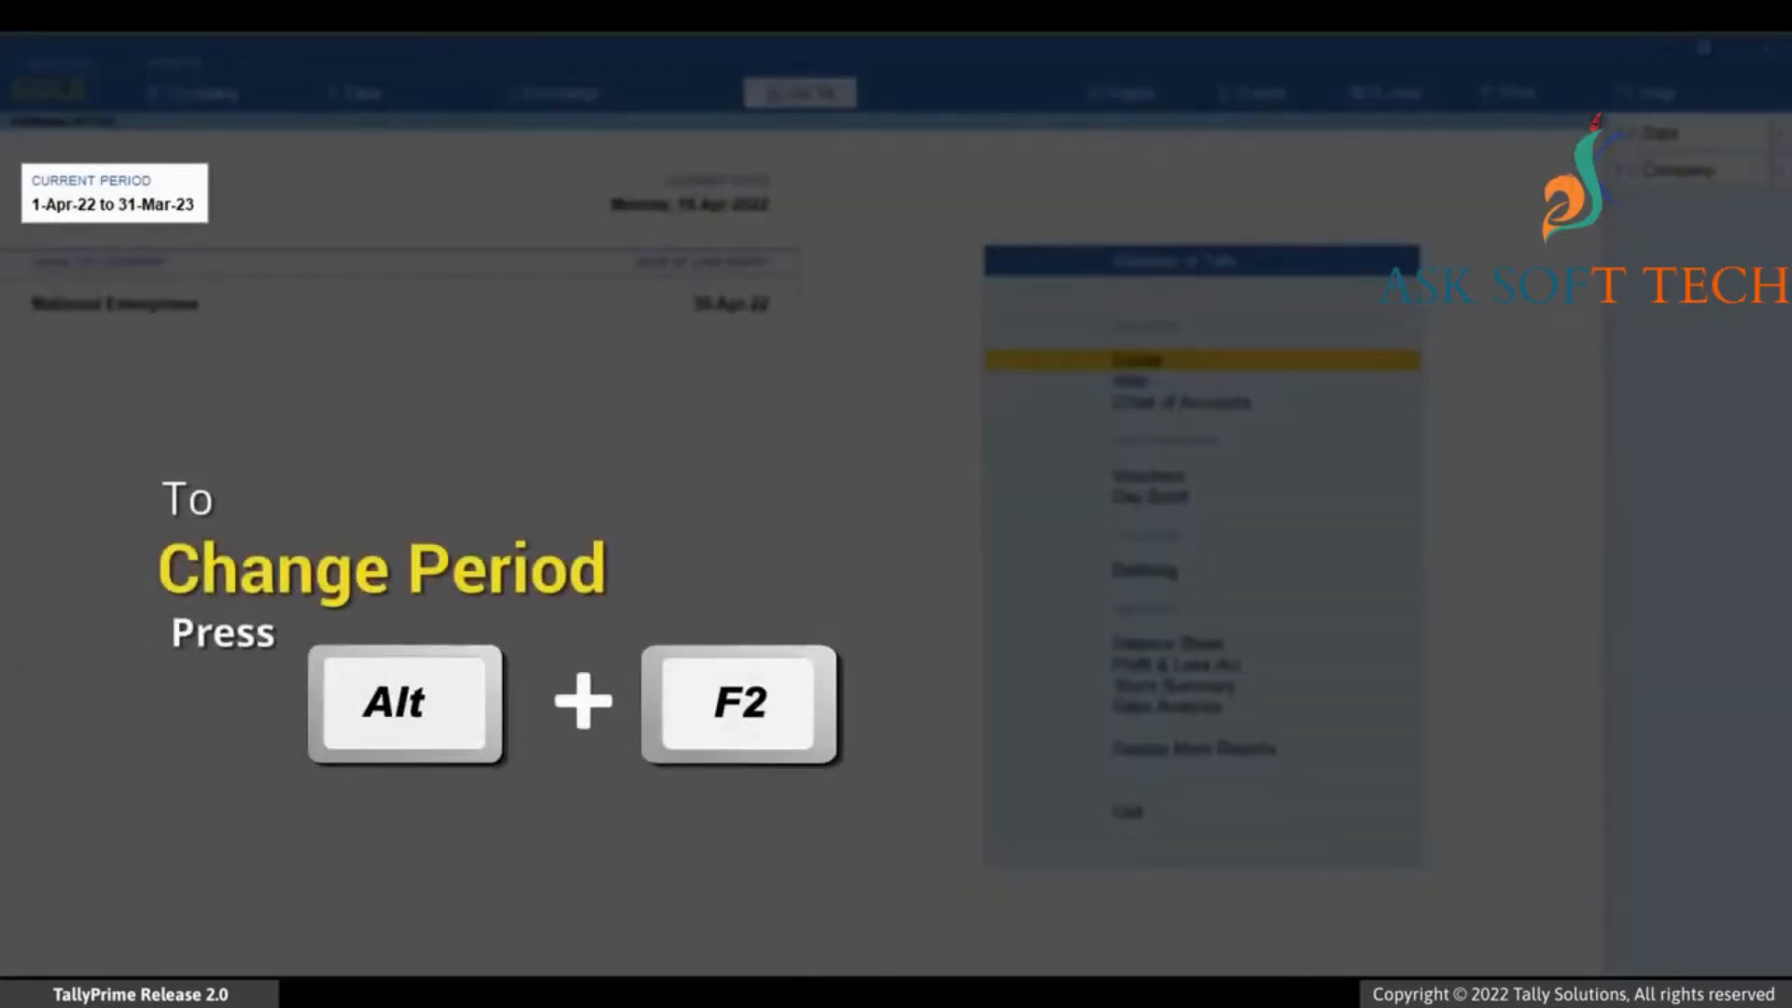
# - Change the current period of National Enterprises to run from 1-4-2021 to 31-3-2022
pyautogui.hotkey('alt', 'F2')
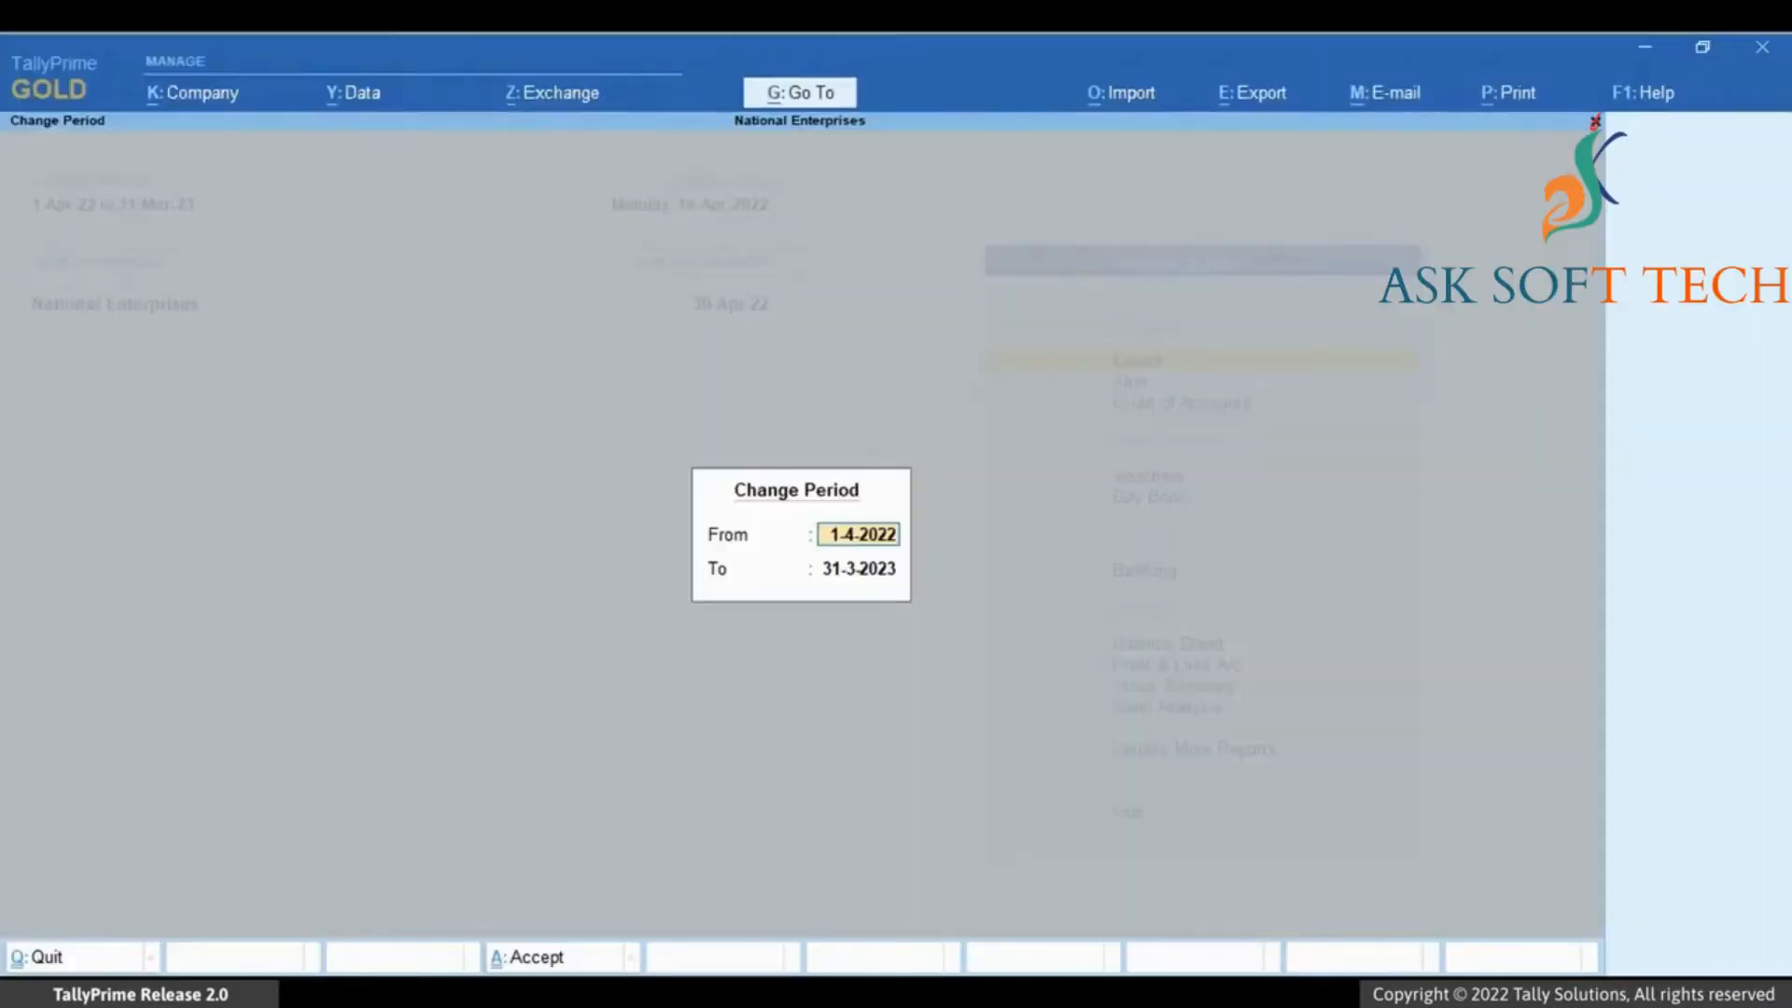
pyautogui.write('1-4-21')
pyautogui.press('Return')
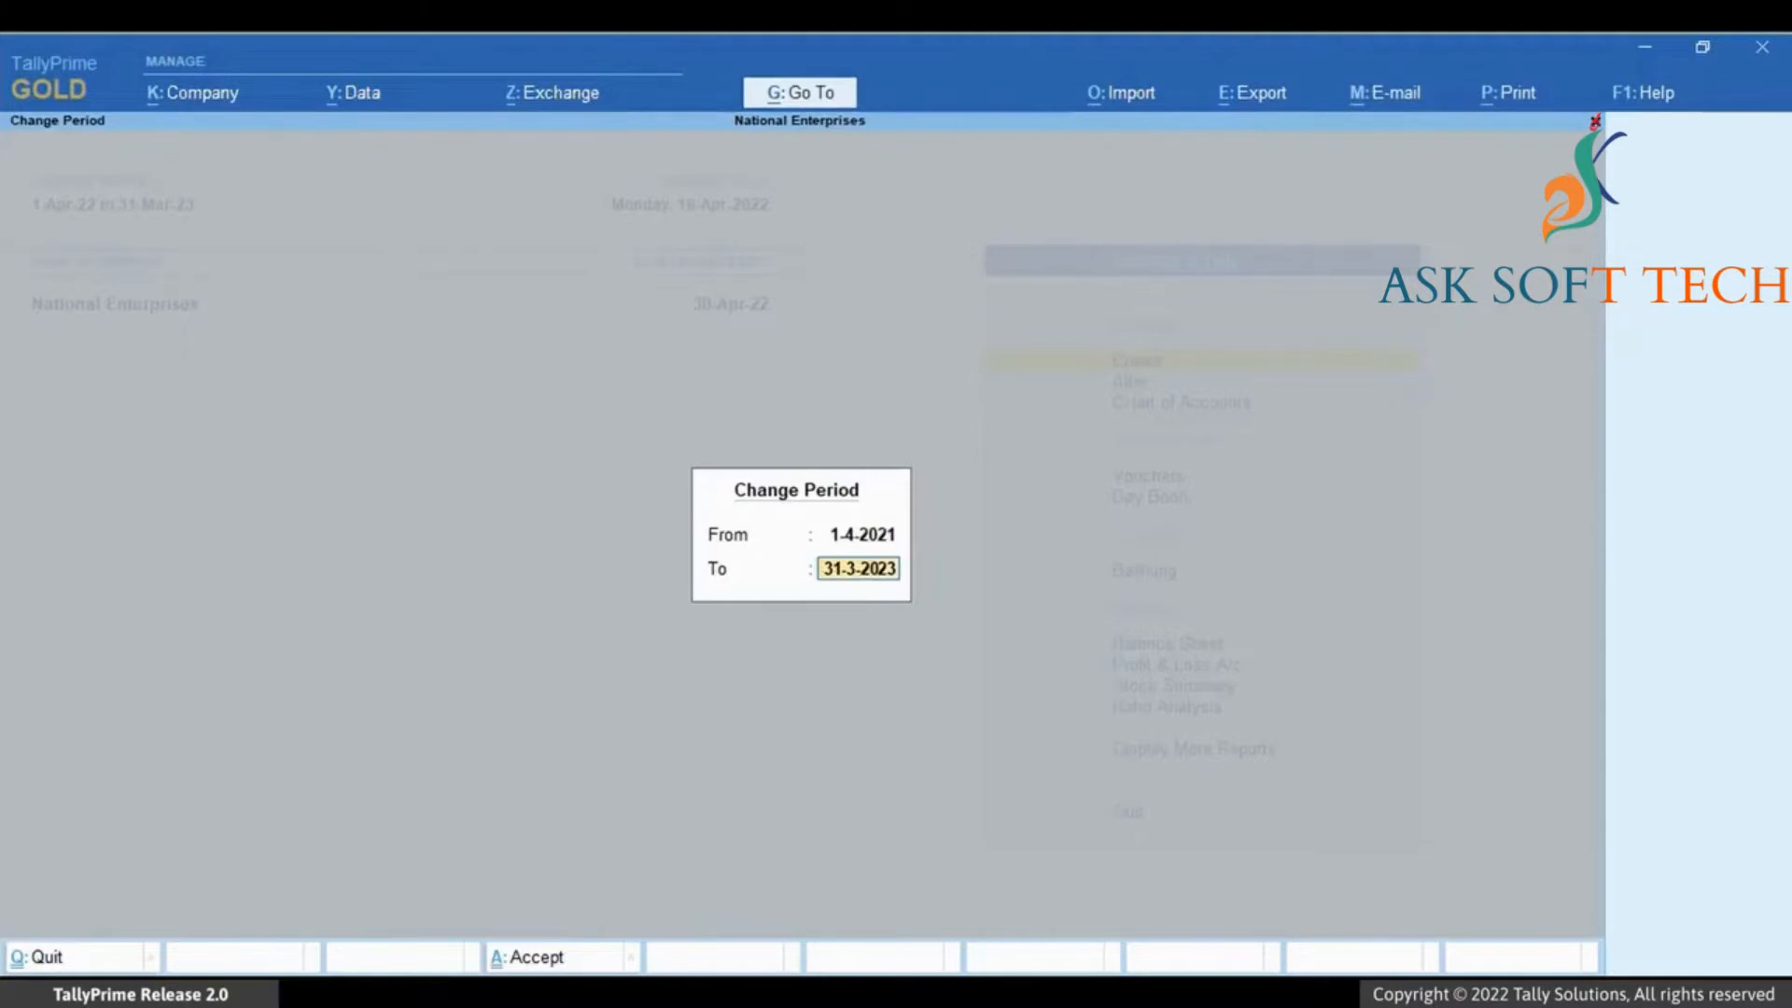
pyautogui.write('31-3-22')
pyautogui.press('Return')
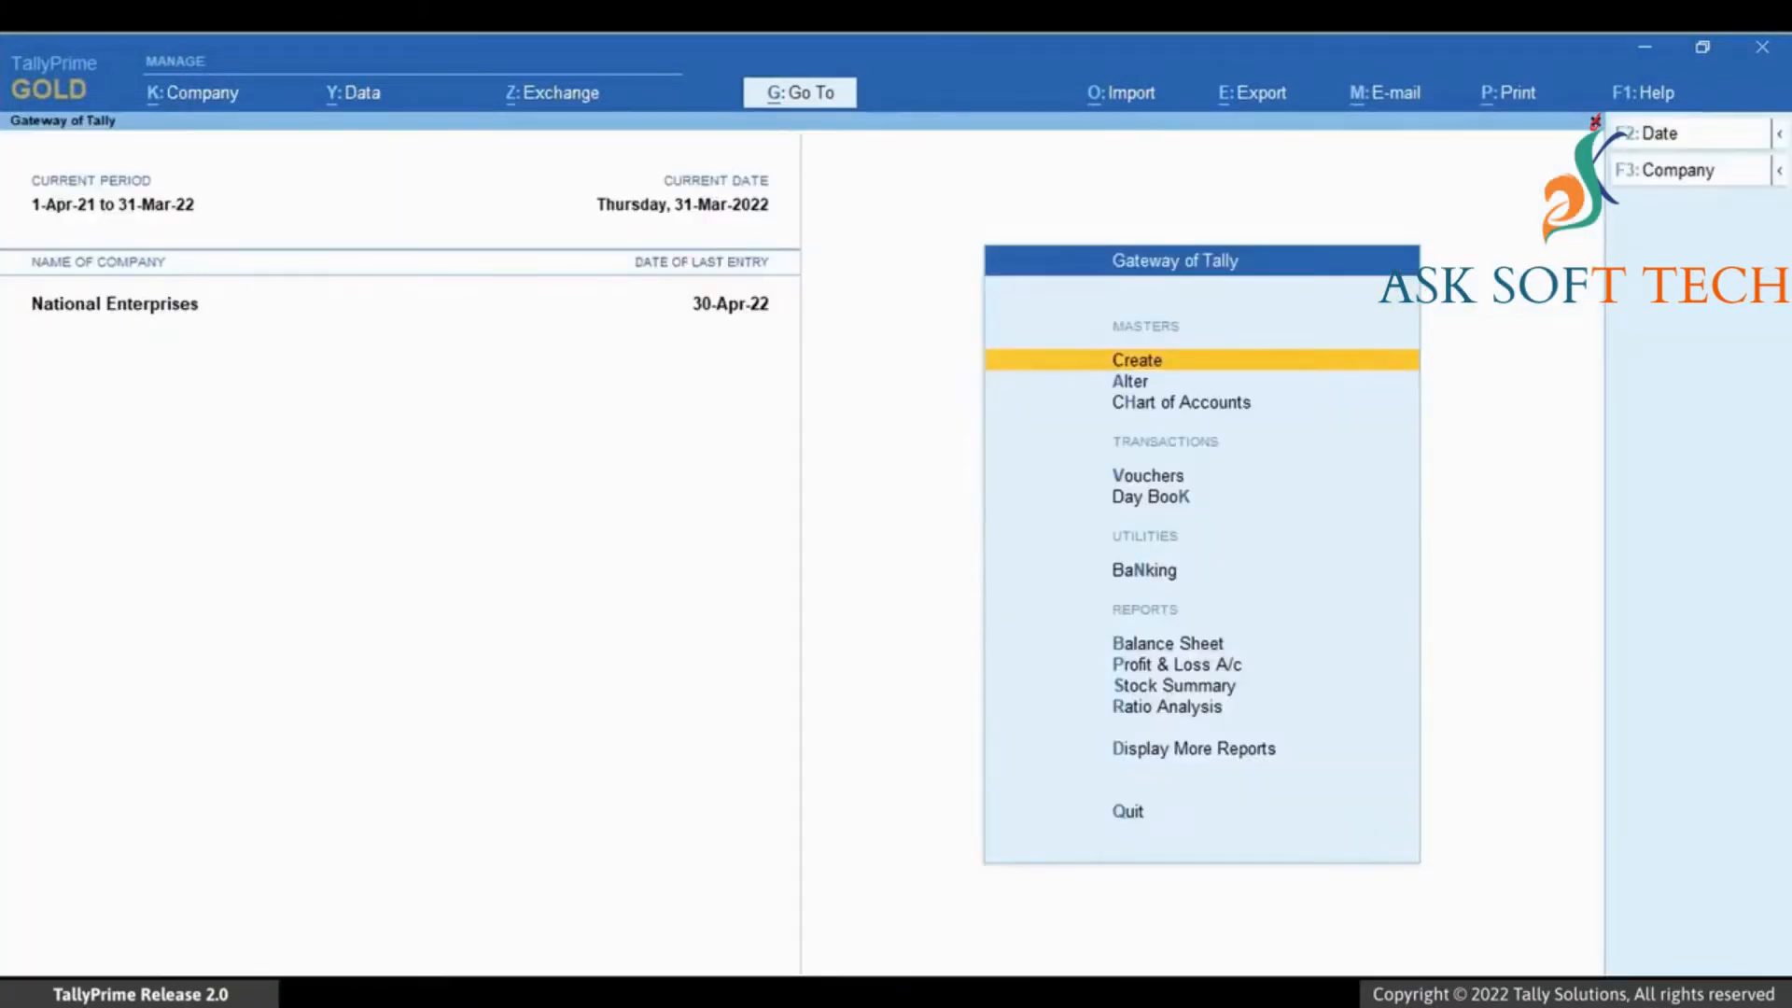